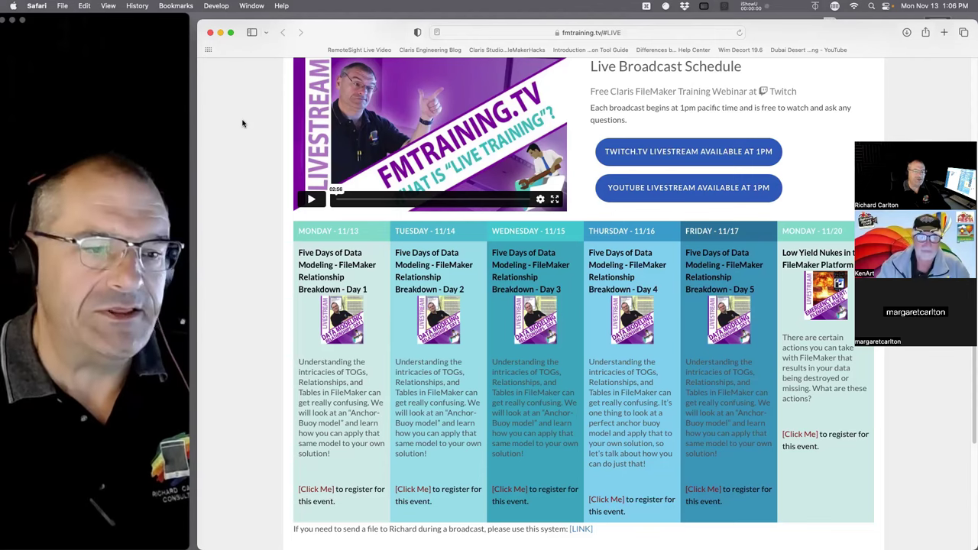
Step: Minimize the browser window and open Macintosh HD in a taller Finder window without its toolbar
click(220, 33)
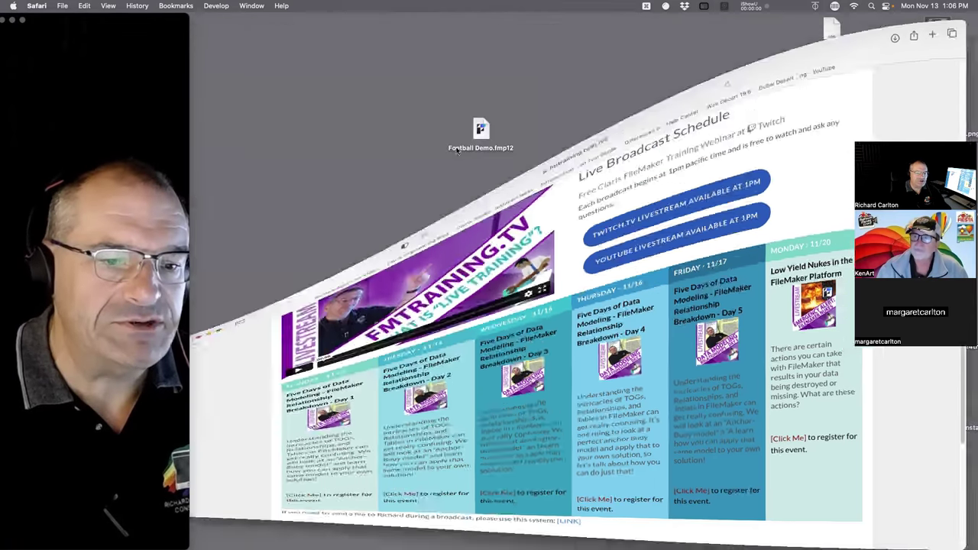
double_click(937, 31)
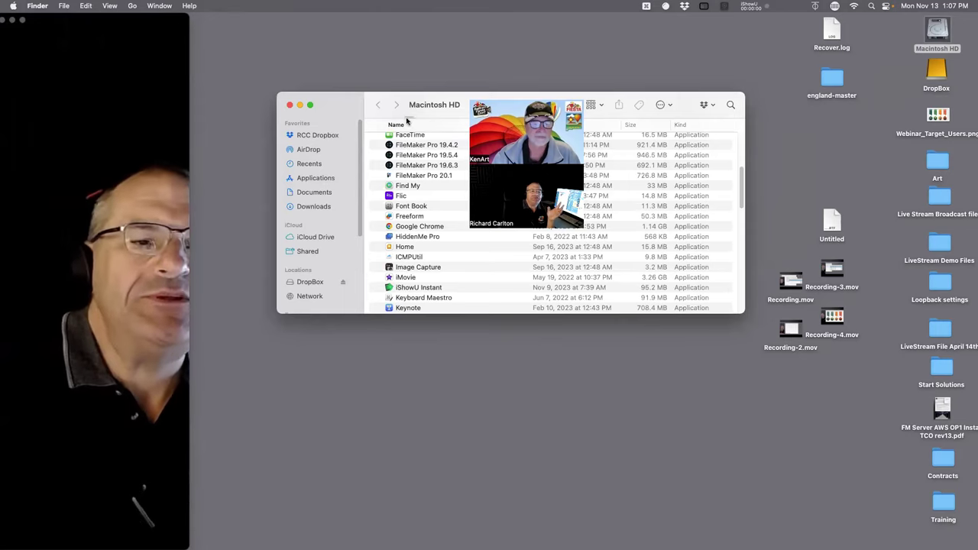
drag(411, 107, 335, 28)
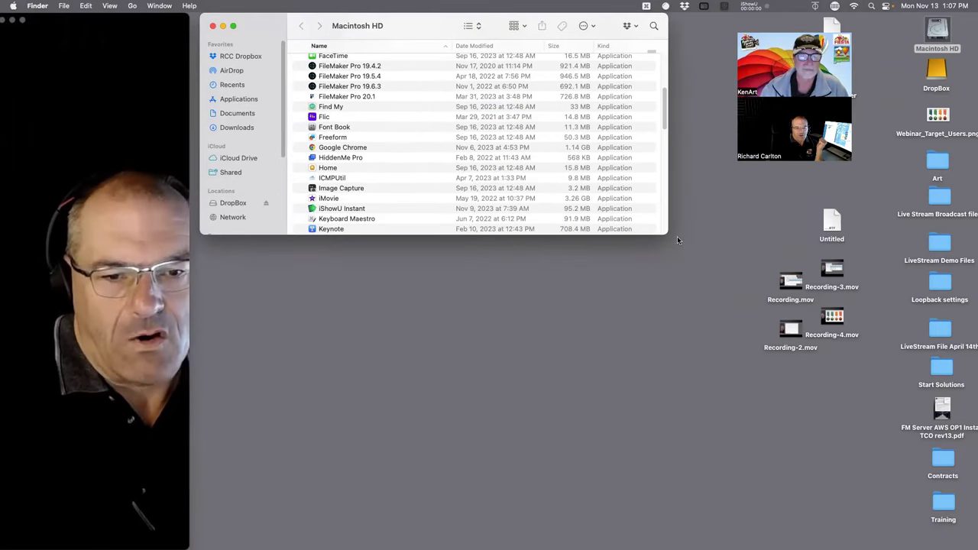
text(imovie)
key(alt+super+t)
drag(675, 230, 596, 504)
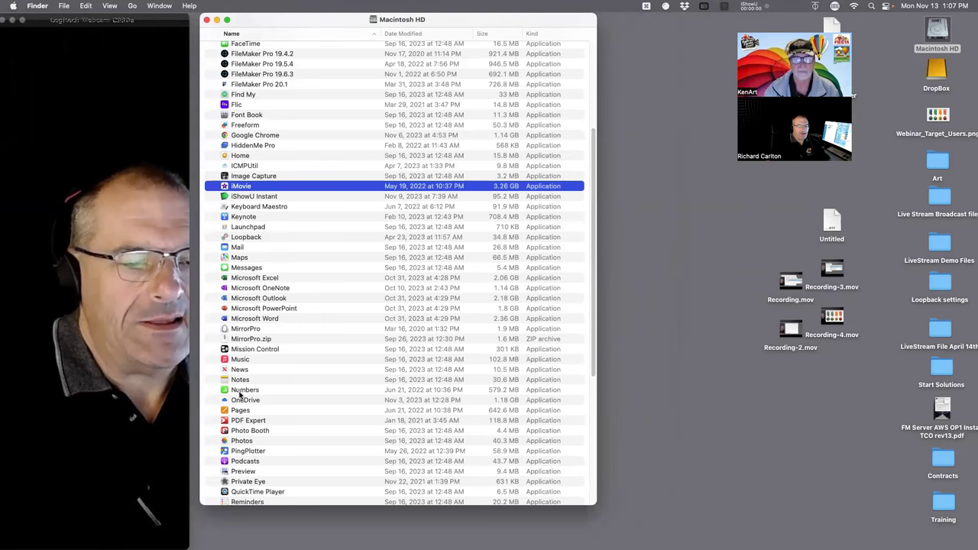
Step: Launch TextEdit and create a new document starting with two blank lines
scroll(243, 394, down, 10)
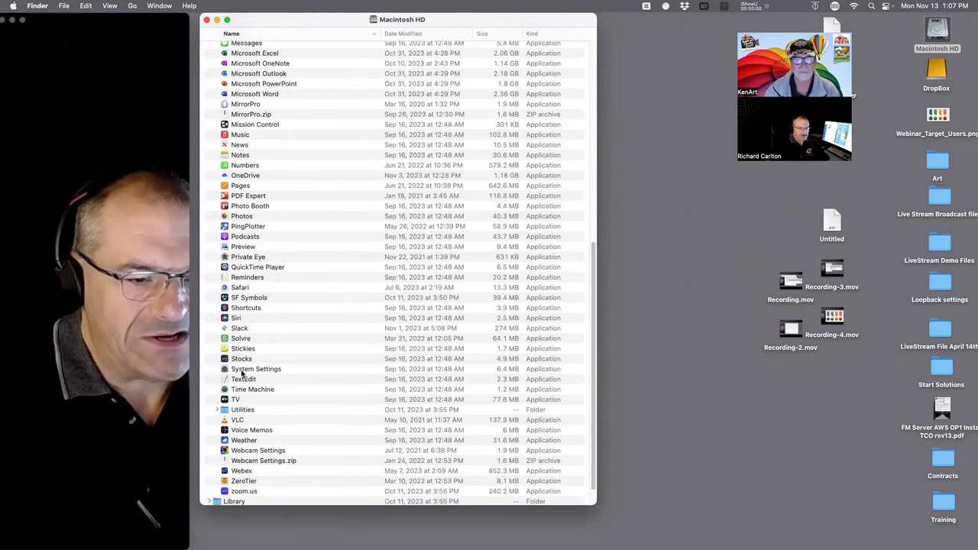
double_click(242, 378)
key(super+n)
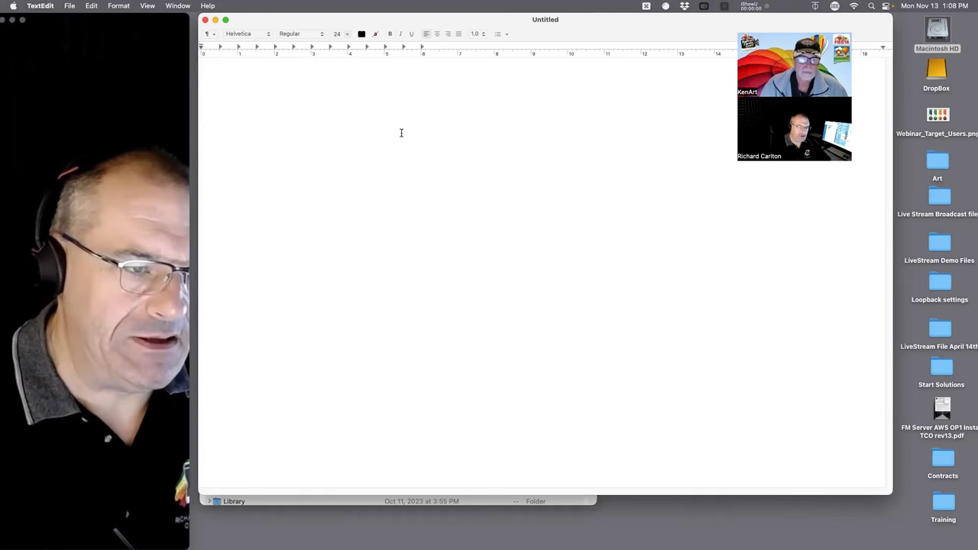
key(Return)
key(Return)
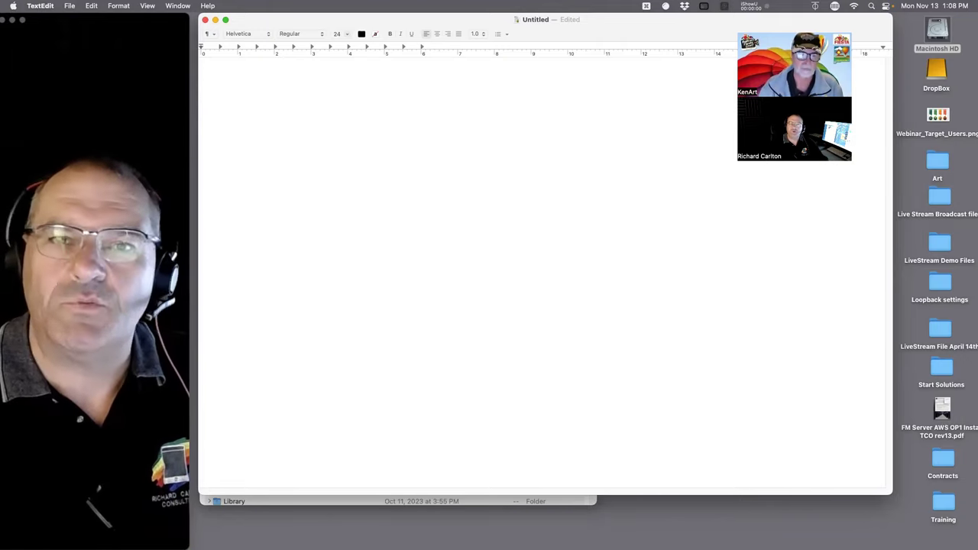
Step: Close the Safari window showing the webinar target users image and move the untitled TextEdit document clear of the video feeds
key(super+Tab)
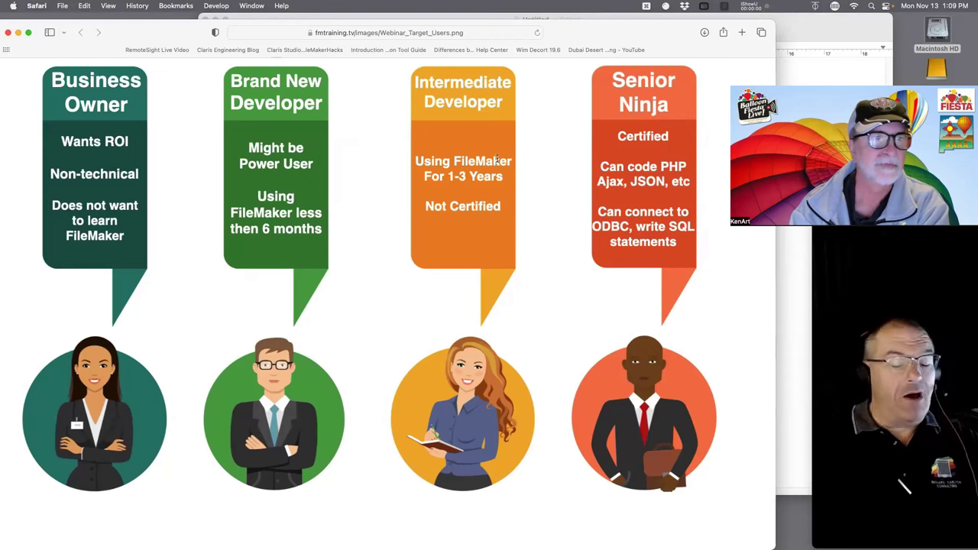
click(823, 33)
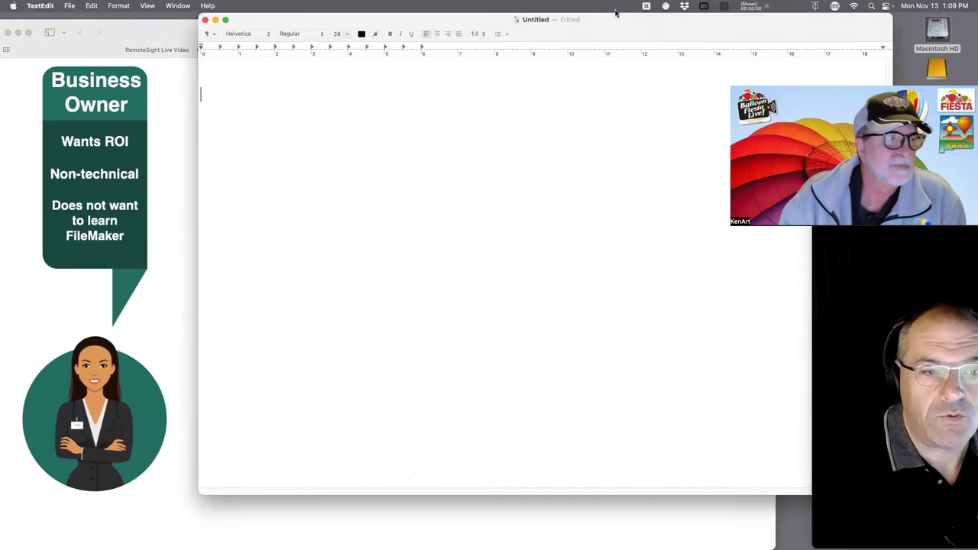
click(8, 32)
drag(275, 26, 89, 22)
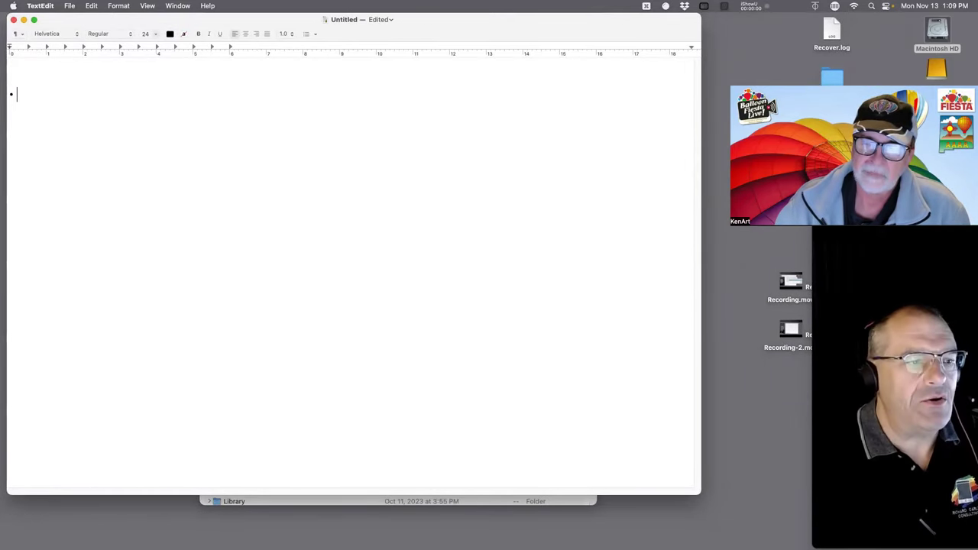
Step: Add a 36-point bullet reading "Keep in Mind… final output or results."
text(eep in M)
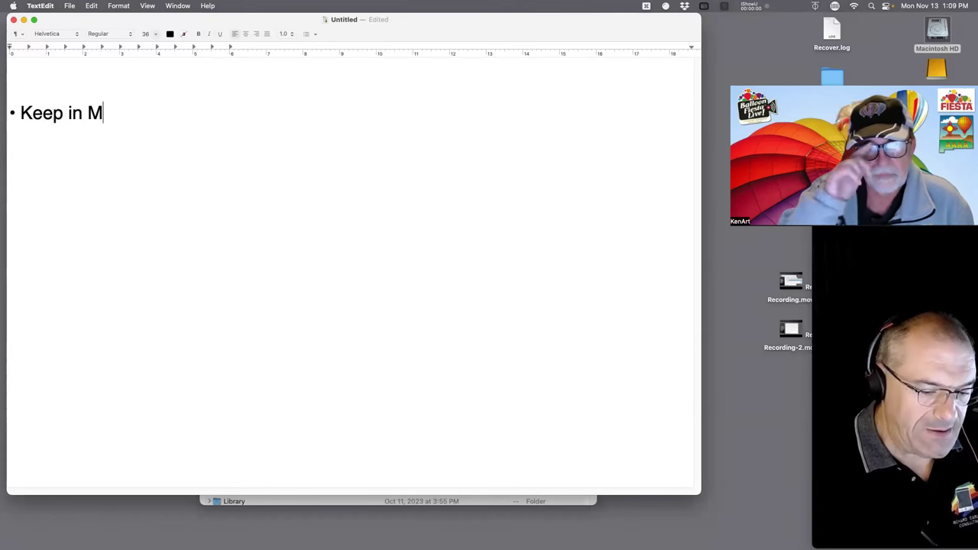
text(ind... final O)
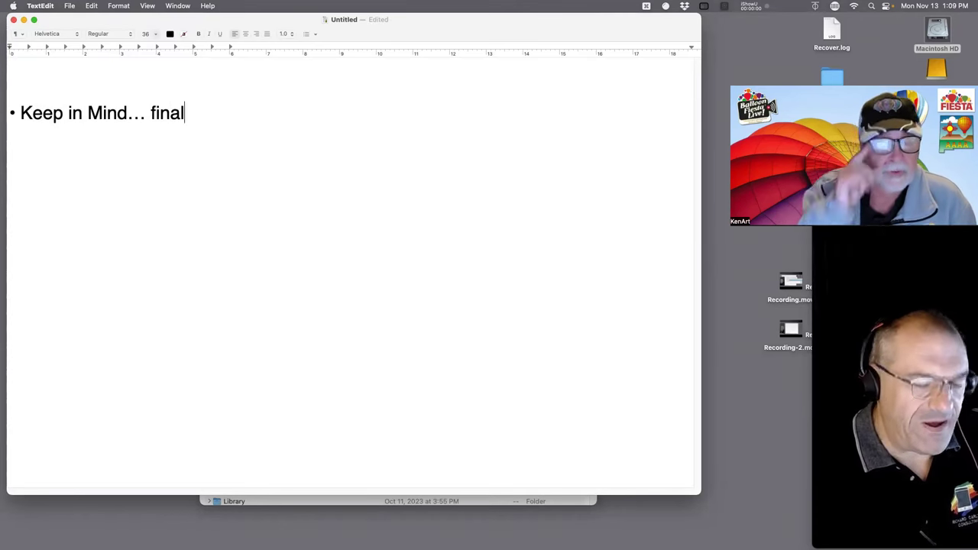
key(BackSpace)
text(out)
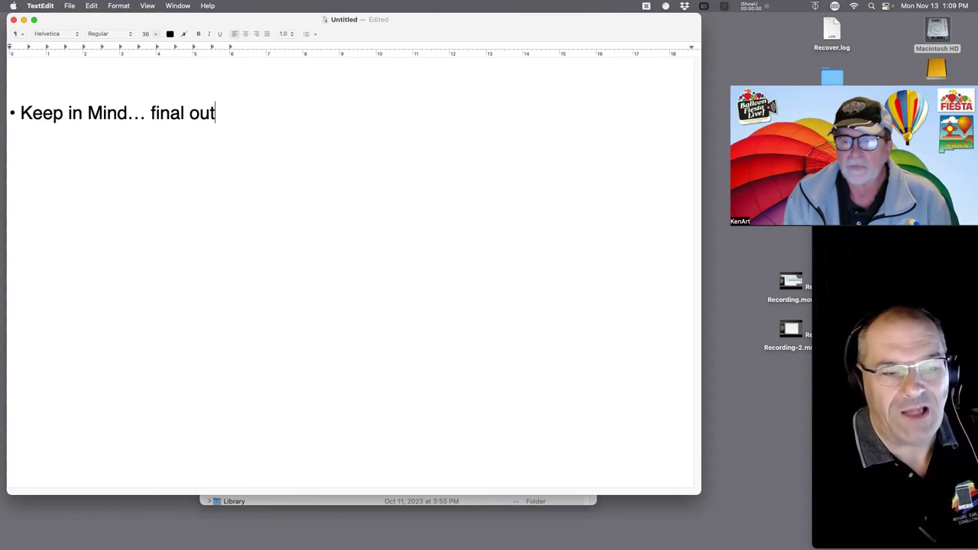
text(put o)
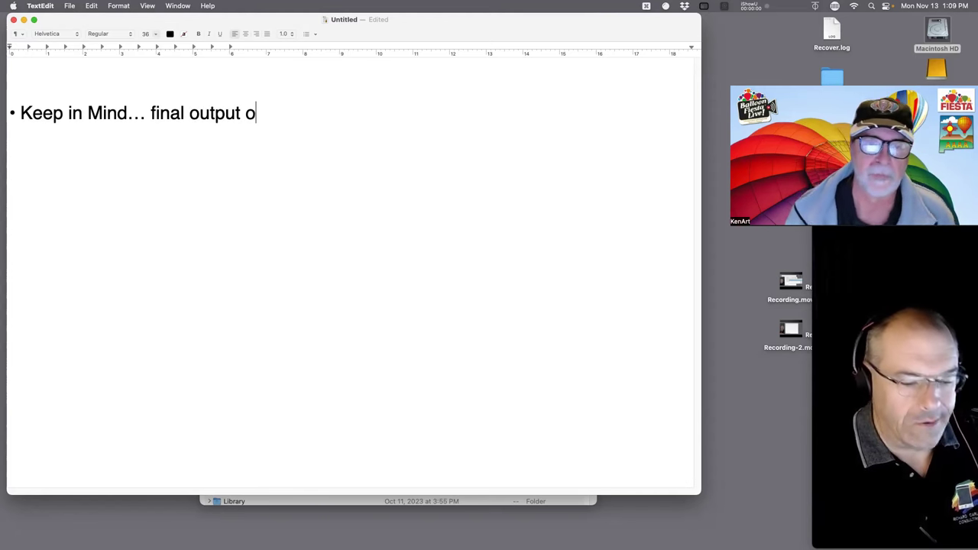
text(r results.)
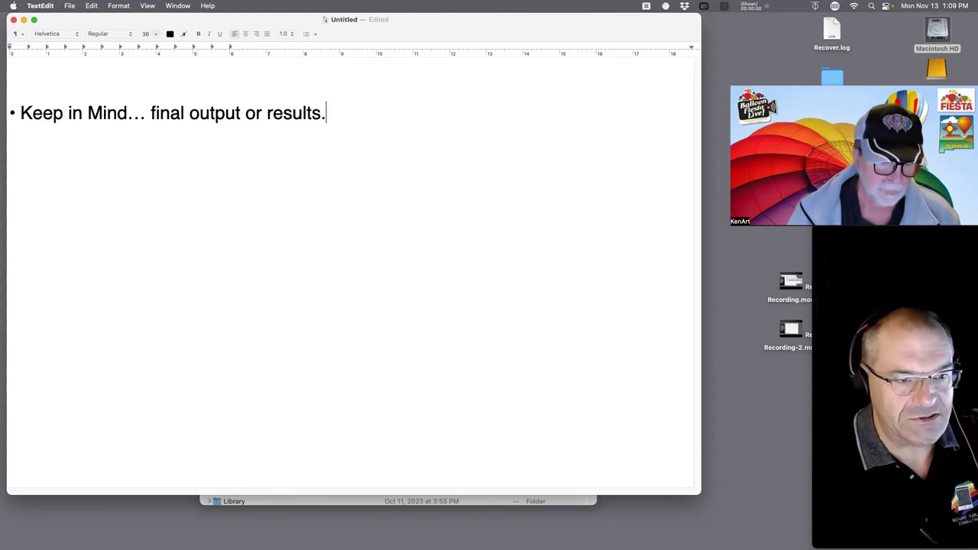
Step: Extend the first bullet so that it ends with "results…or reports…"
text(..or re[ports)
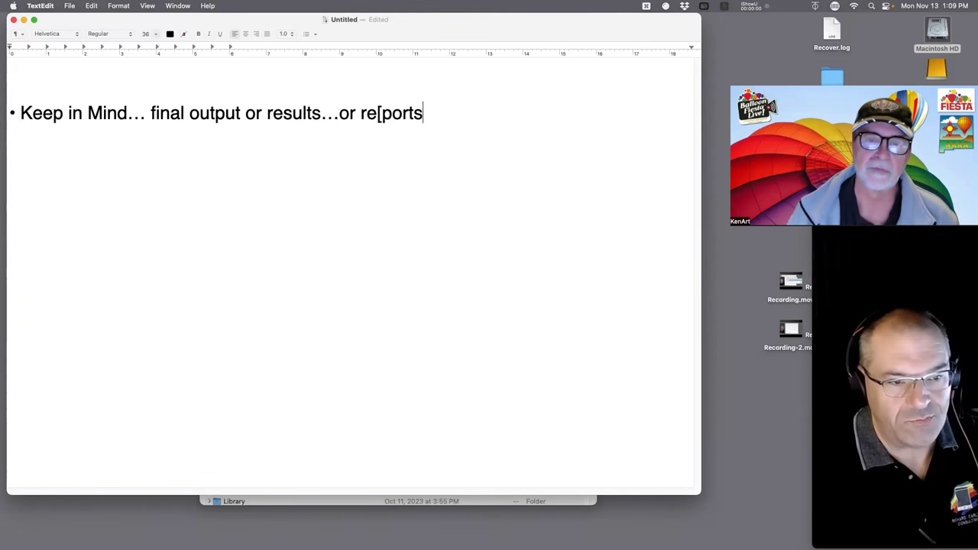
key(BackSpace)
key(BackSpace)
key(BackSpace)
key(BackSpace)
key(BackSpace)
key(BackSpace)
text(p)
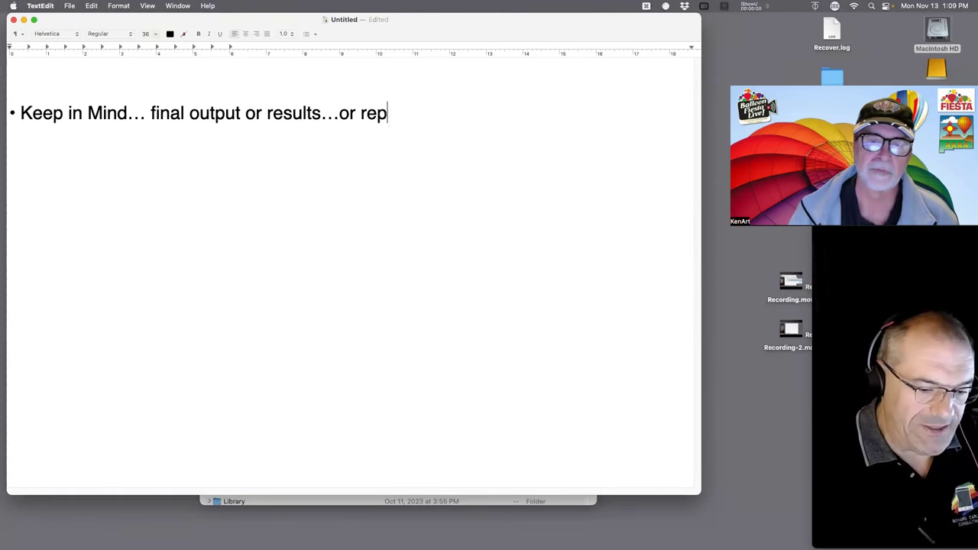
text(orts…)
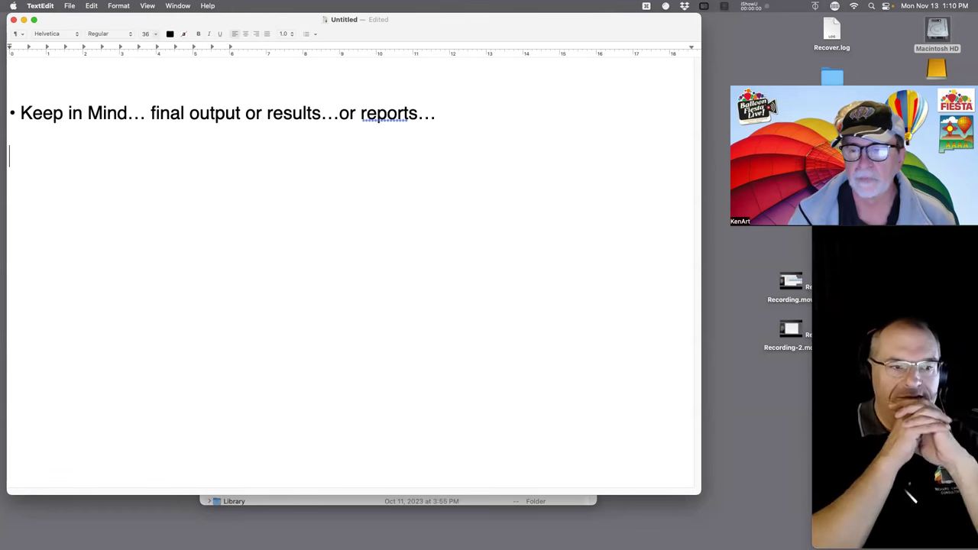
Step: Add a second bullet reading "Balloon Event" and end the bulleted list below it
key(super+z)
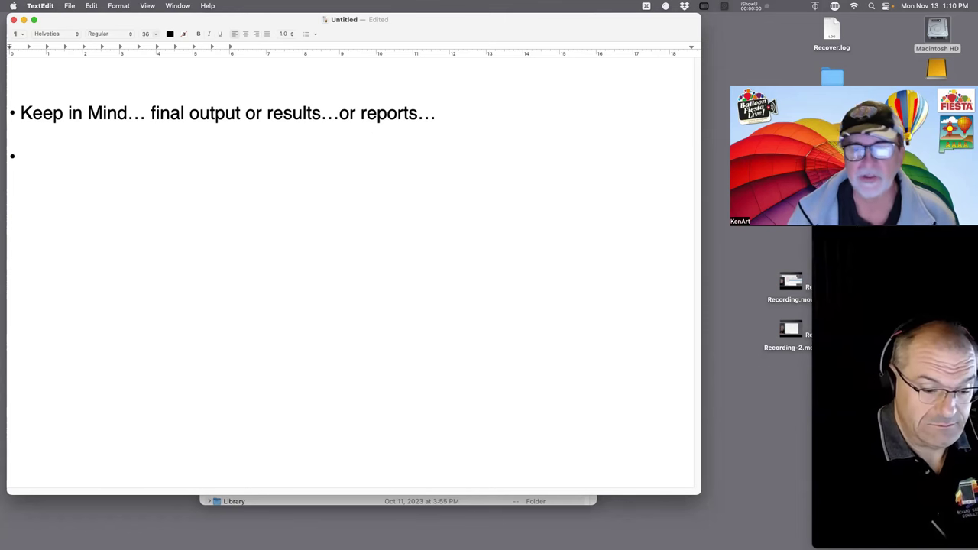
text(B)
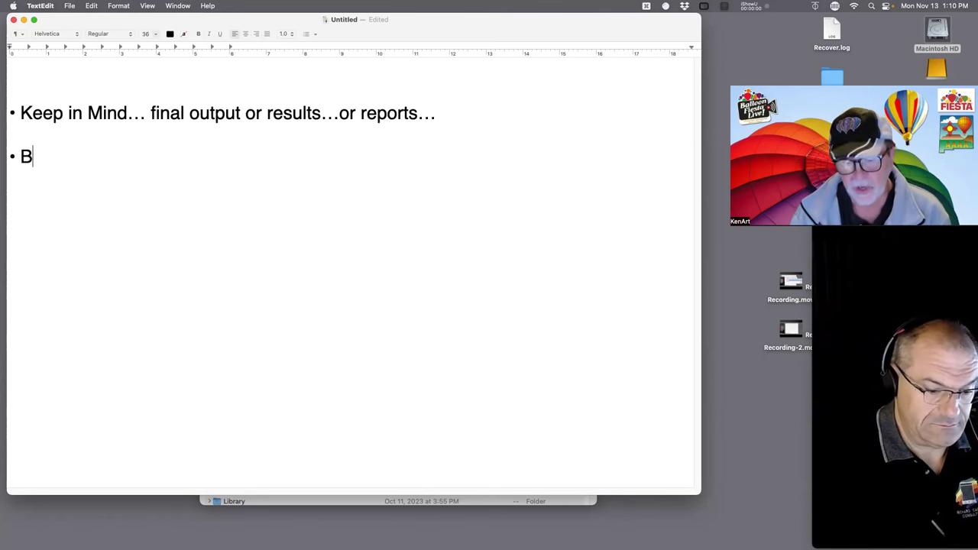
text(alloon Event)
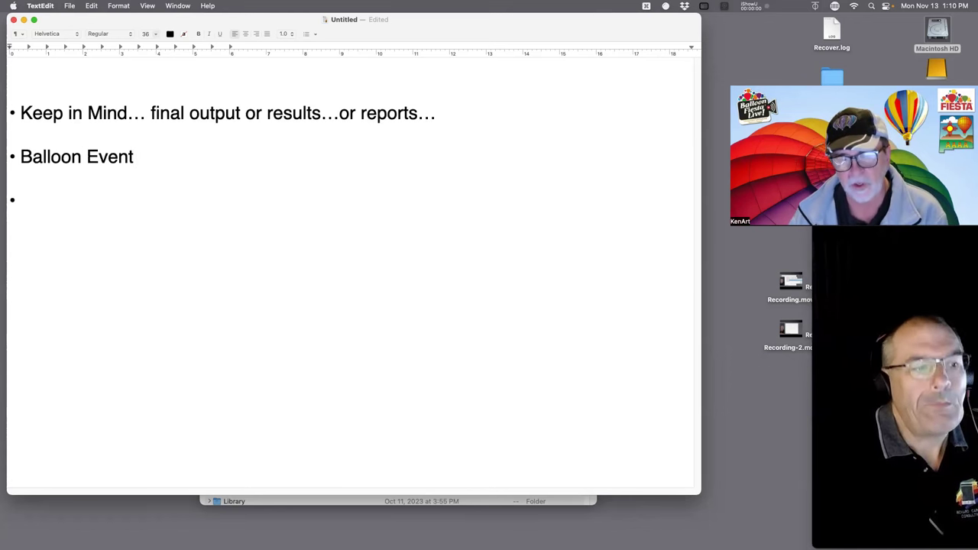
key(Return)
key(Return)
Step: Add the heading line "THINGS - Nouns" below the bullets, followed by a blank line
text(THINGS:)
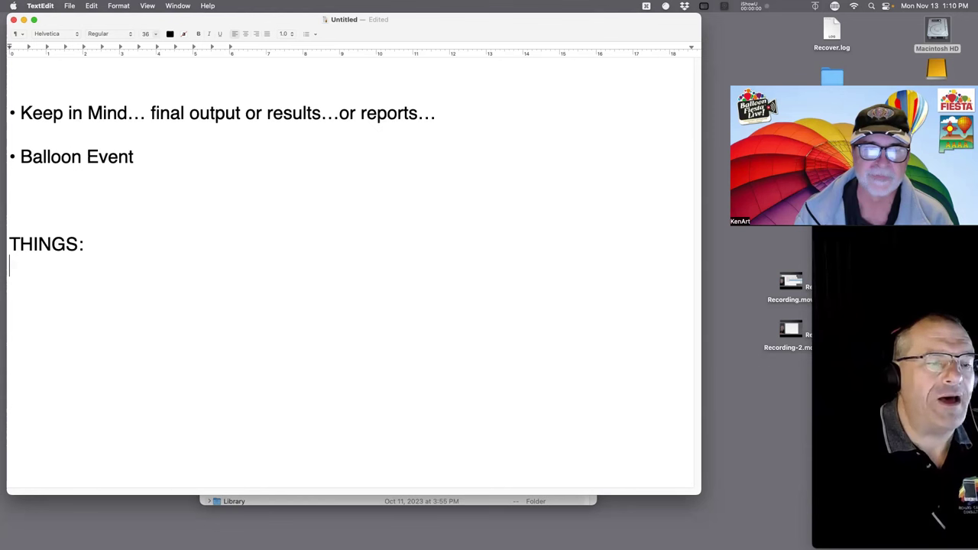
key(BackSpace)
key(BackSpace)
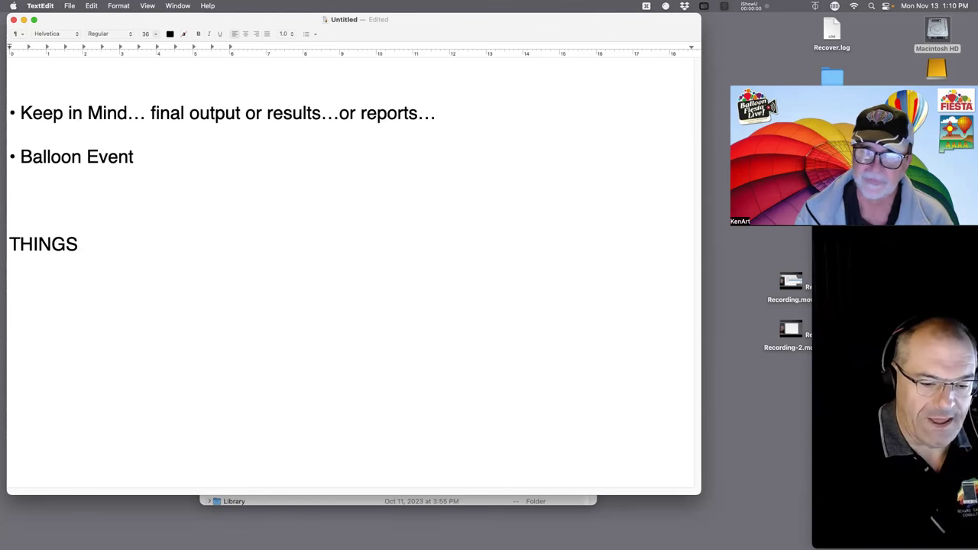
text(- Nound)
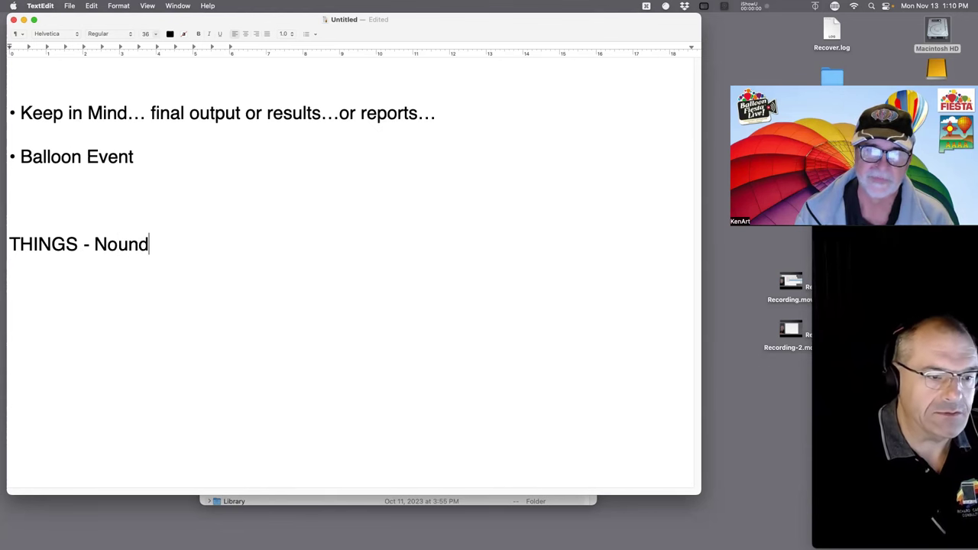
key(BackSpace)
key(BackSpace)
text(ns)
key(Return)
key(Return)
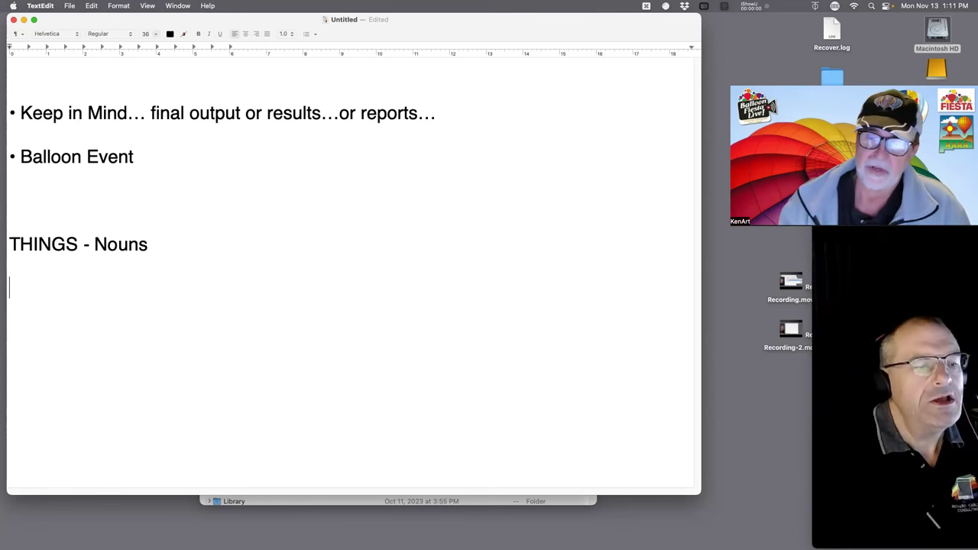
Step: List "Balloons" and "Pilots" as separate, spaced entries under the THINGS - Nouns heading
text(Balloons)
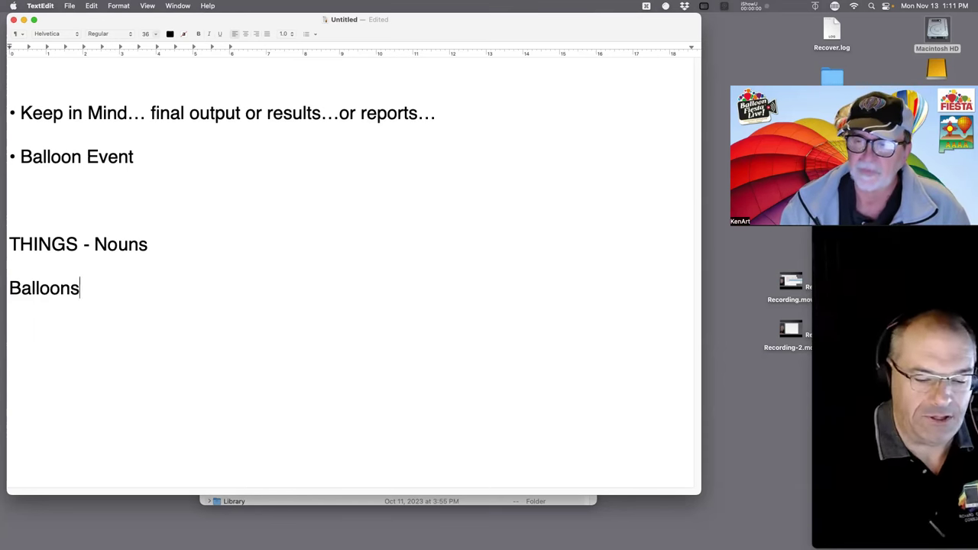
key(Return)
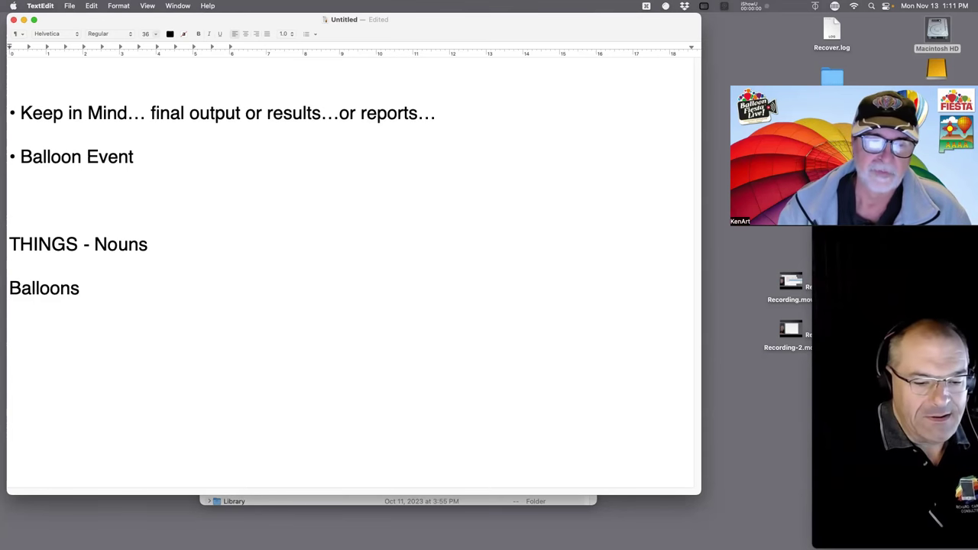
text(Pilots)
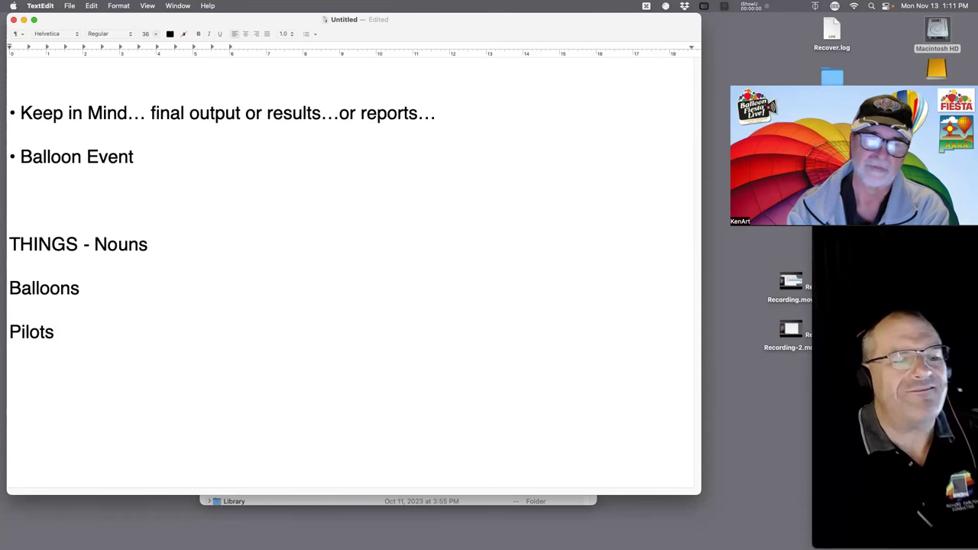
key(Return)
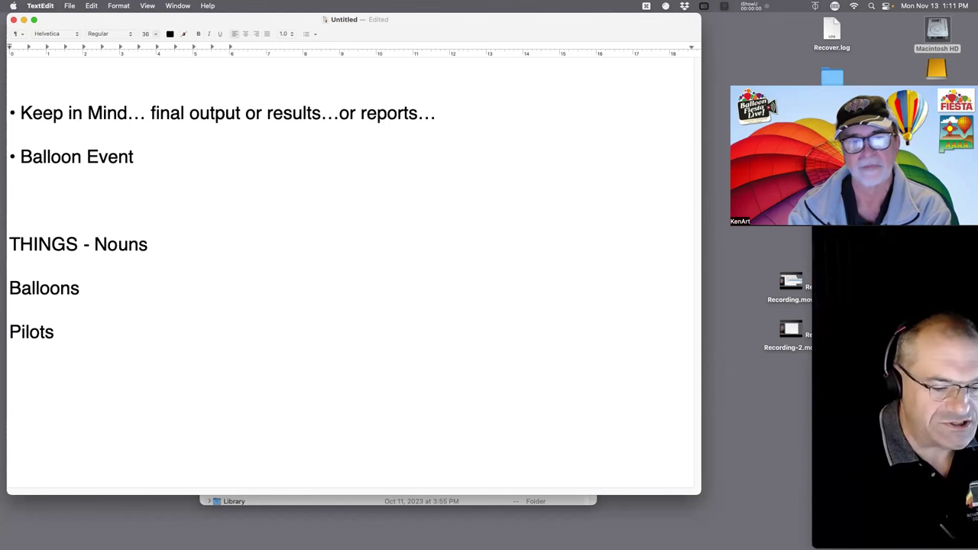
Step: Add the entry "One Event a Year (that a single FMP12 supports one)" below Pilots
text(One Event a )
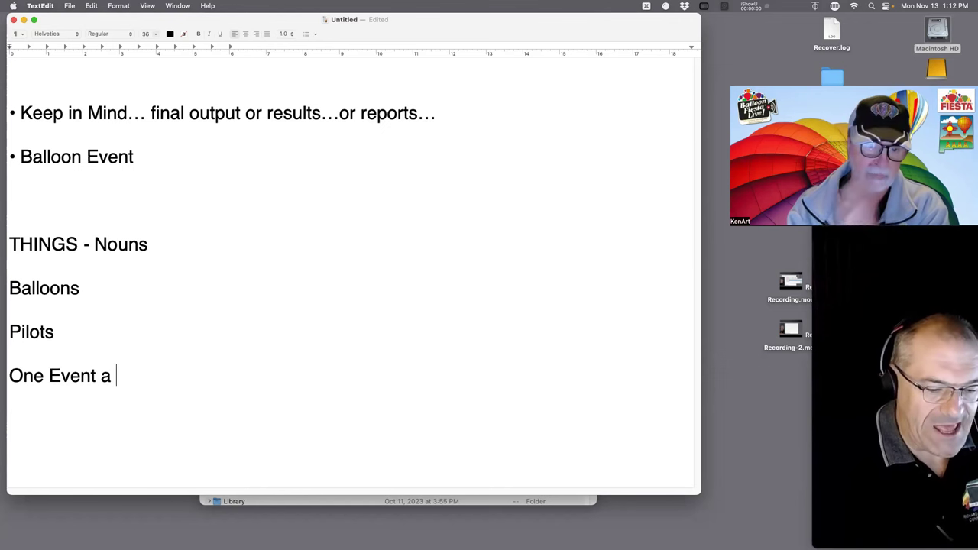
text(Year ()
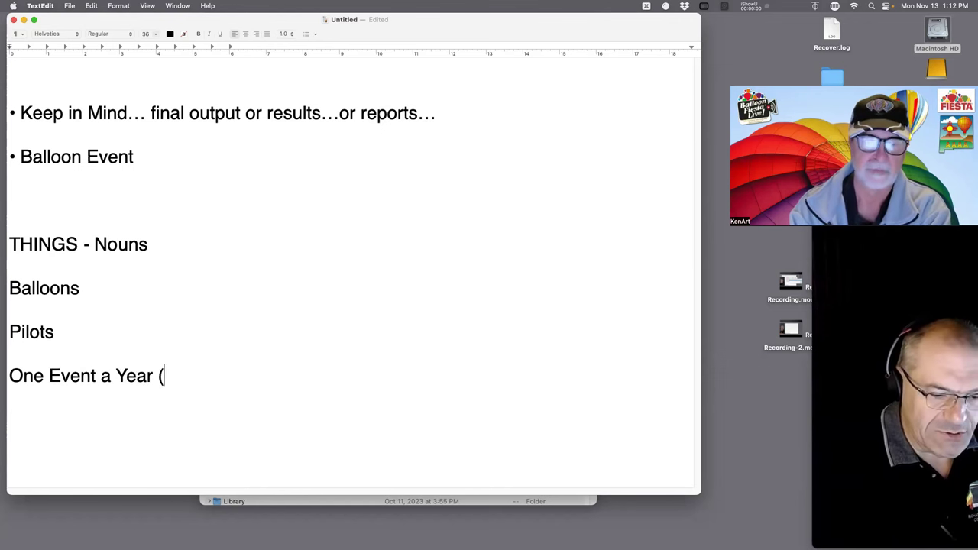
text(that a s)
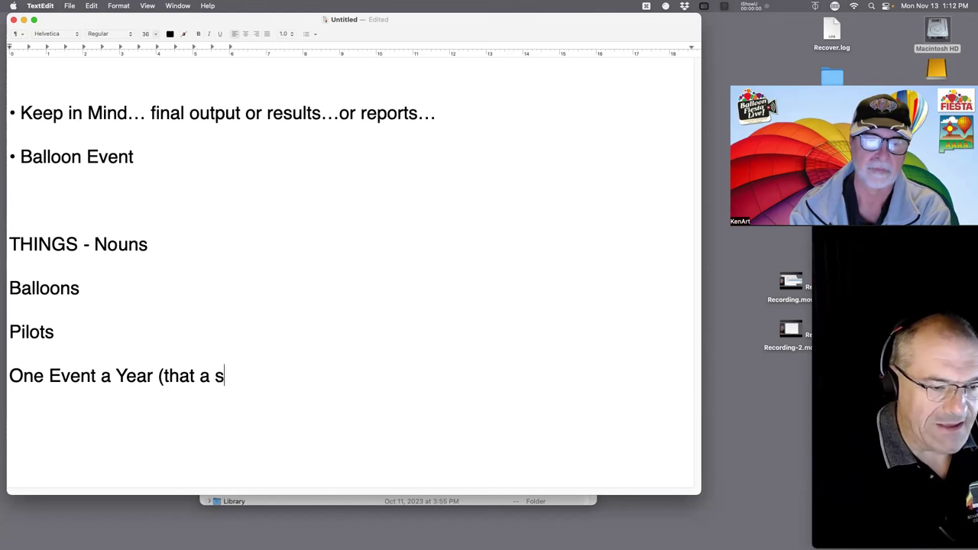
text(ingle FMP)
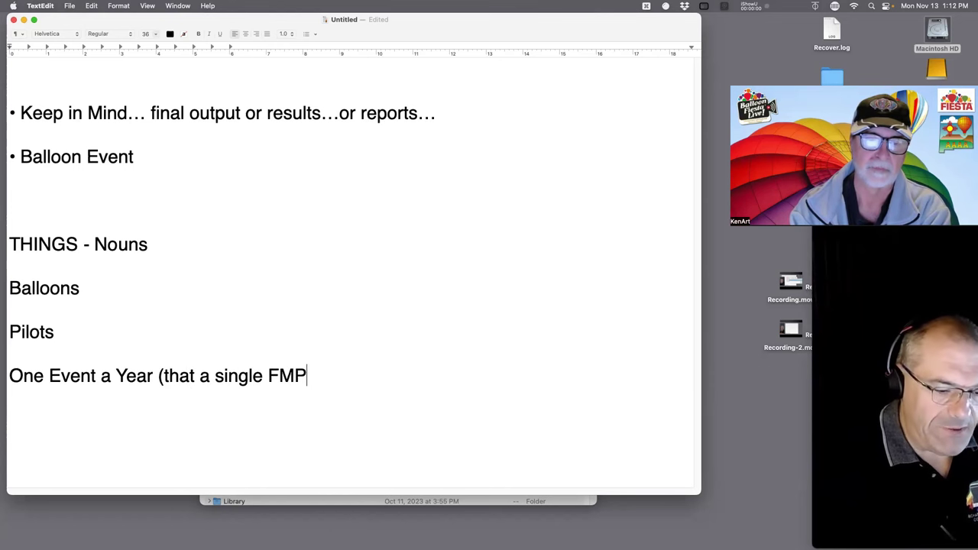
text(12 supports one)
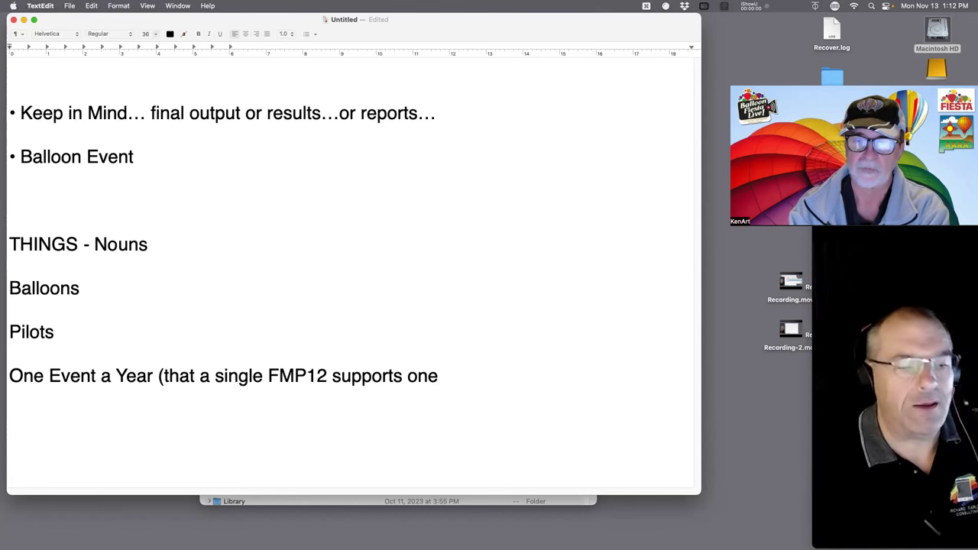
text())
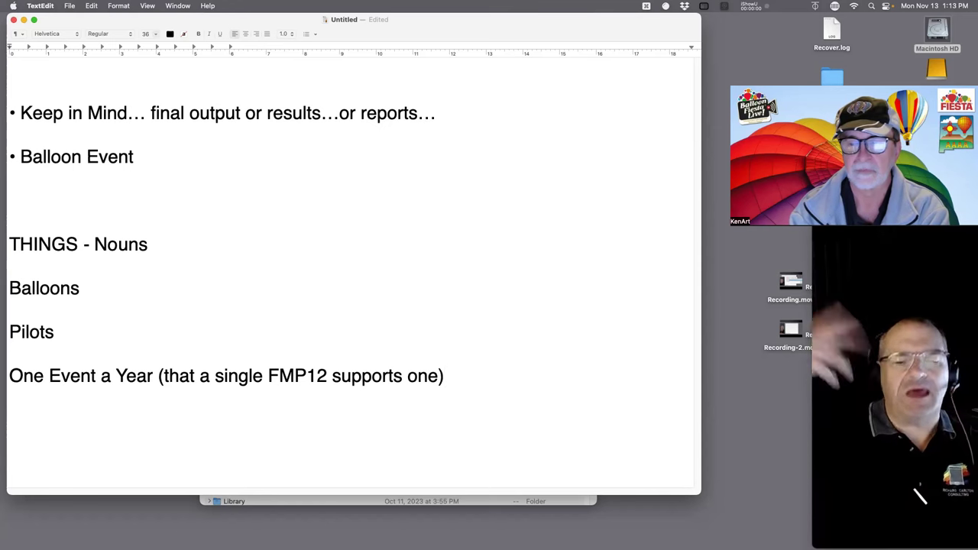
Step: Add "Documents for Pilots" and "Documents for Balloons" as separate, spaced entries between Pilots and the One Event a Year line
click(78, 321)
key(Return)
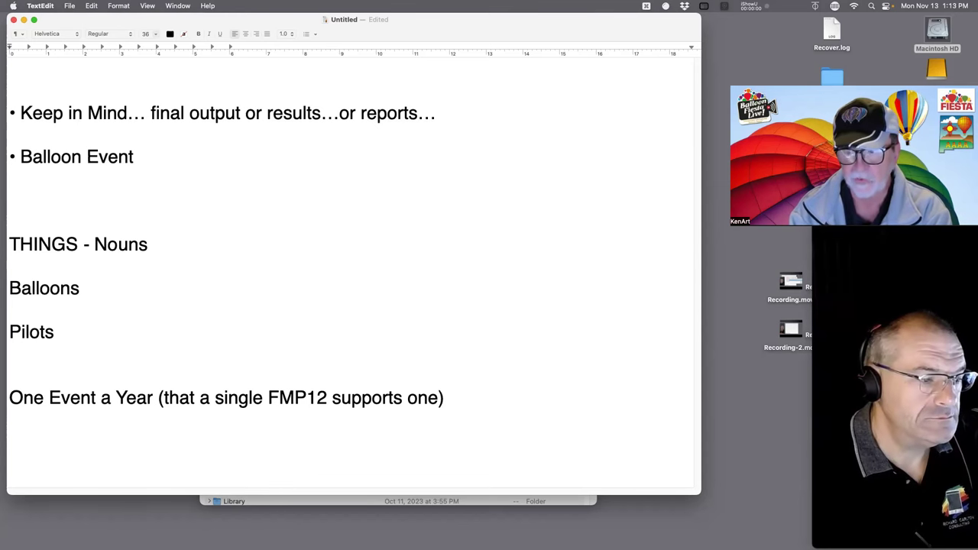
text(Docume)
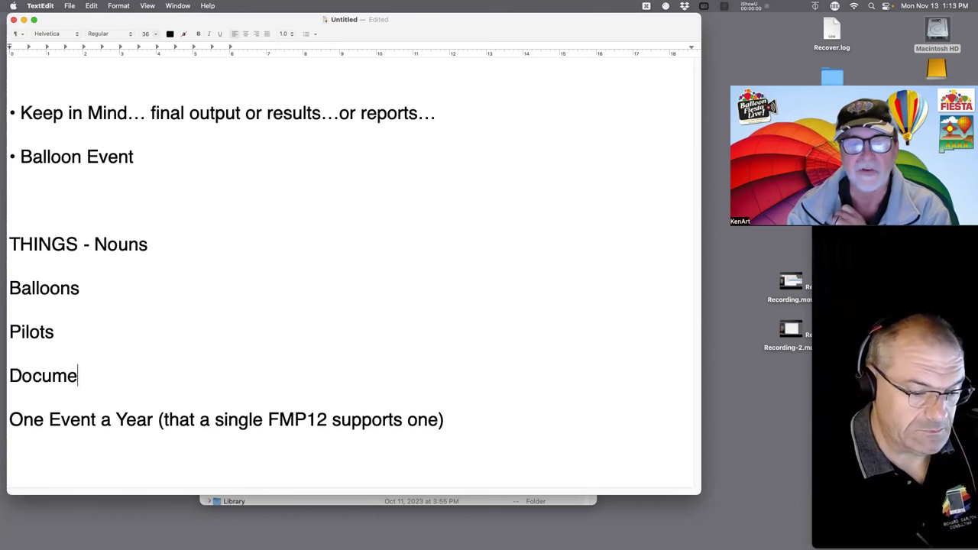
text(nts for Pi)
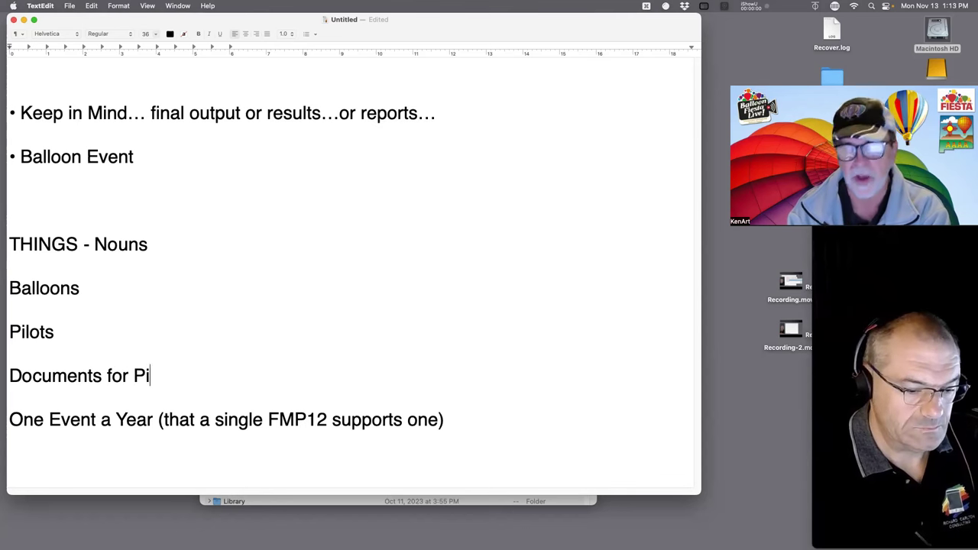
text(lots)
key(Return)
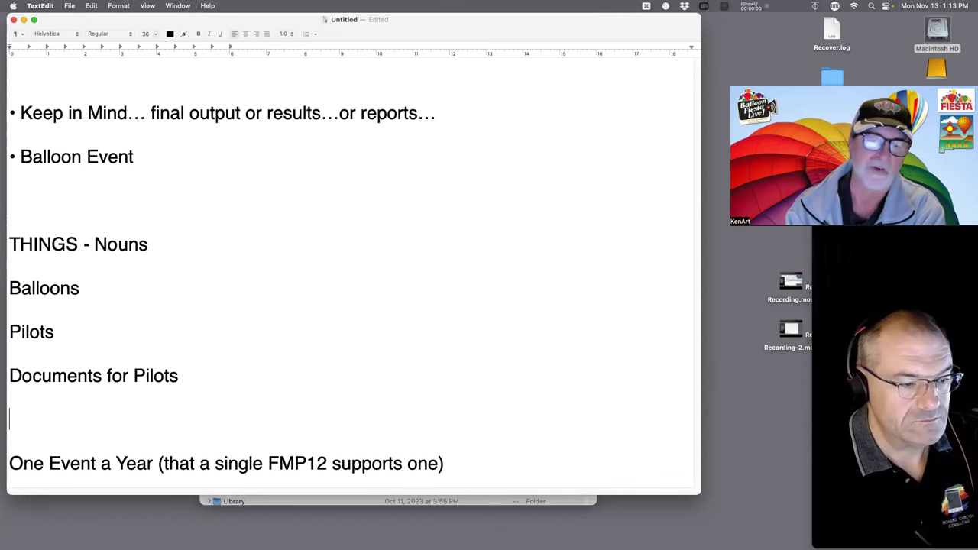
text(Documents )
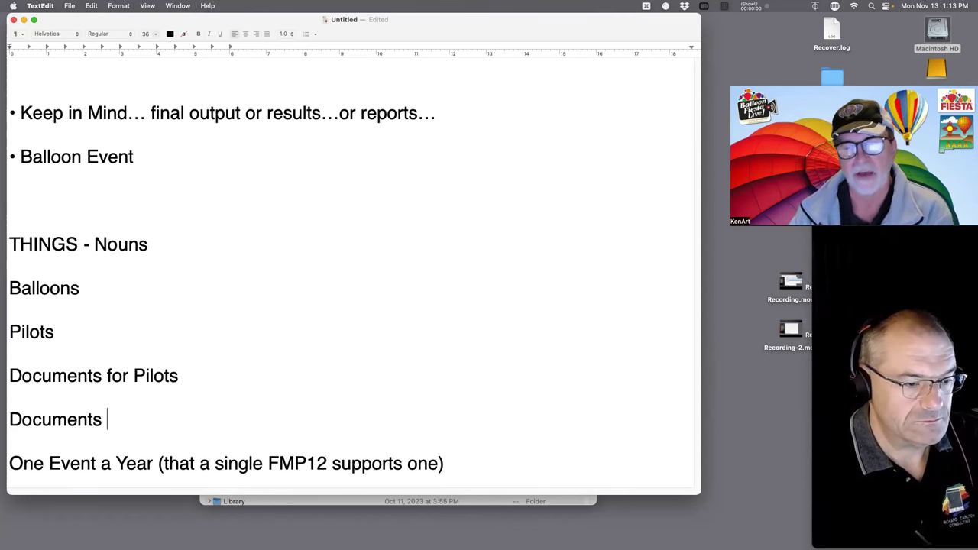
text(for Ball)
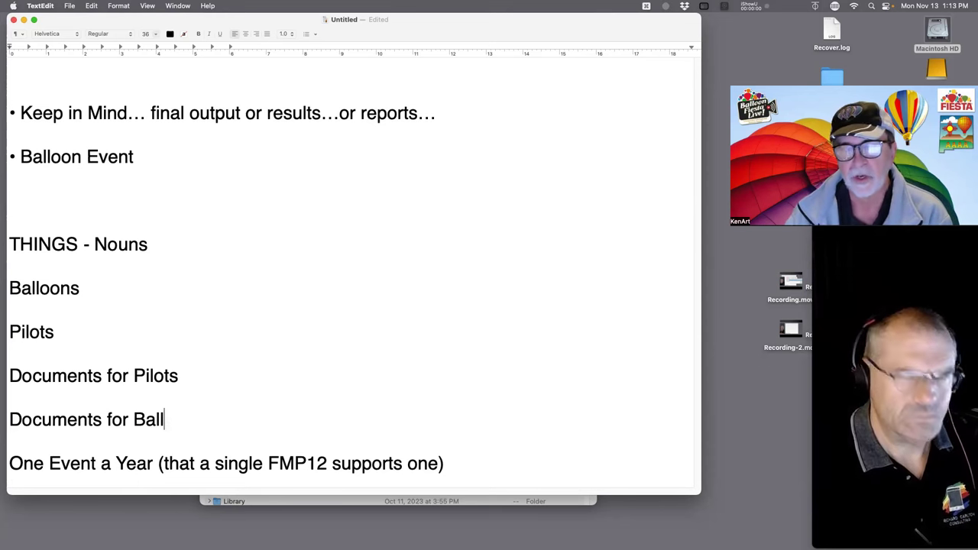
text(oons)
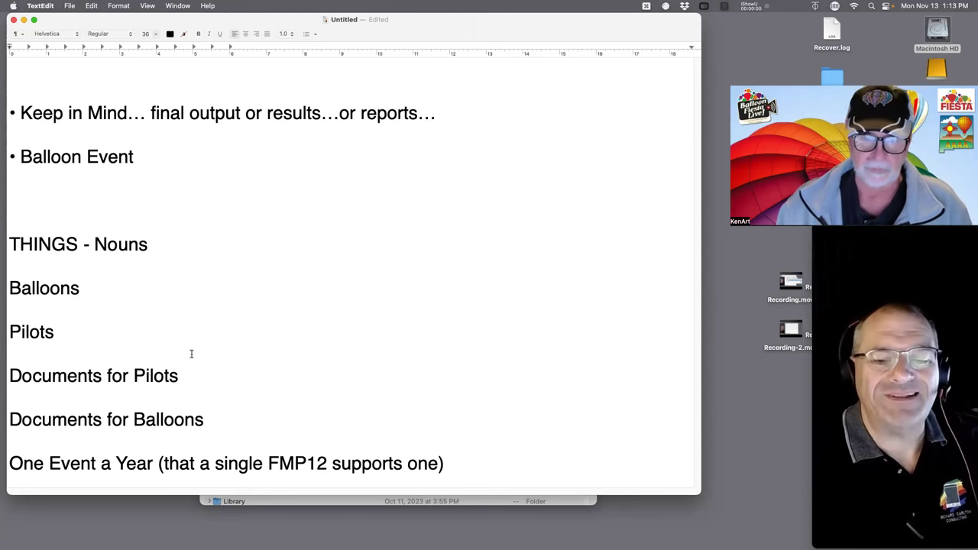
drag(115, 288, 7, 288)
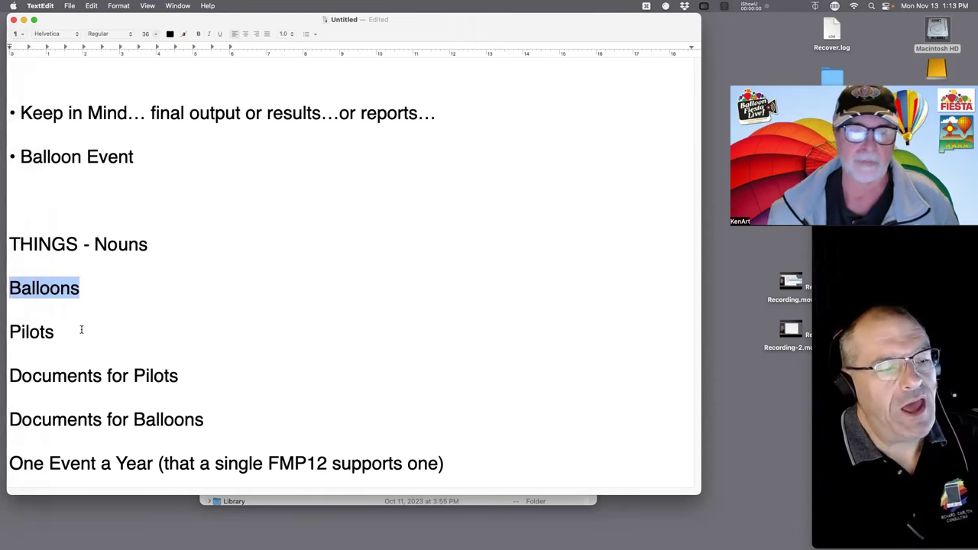
drag(80, 329, 4, 334)
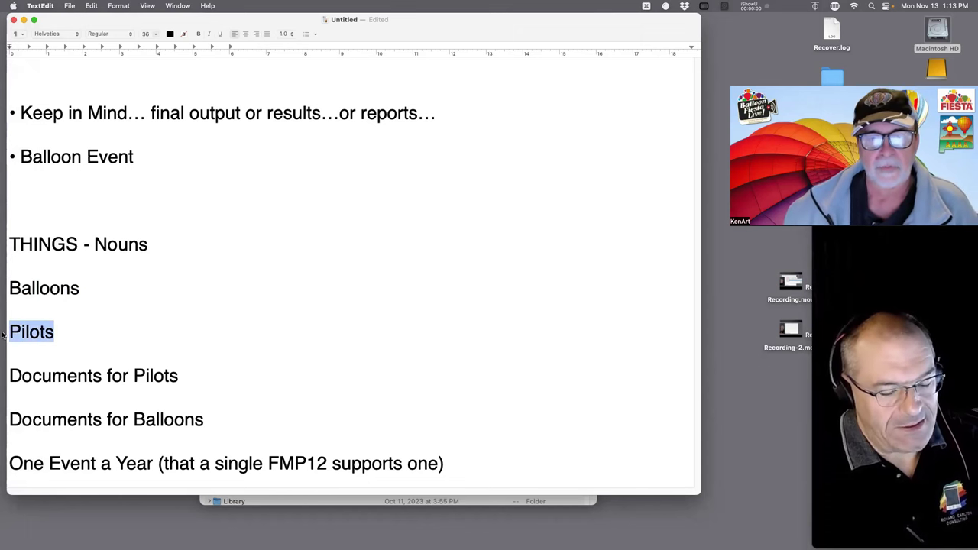
click(150, 337)
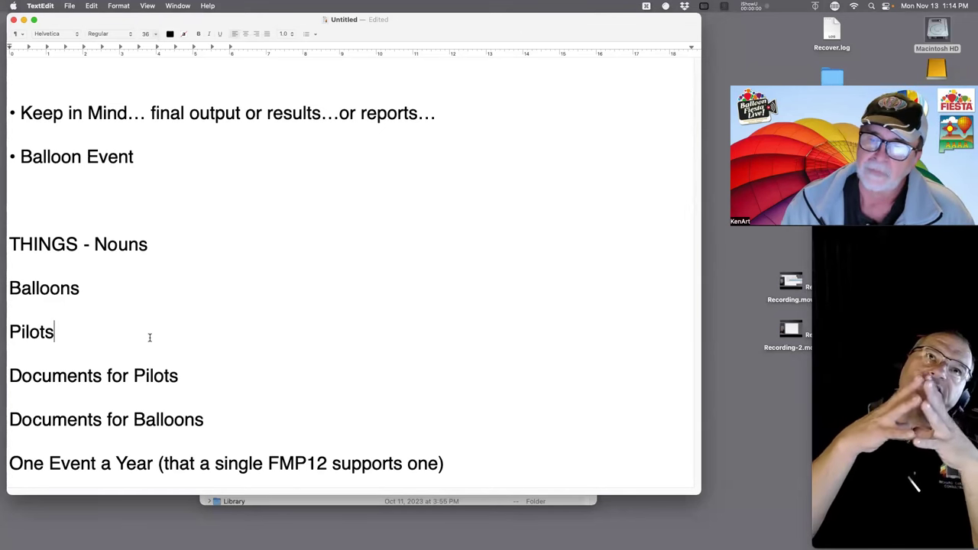
Step: Add a colon after the Balloons entry and an indented line "field: Pilot 1" beneath it
click(92, 288)
text(:)
key(Return)
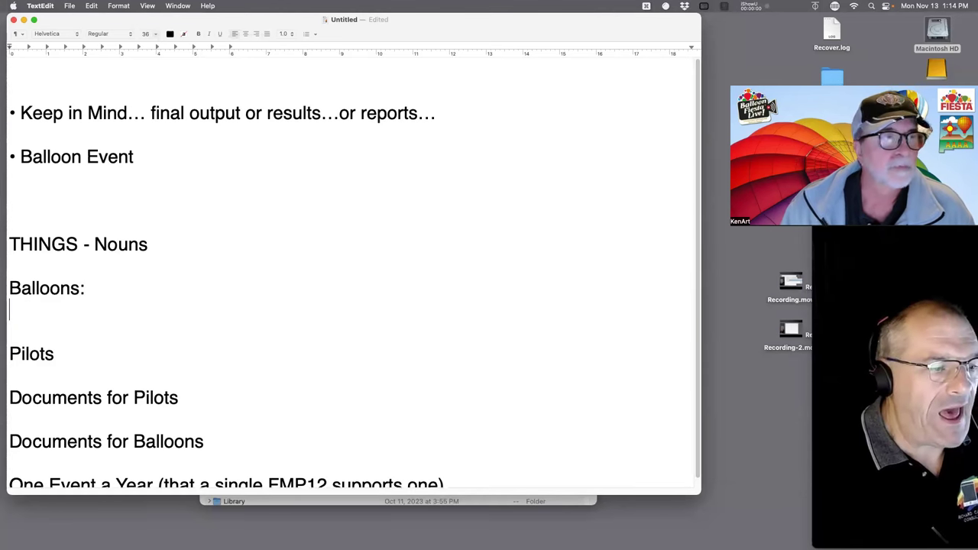
key(Tab)
text(fie)
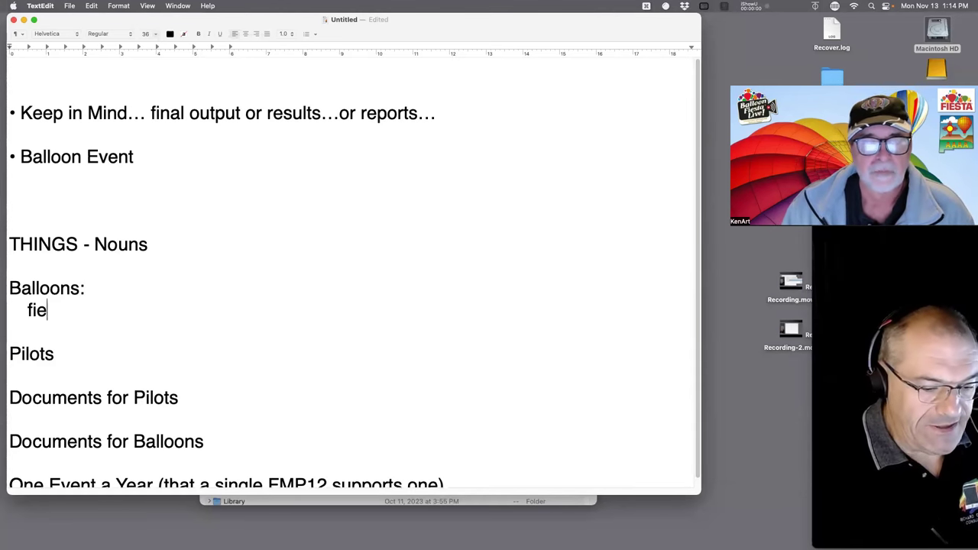
text(ld: Pilot 1)
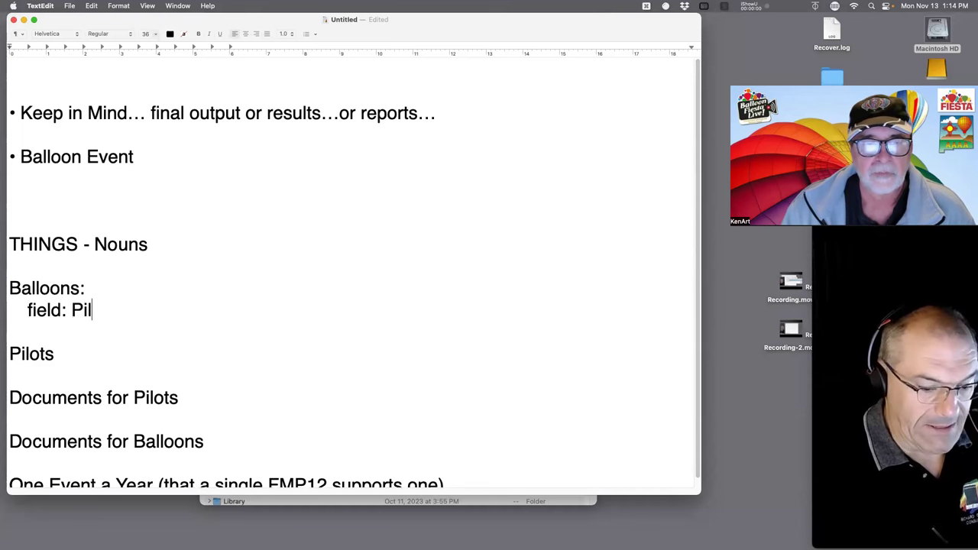
Step: Copy the "field: Pilot 1" text to a new indented line below it and change the copy to "field: Pilot 2"
drag(122, 310, 23, 309)
key(cmd+c)
click(135, 311)
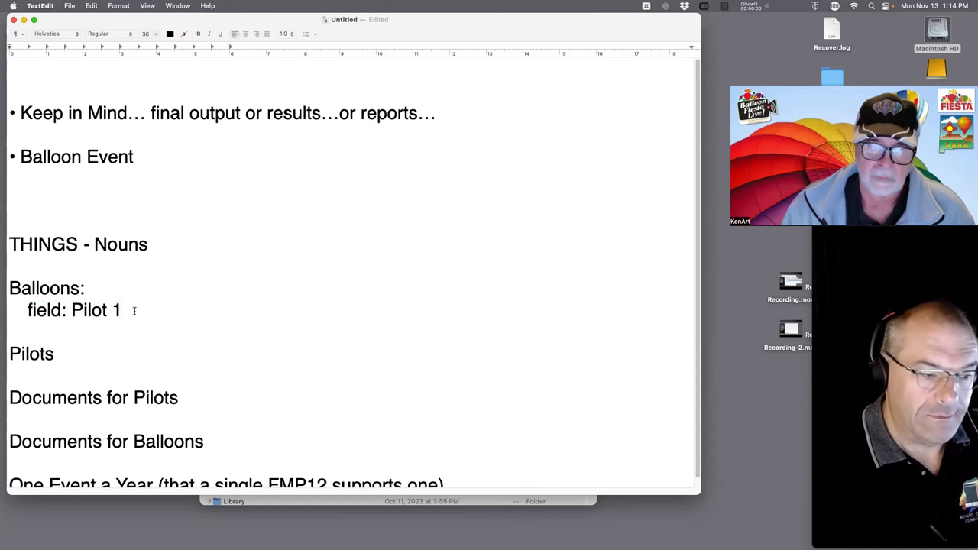
key(Return)
key(Tab)
key(cmd+v)
key(BackSpace)
text(2)
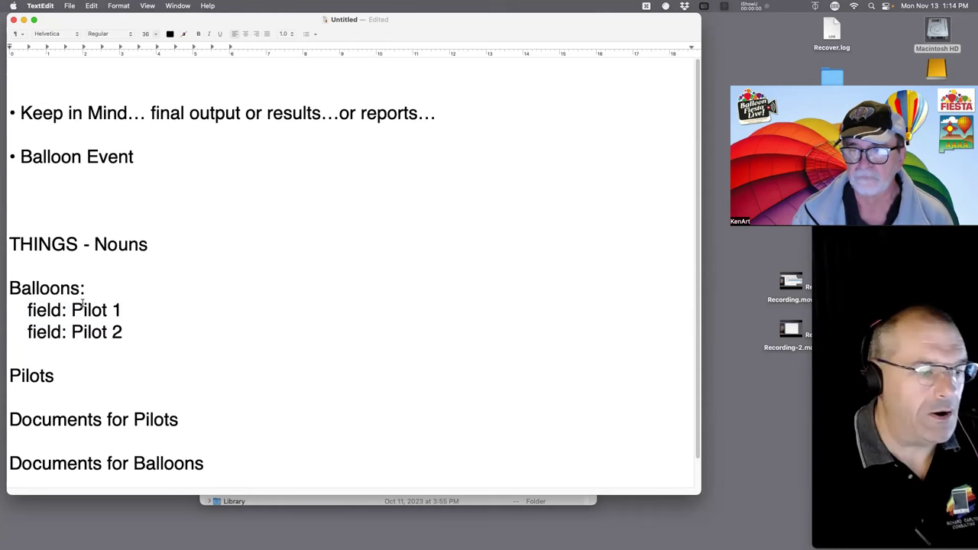
Step: Add a third indented line reading "field:" under Balloons, leaving the field name blank
scroll(97, 343, down, 1)
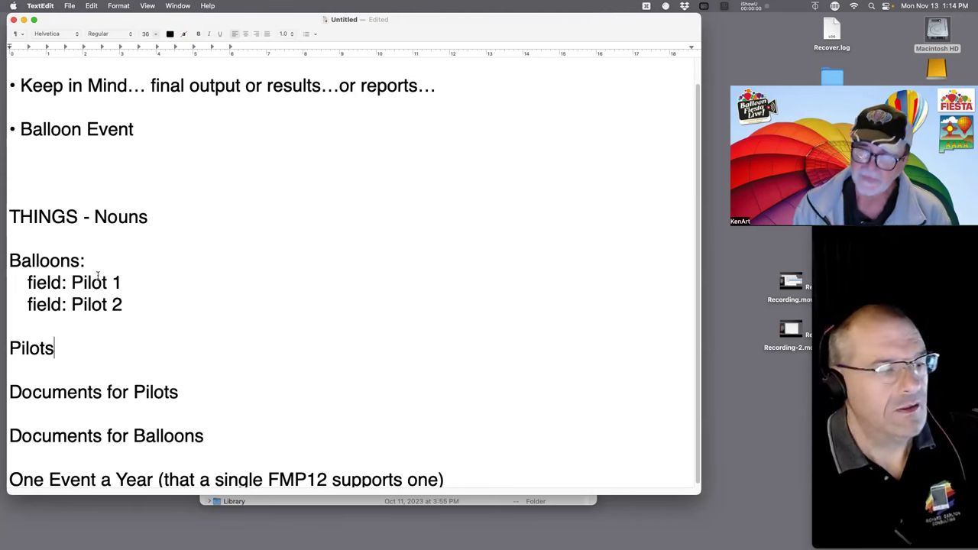
click(157, 303)
key(Return)
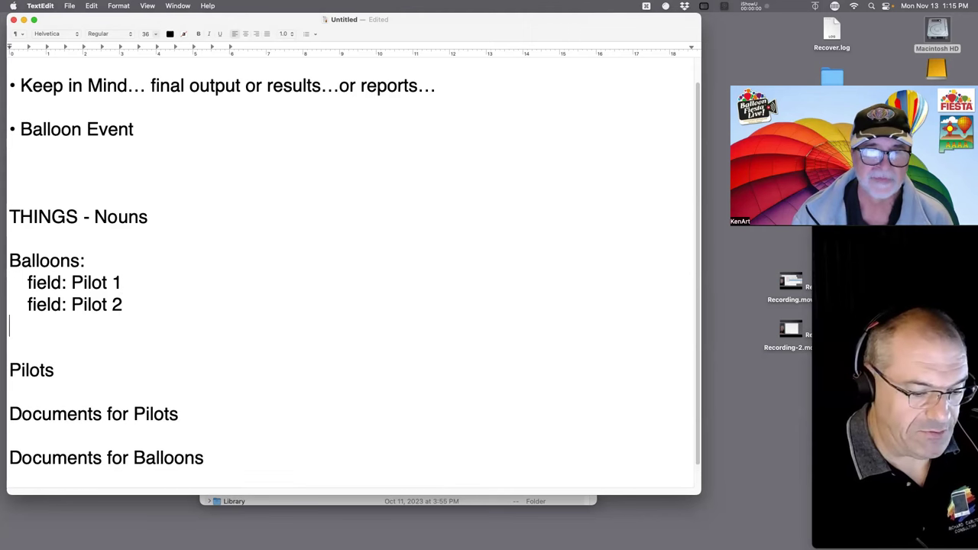
text(f)
key(BackSpace)
key(Tab)
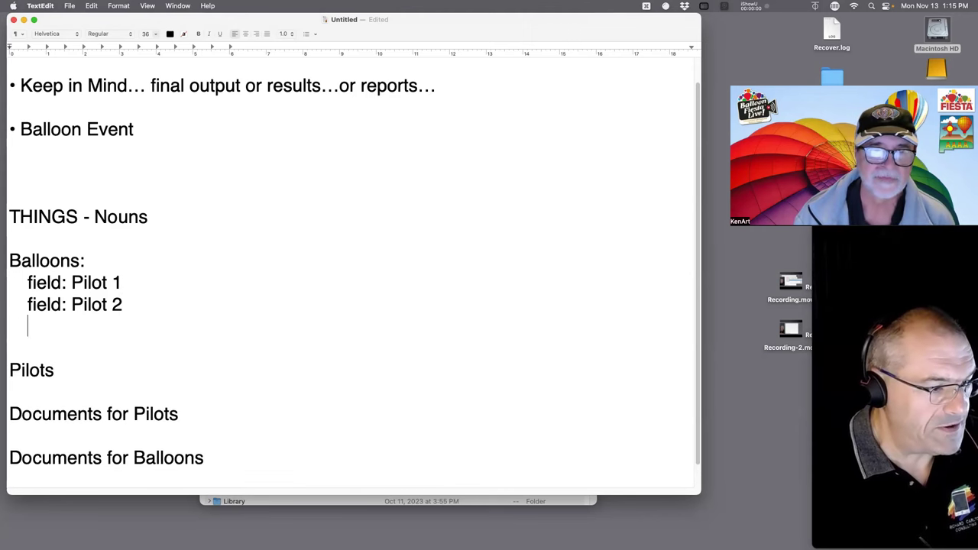
text(field)
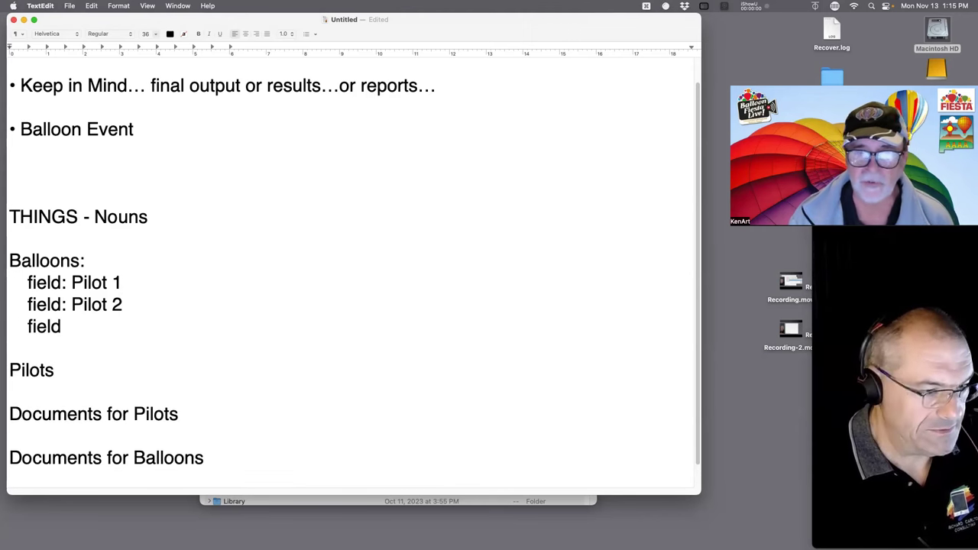
text(:  Pilo)
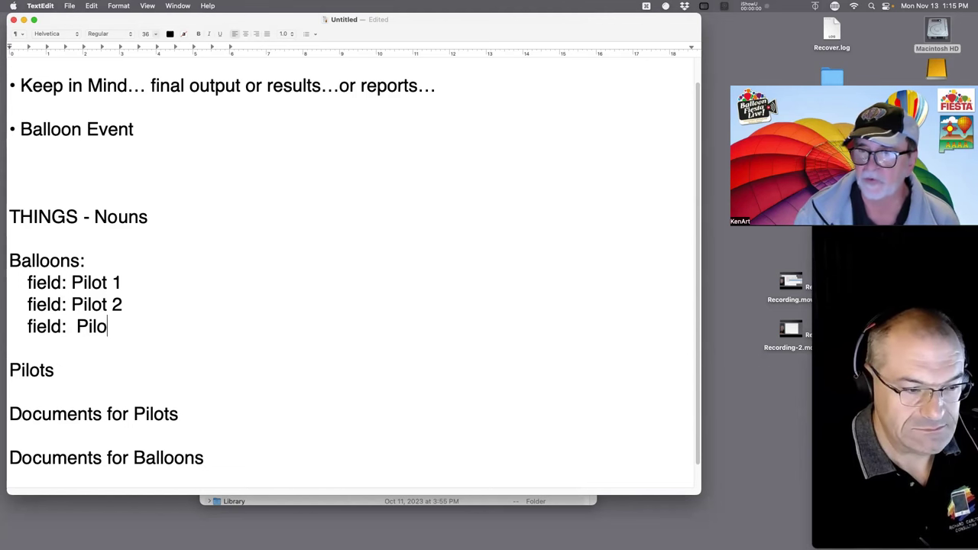
key(BackSpace)
key(BackSpace)
key(BackSpace)
key(BackSpace)
key(BackSpace)
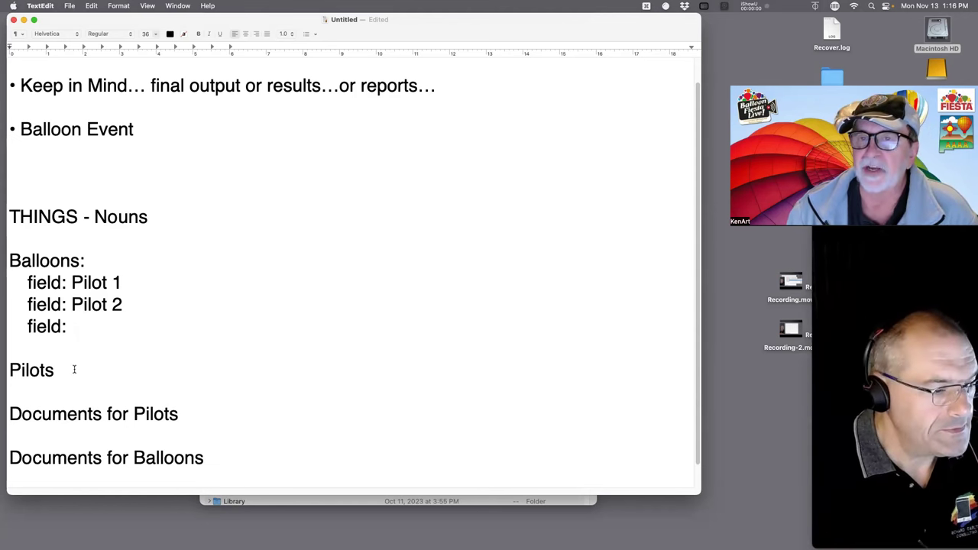
Step: Add the entry "Session: Is a Flight Slot…" between Pilots and Documents for Pilots
scroll(75, 370, down, 1)
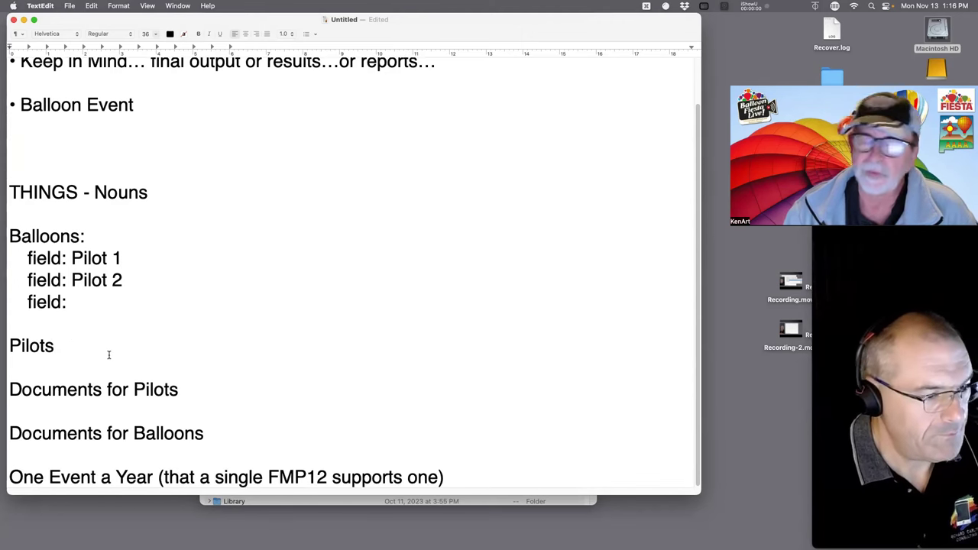
key(Return)
text(Ses)
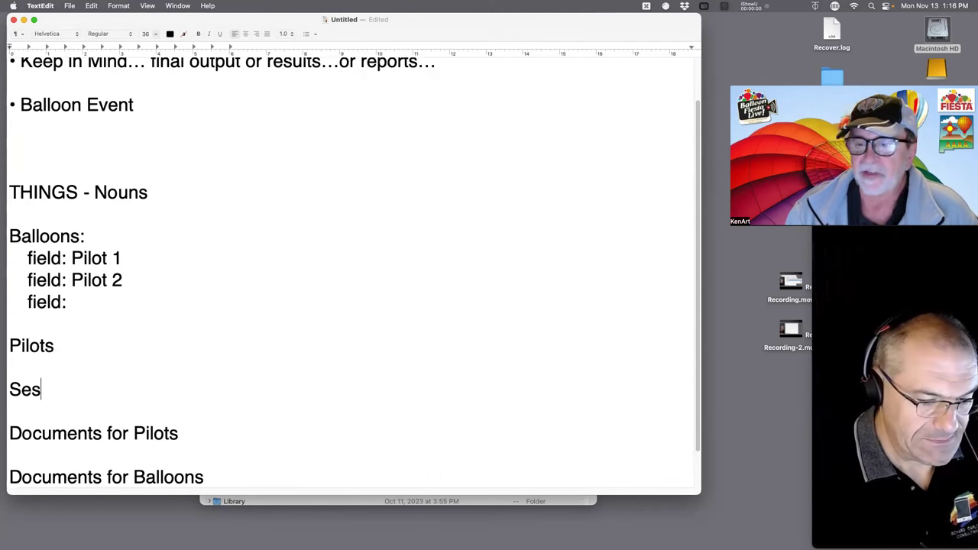
text(sion:)
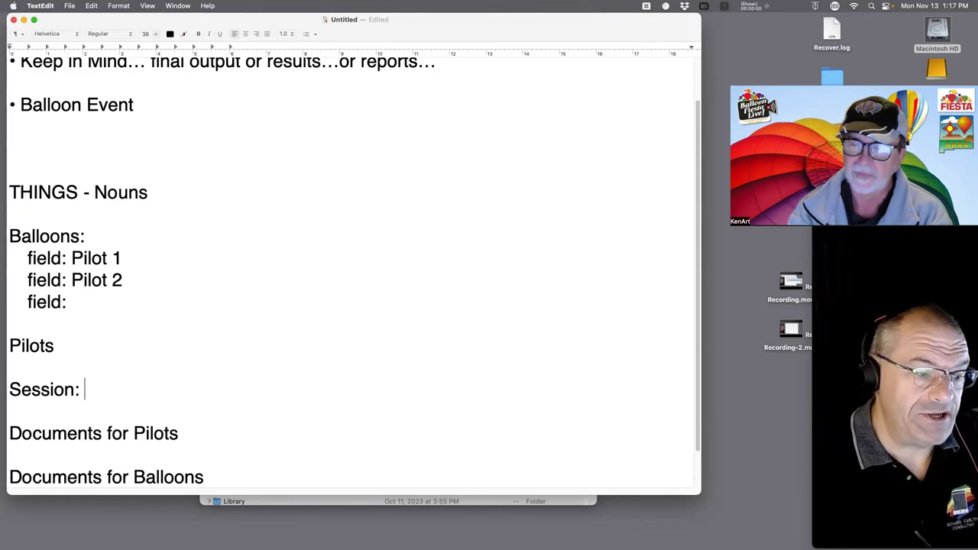
text(Is a S)
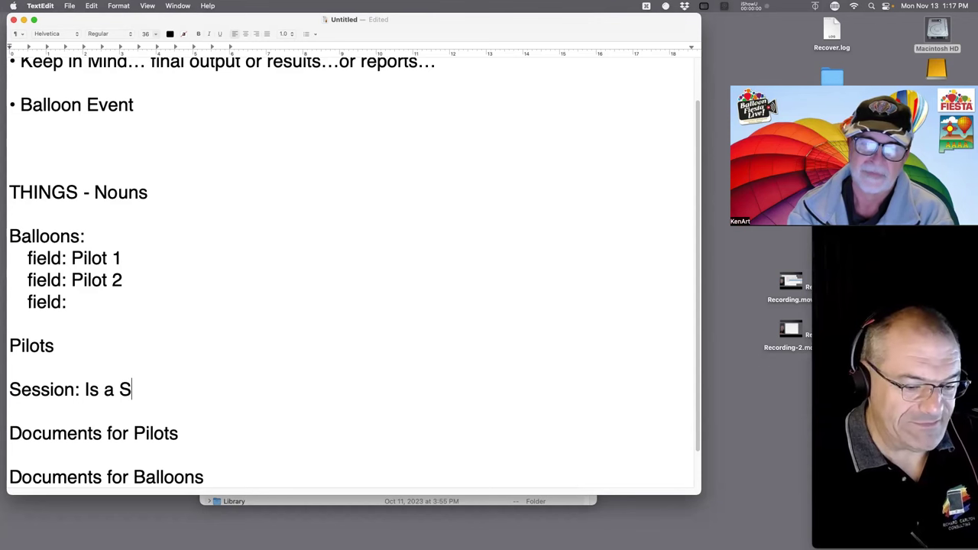
key(BackSpace)
text(Flight )
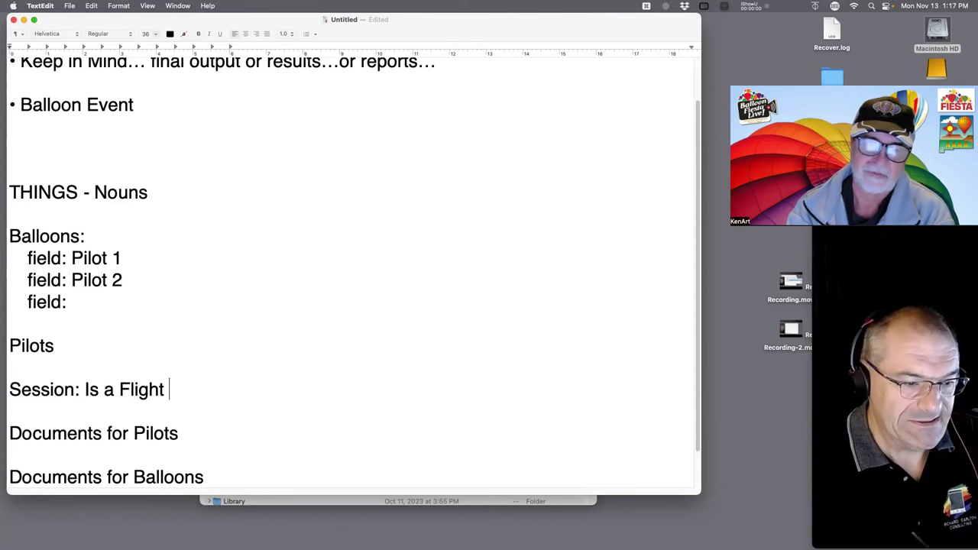
text(Slot)
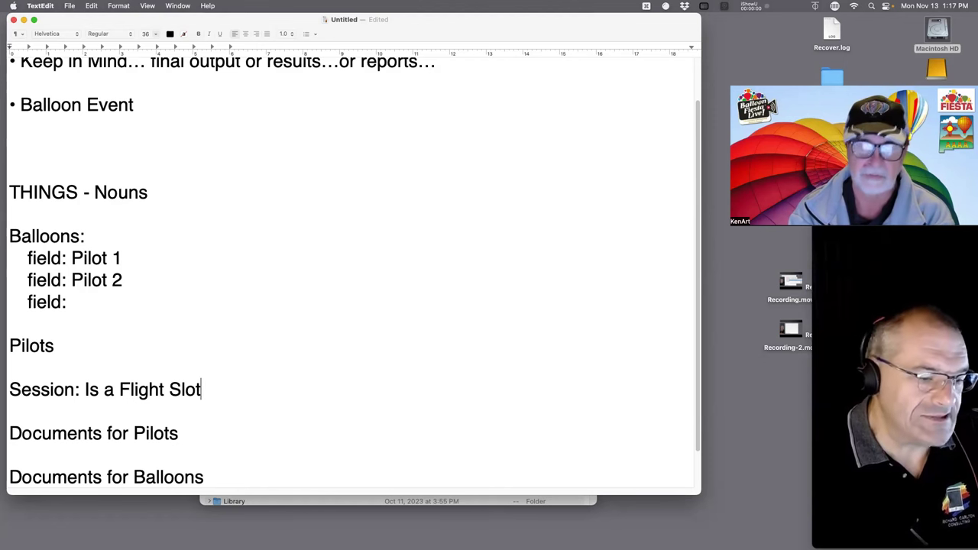
text(...)
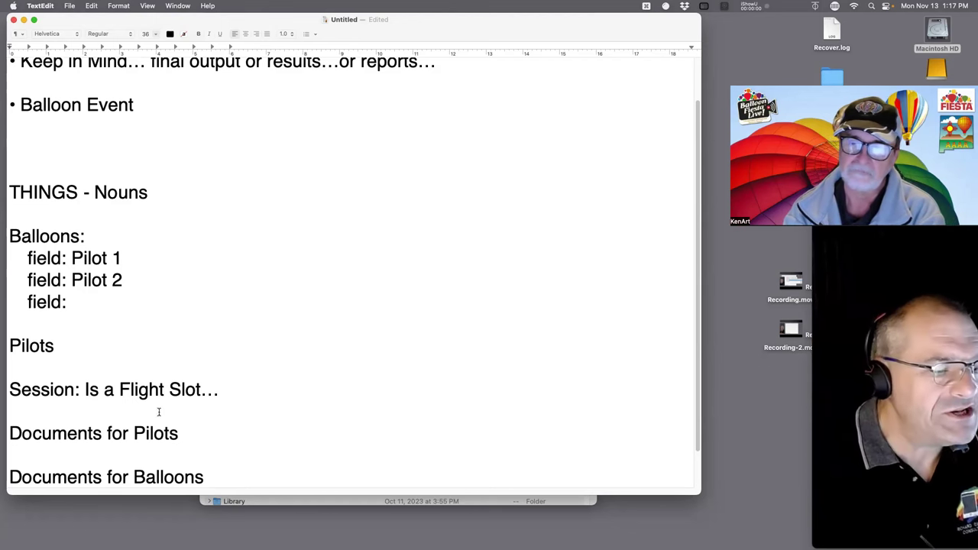
Step: Reword the Session description to "Is a specific flight on a date and time for a specific aircraft"
drag(227, 388, 126, 389)
key(BackSpace)
key(BackSpace)
text(s)
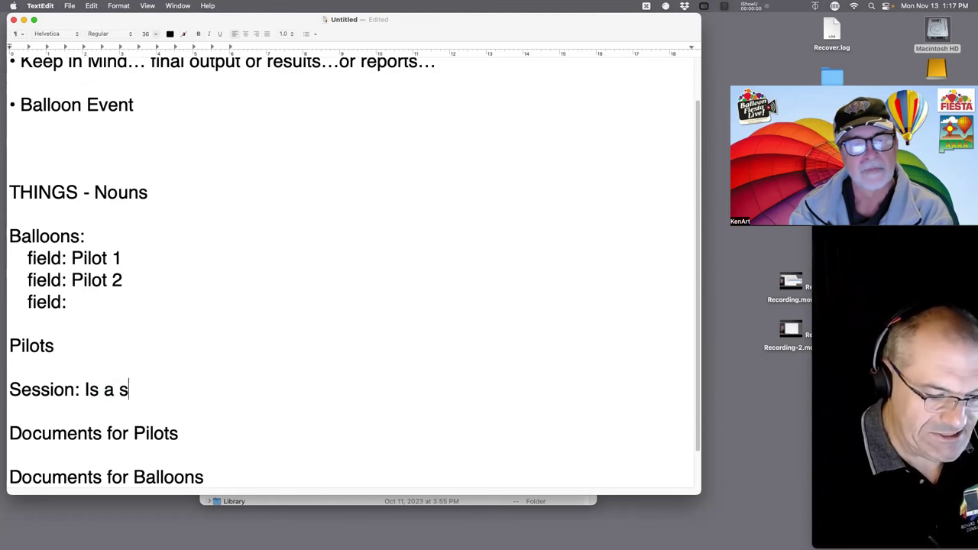
text(pe)
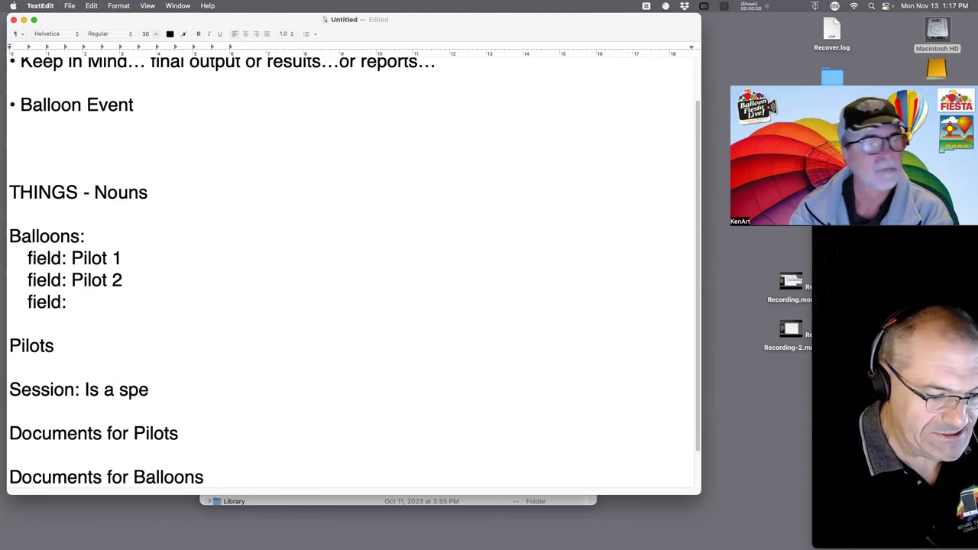
text(cific flight)
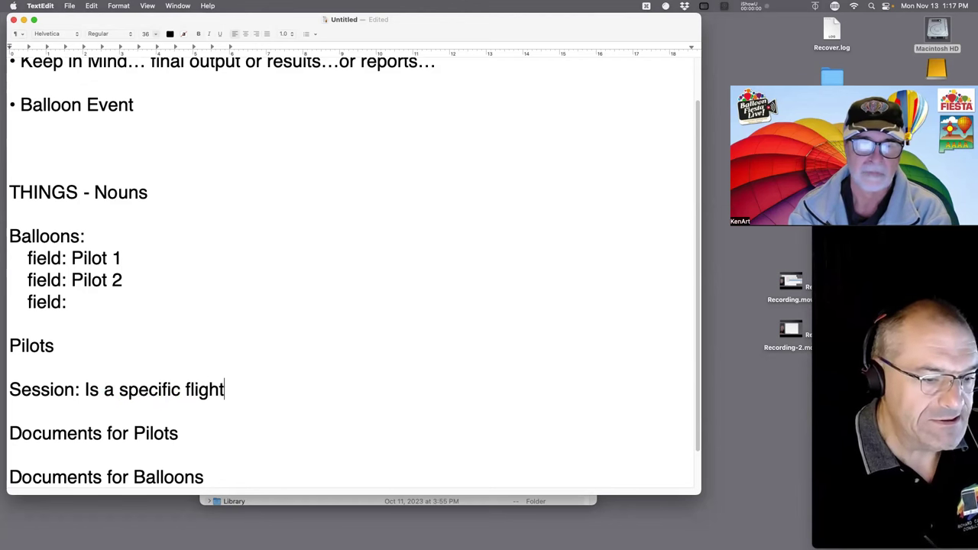
text( on a date and t)
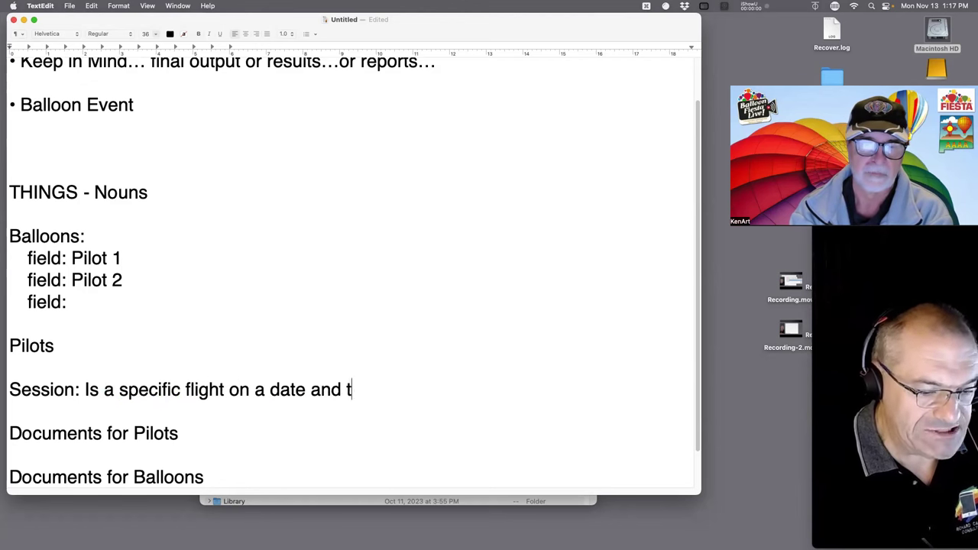
text(ime for a specific)
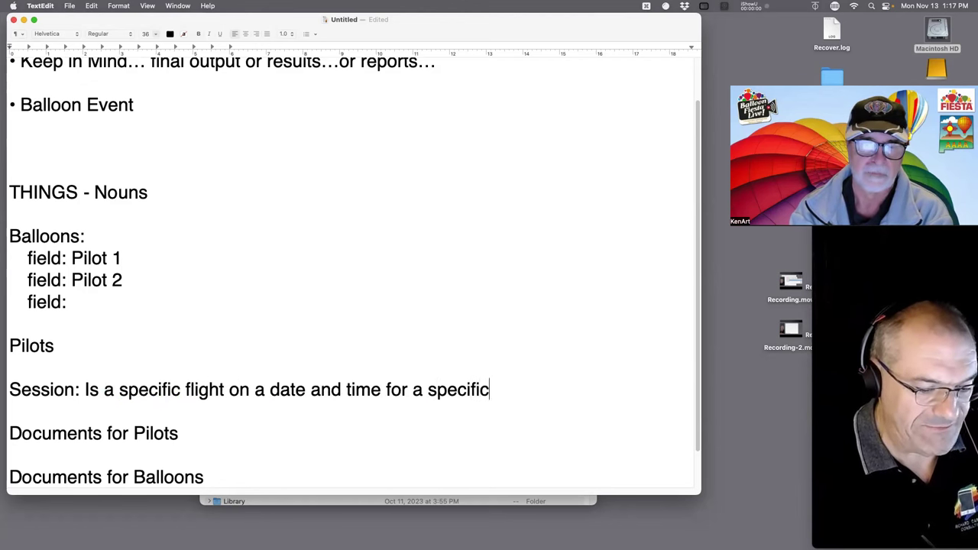
text( aircraft)
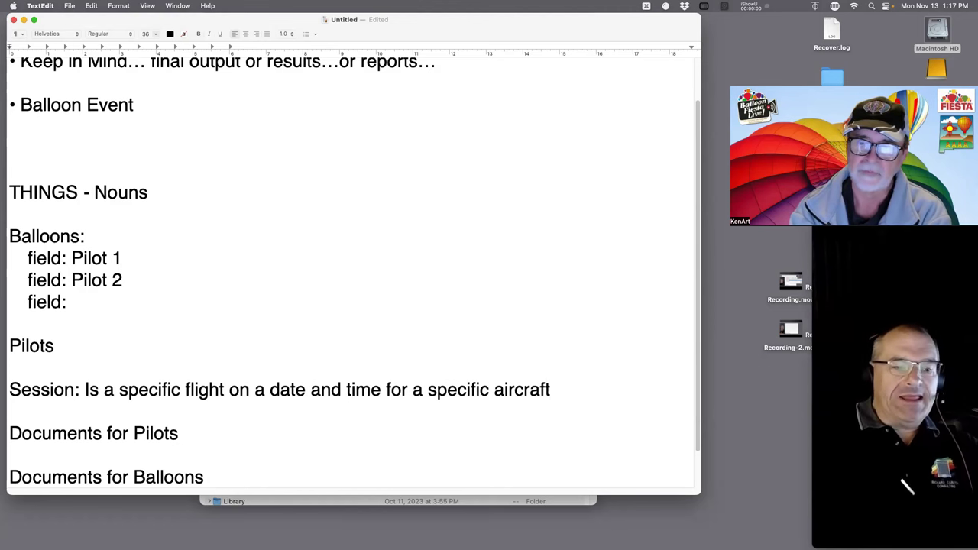
Step: Add an indented line "field: Pilot" beneath the Session description
key(Return)
key(Tab)
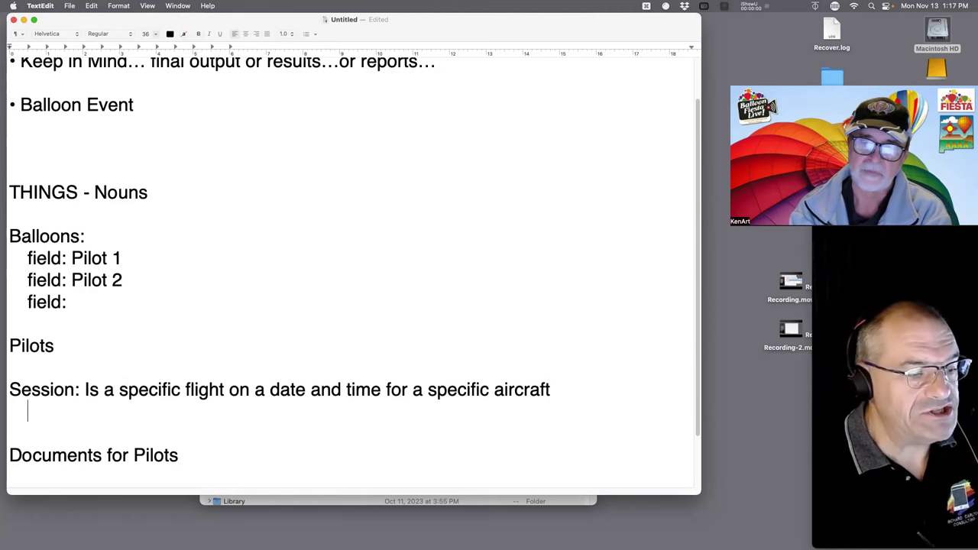
text(field)
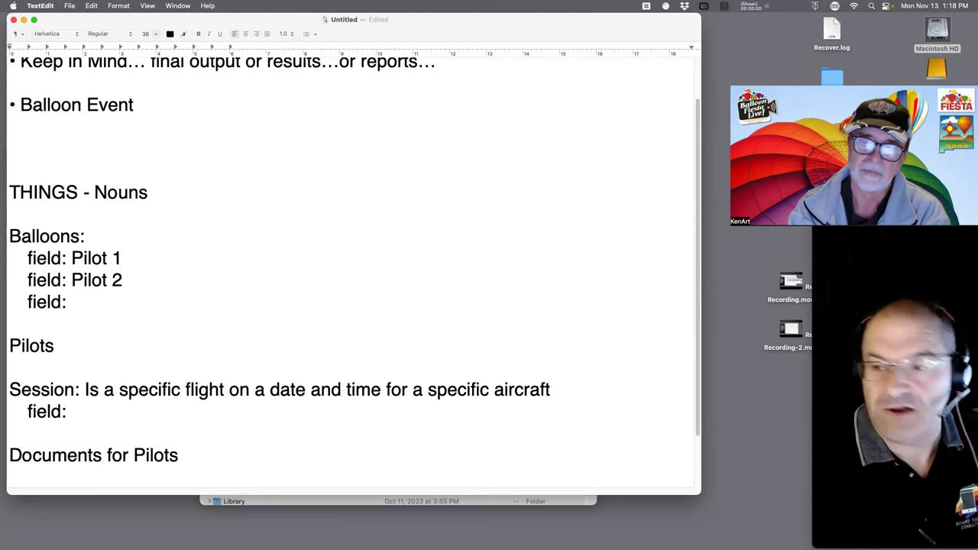
text(: )
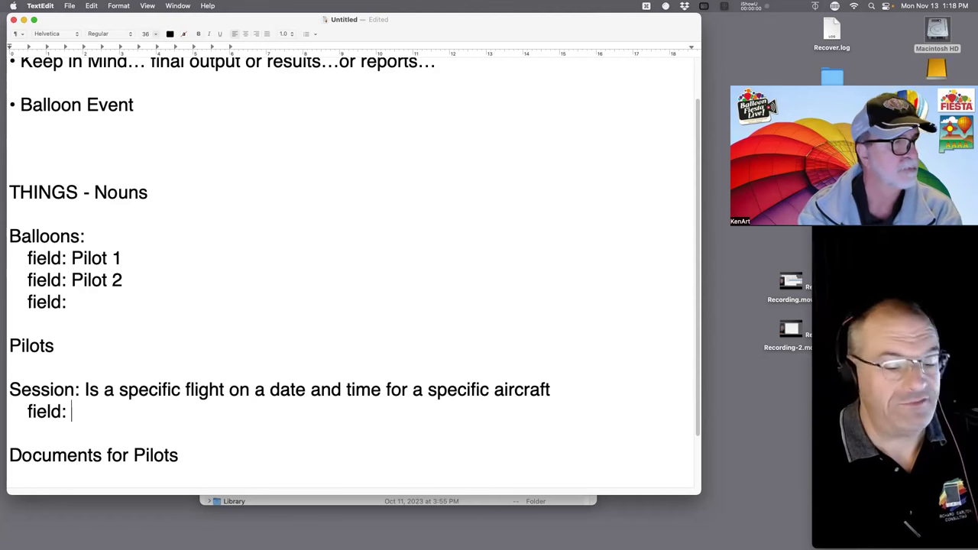
text(Pilot)
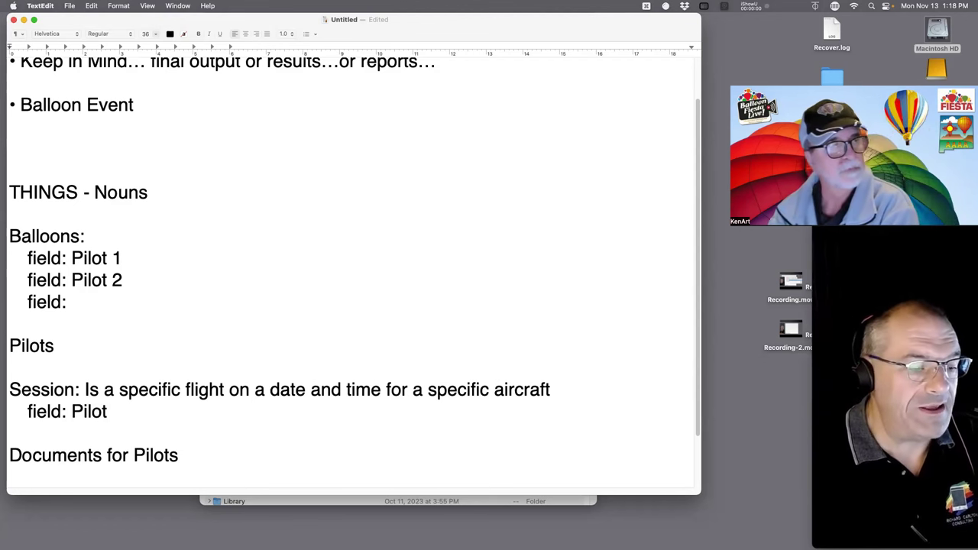
Step: Add two more indented lines under Session reading "aircraft:" and "Date & Time:"
key(Return)
key(Tab)
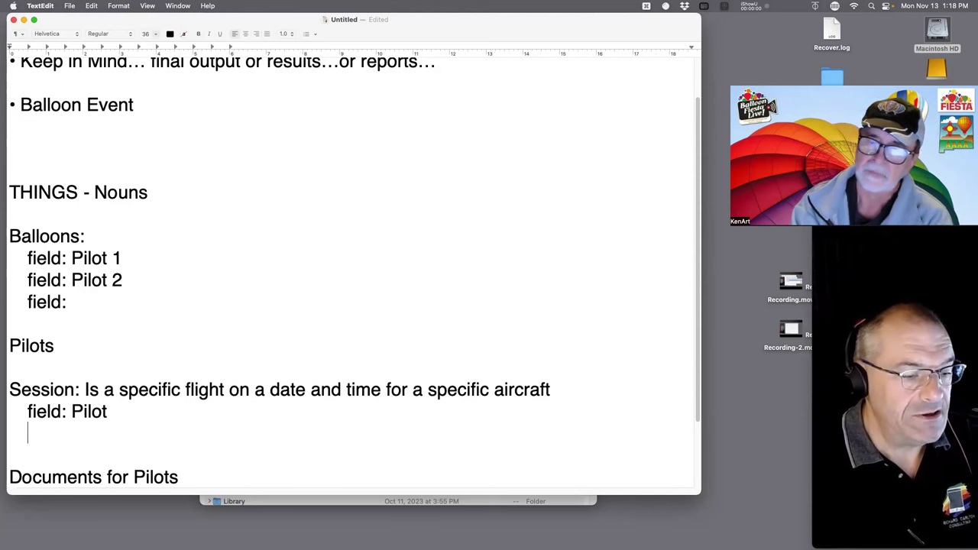
text(rcraft:)
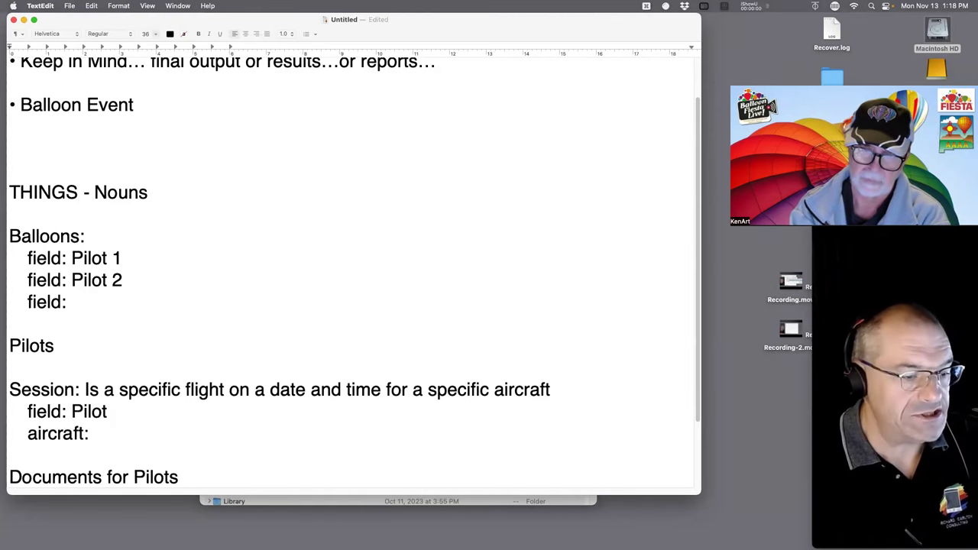
key(Return)
key(Tab)
text(D)
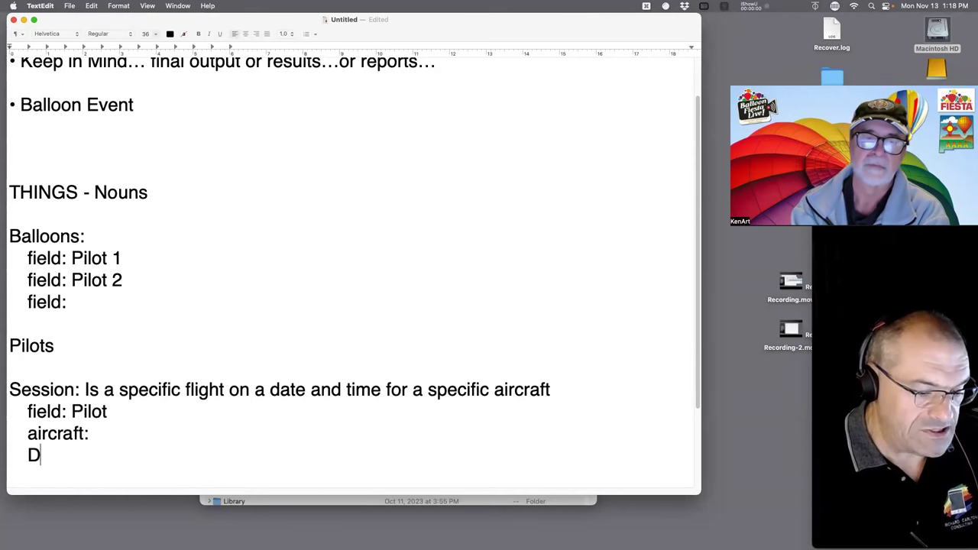
text(ate & Time)
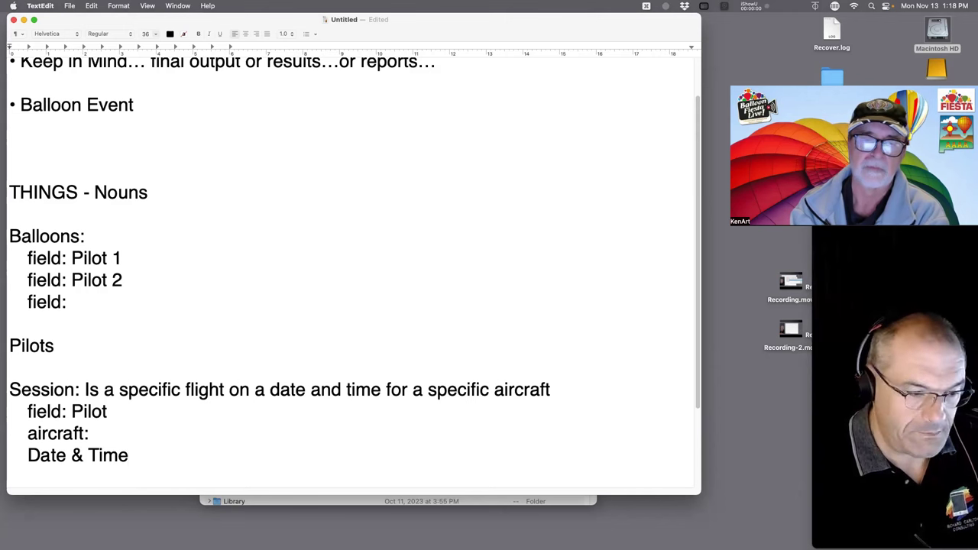
text(:)
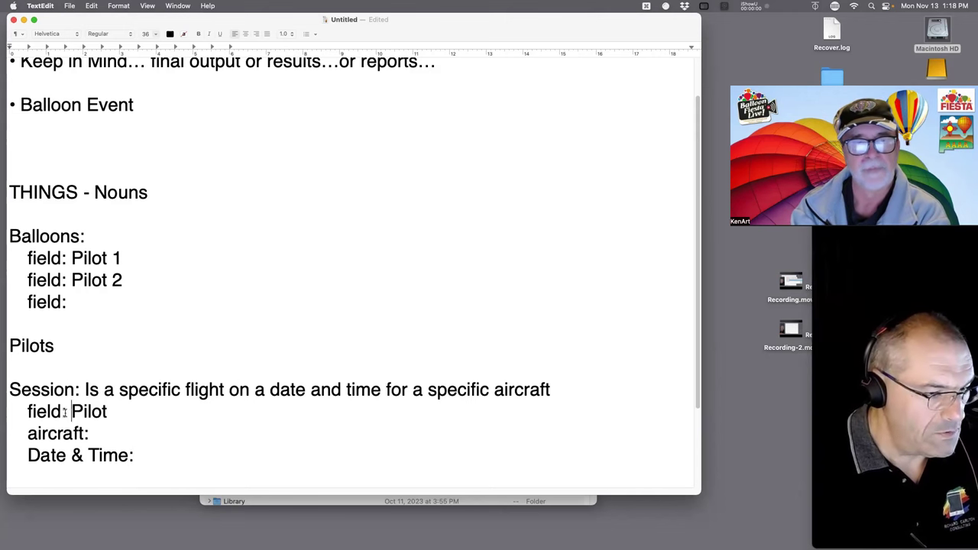
Step: Copy the "field: " prefix from the Session's Pilot line to the start of the aircraft and Date & Time lines
drag(72, 412, 27, 414)
key(super+c)
click(28, 433)
key(super+v)
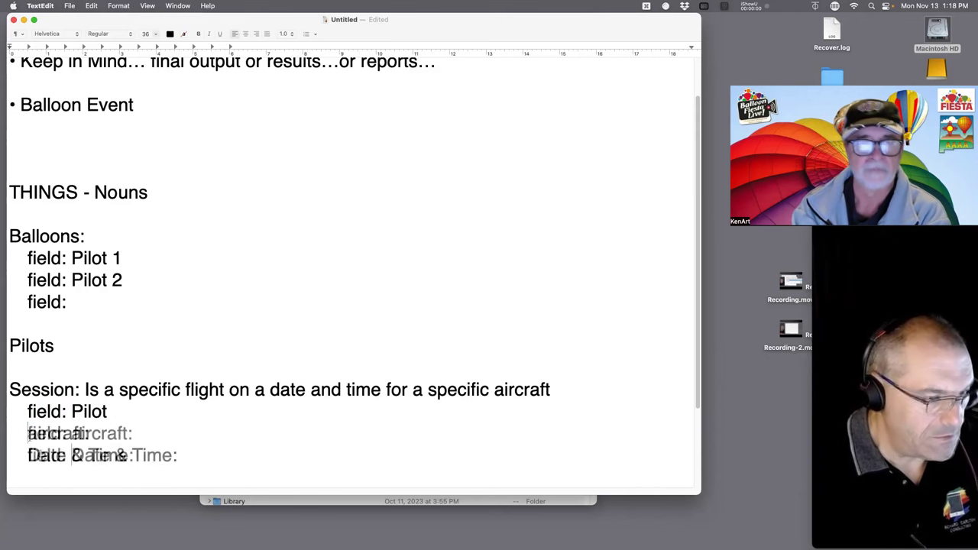
click(29, 455)
key(super+v)
scroll(146, 432, down, 1)
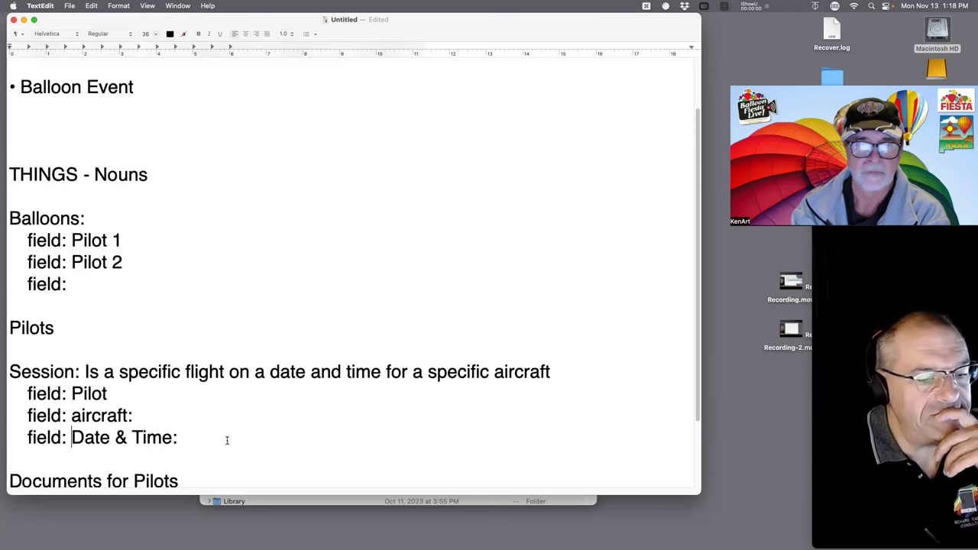
Step: Replace the field name "aircraft" under Session with "Balloon"
drag(227, 438, 4, 373)
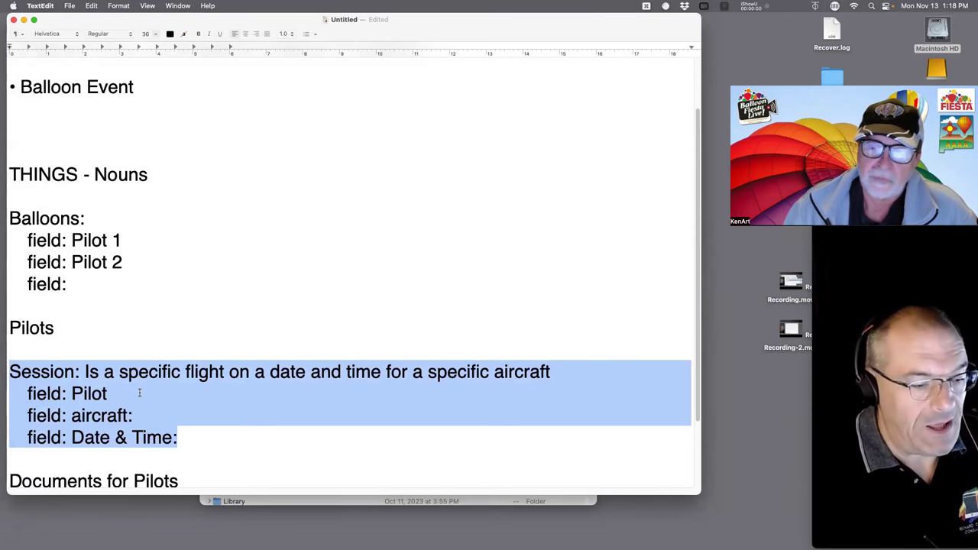
click(135, 425)
double_click(97, 415)
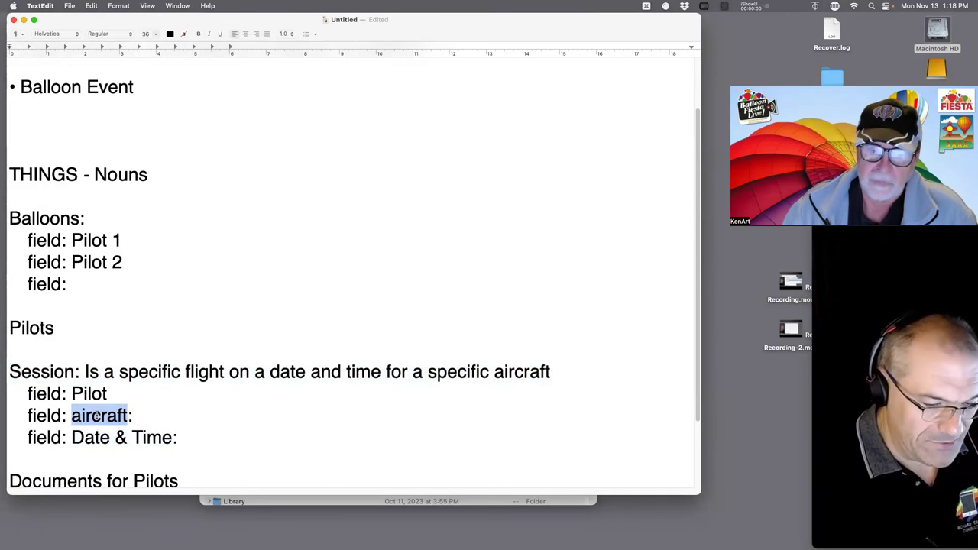
text(Balloon)
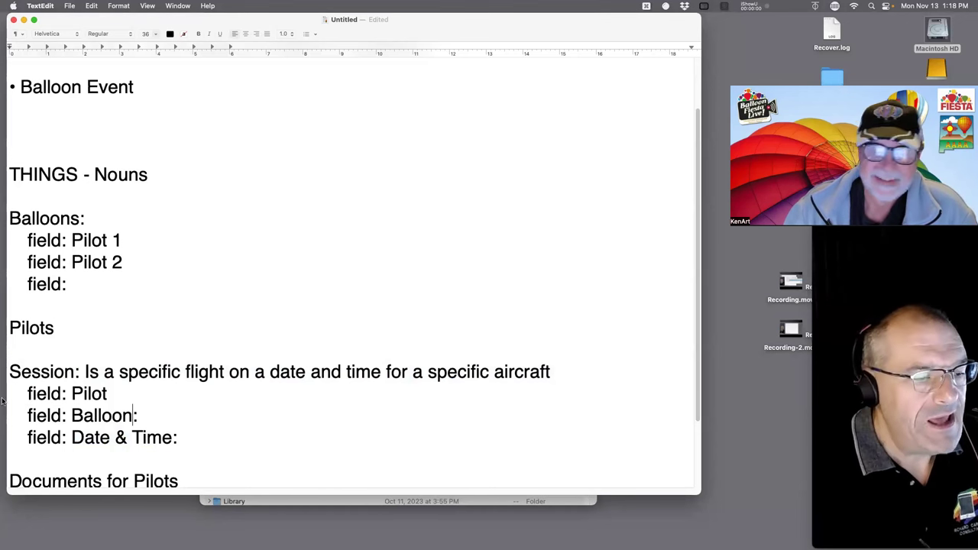
Step: Move the "Documents for Pilots" entry from below the Session fields to between Pilots and Session
scroll(145, 432, down, 1)
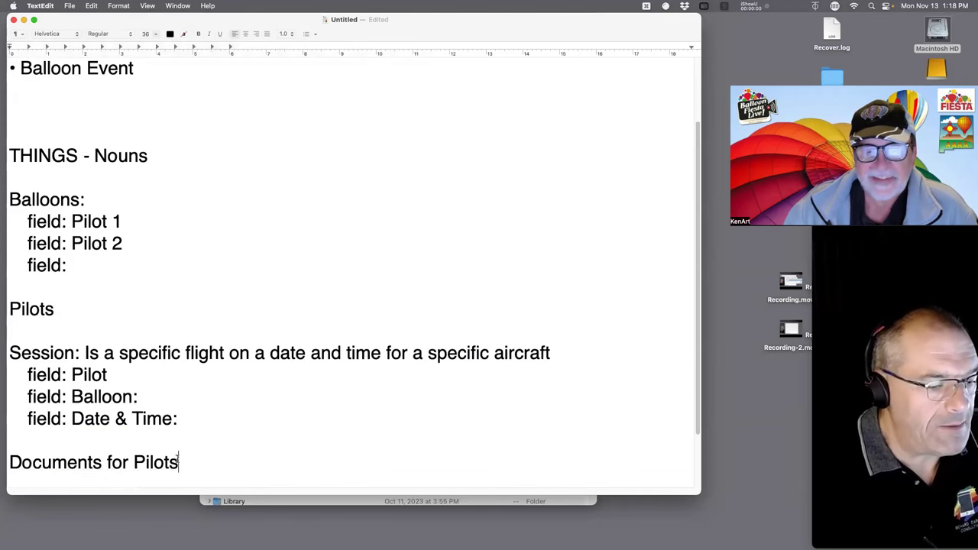
drag(178, 461, 6, 463)
key(BackSpace)
click(75, 304)
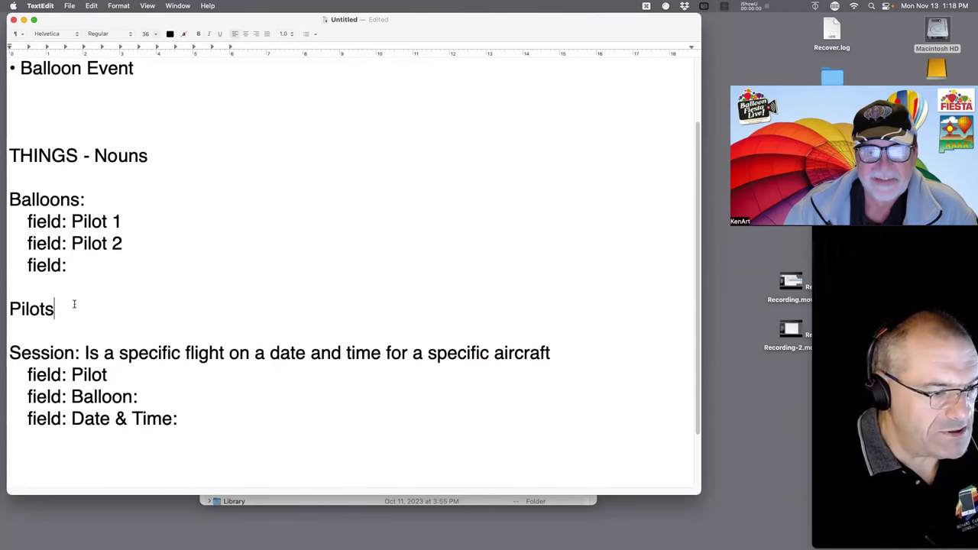
key(Return)
key(Return)
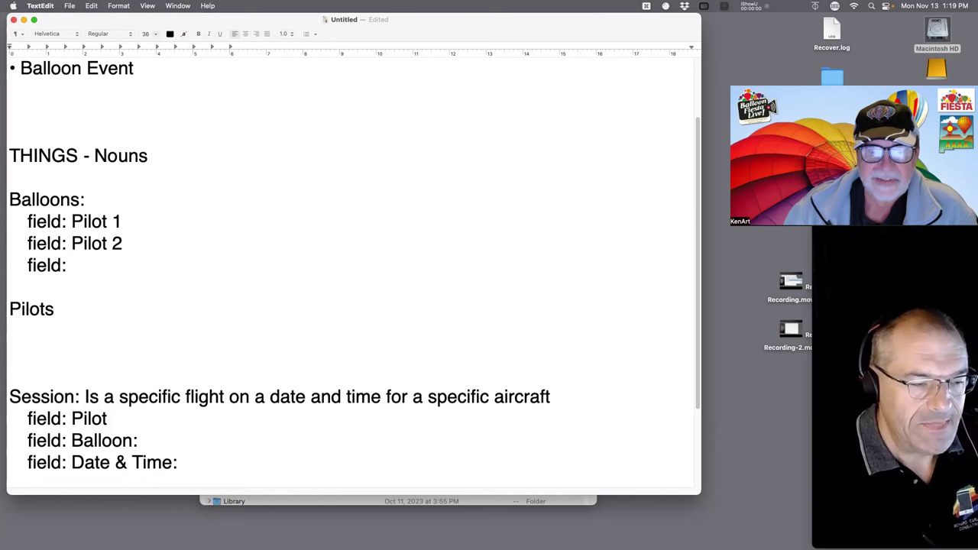
key(super+v)
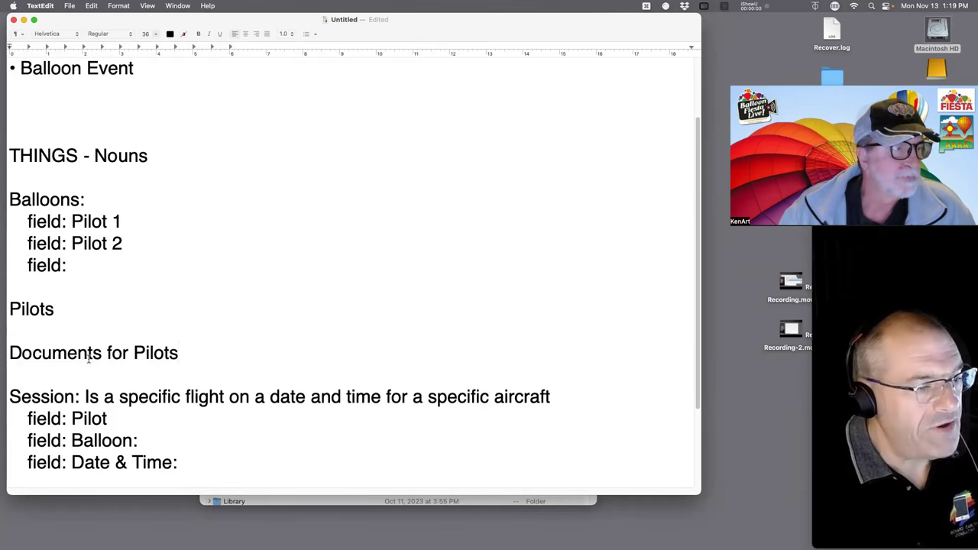
Step: Delete the three indented field lines under Balloons, including Pilot 1 and Pilot 2
click(70, 264)
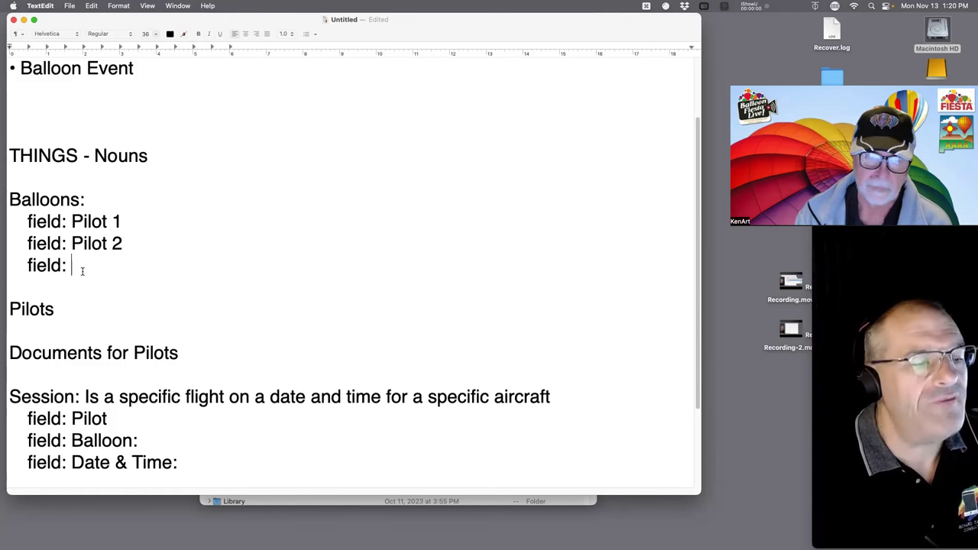
drag(117, 247, 8, 228)
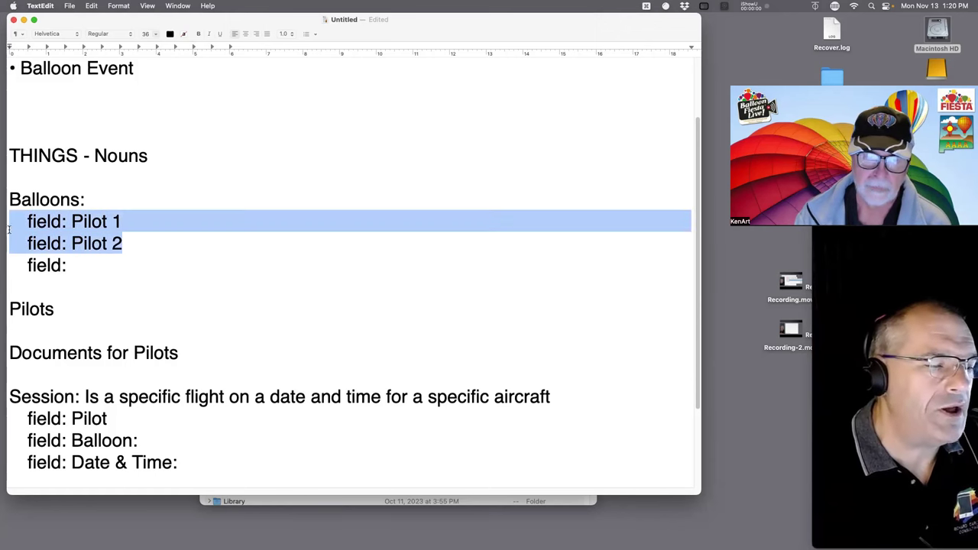
drag(99, 273, 19, 226)
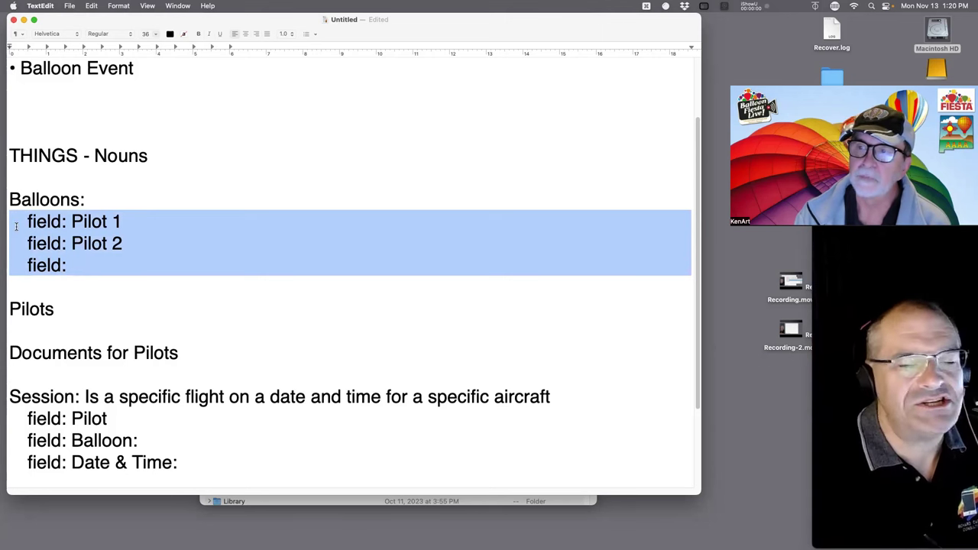
drag(15, 226, 21, 222)
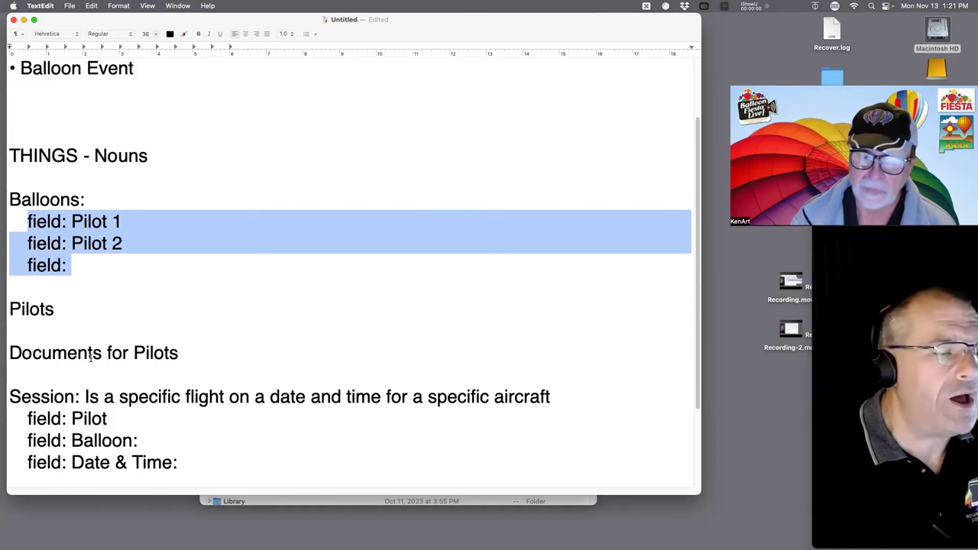
click(101, 290)
drag(121, 276, 14, 223)
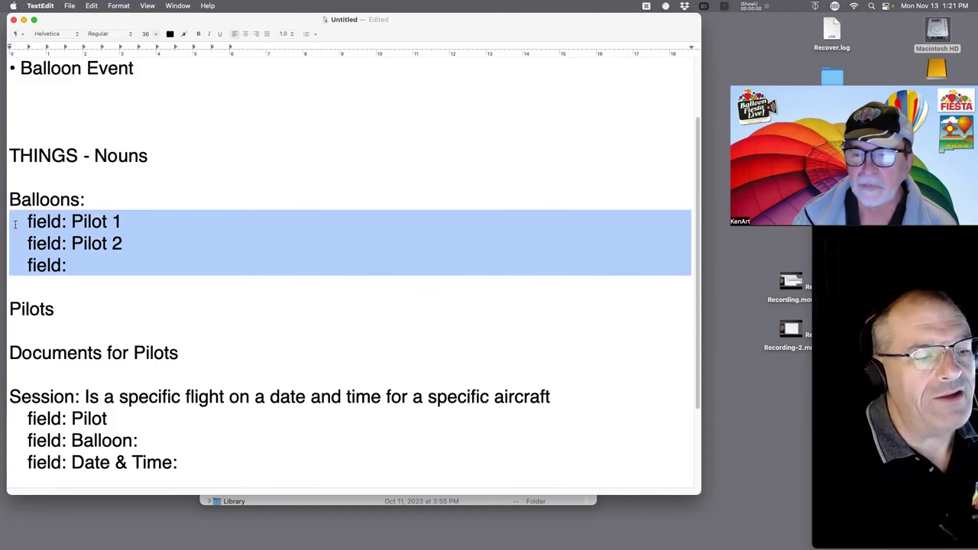
key(BackSpace)
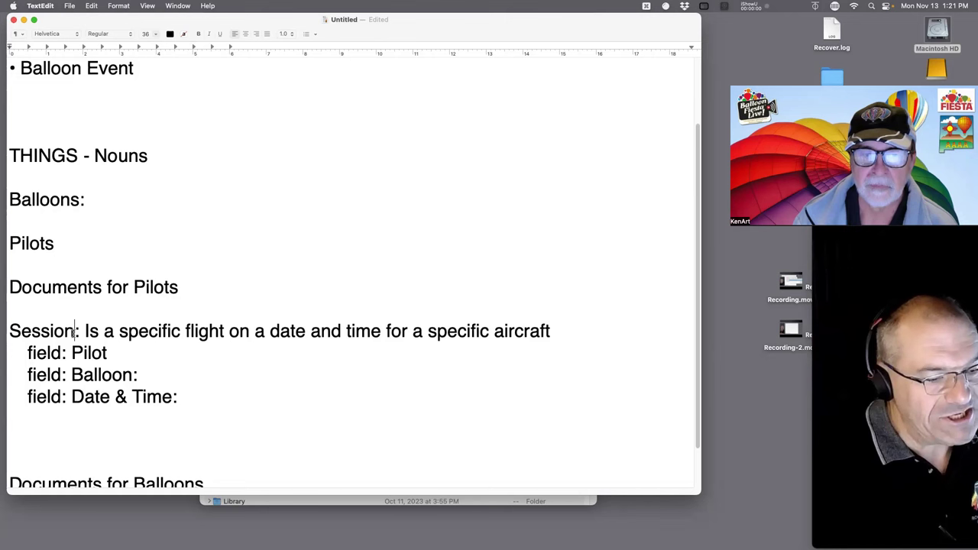
drag(107, 352, 6, 353)
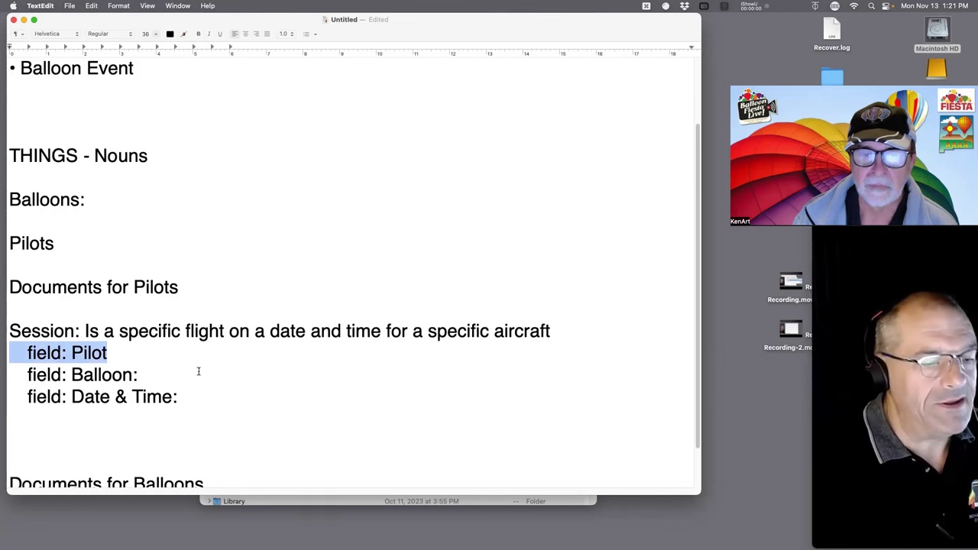
drag(139, 375, 5, 378)
drag(178, 396, 3, 338)
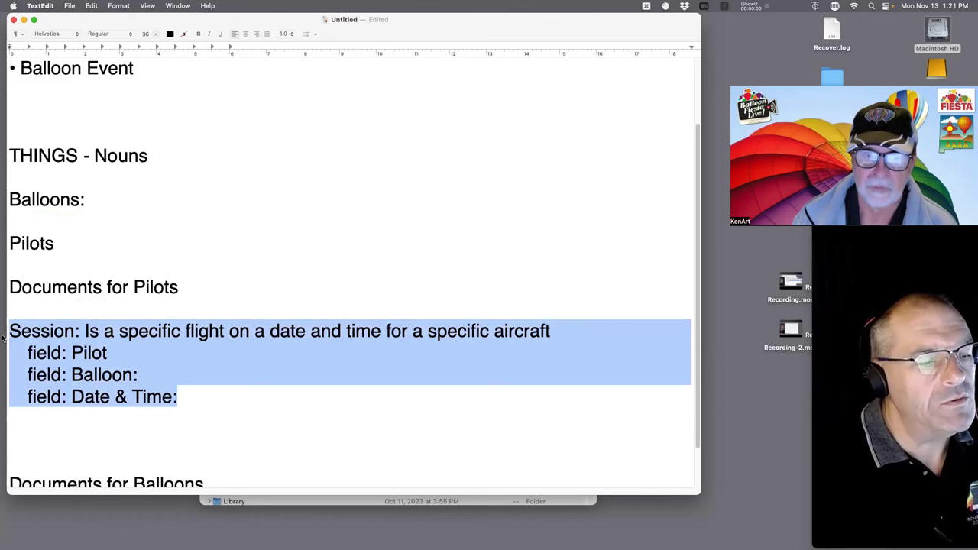
Step: Copy the "Documents for Pilots" entry to a new line between Balloons and Pilots
drag(234, 282, 3, 281)
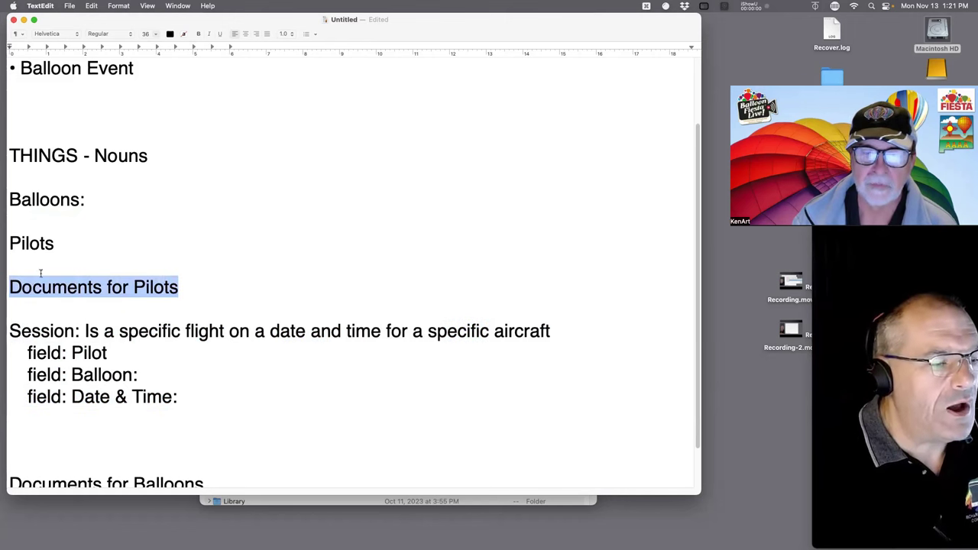
key(Return)
key(Return)
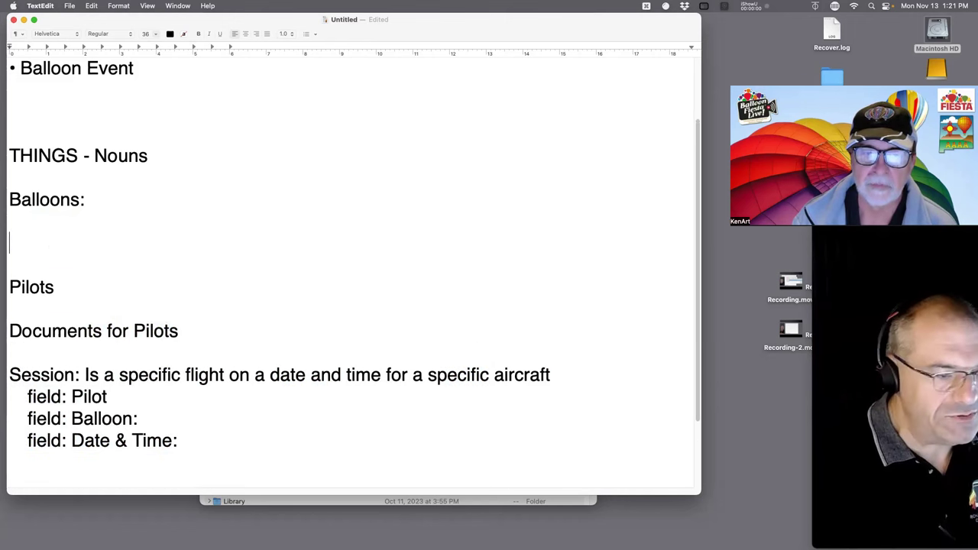
text(Documents for Pilots)
Step: Append the note "(establishes “Airworthiness” )" to the "Documents for Pilots" entry below Balloons
text((e)
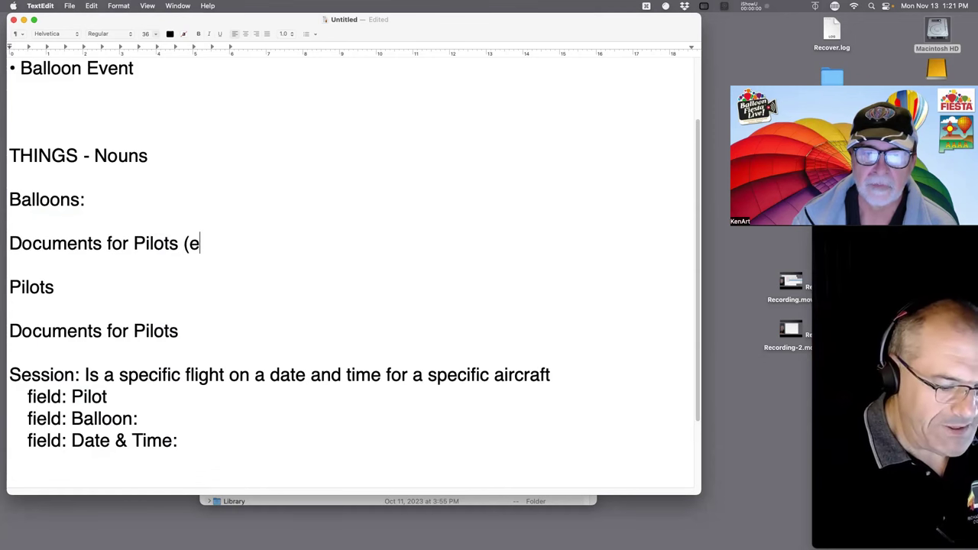
text(stablished)
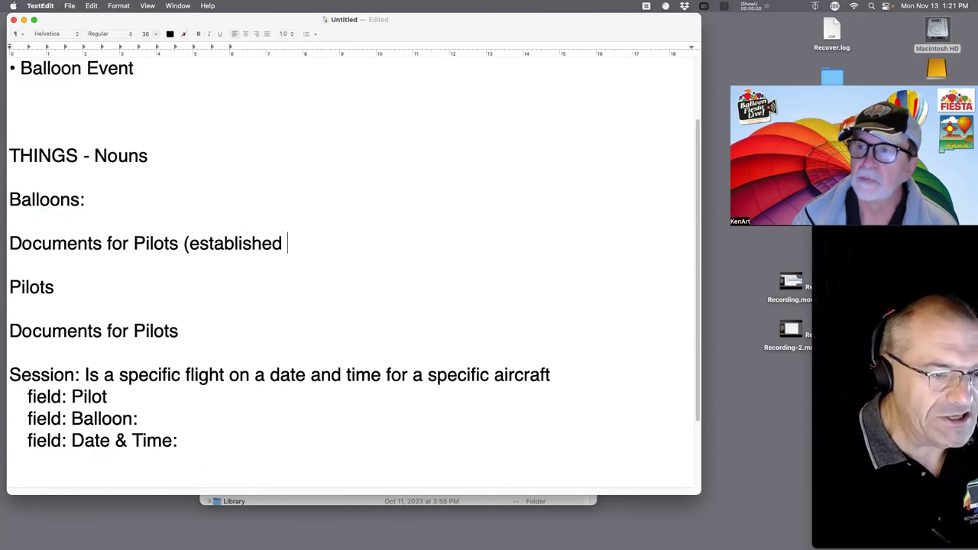
key(BackSpace)
key(BackSpace)
text(s )
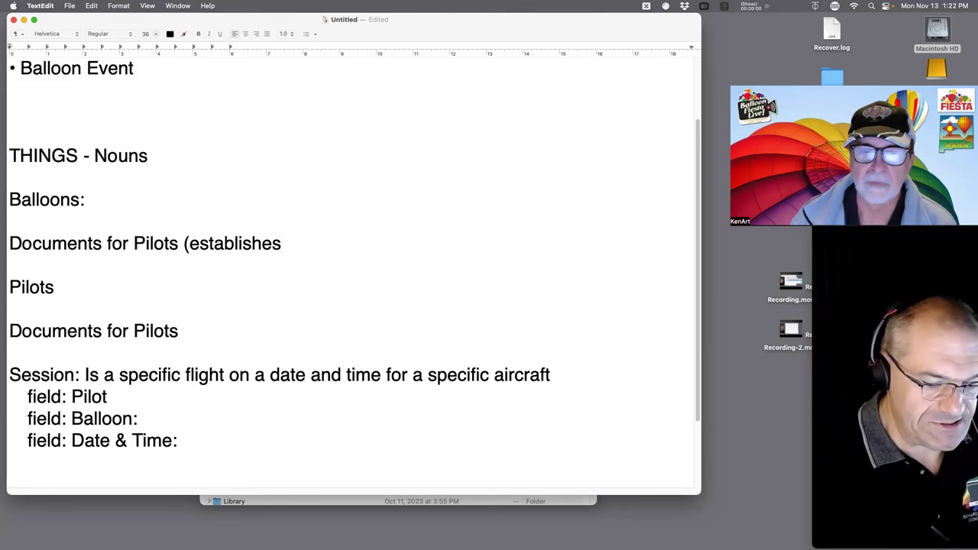
text("Airwo)
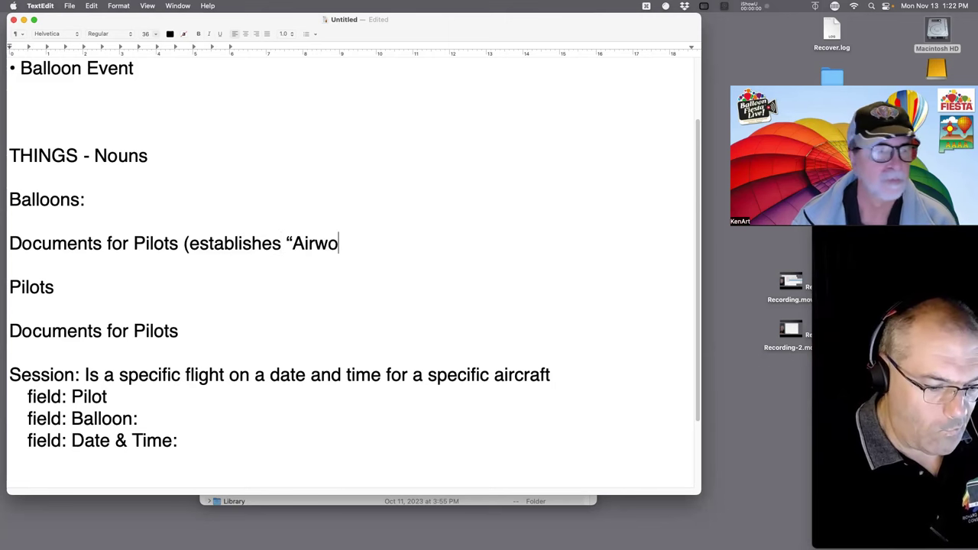
text(rthiness")
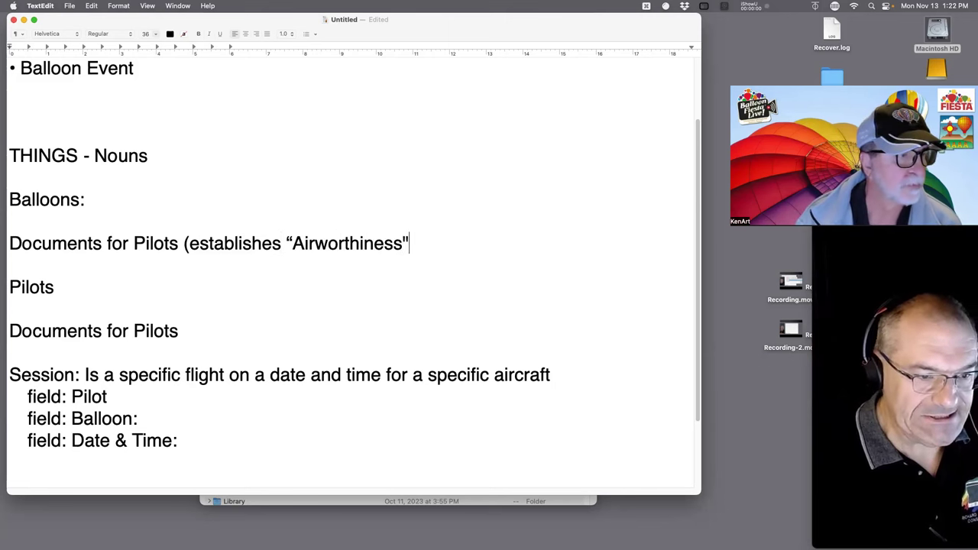
text( ))
key(alt+Left)
key(alt+Left)
key(alt+shift+Right)
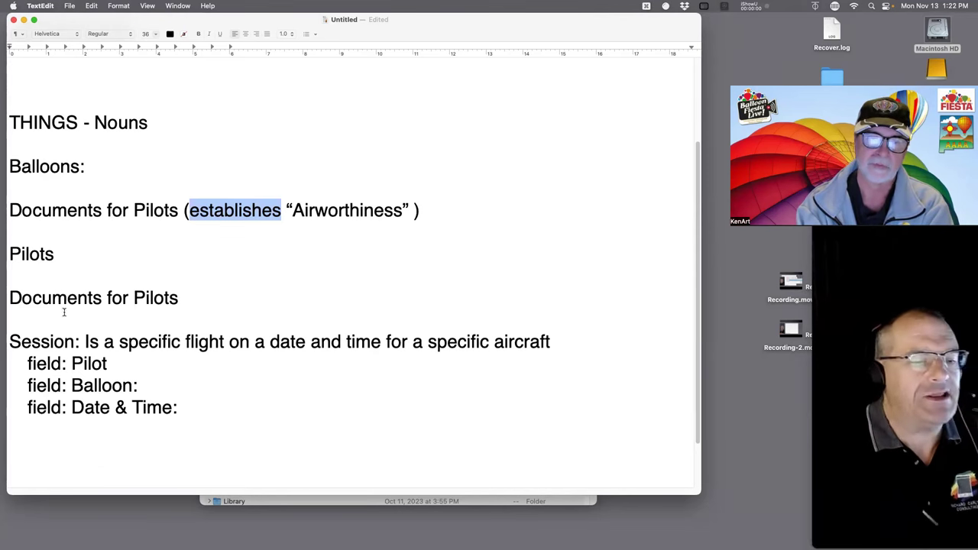
drag(219, 423, 3, 342)
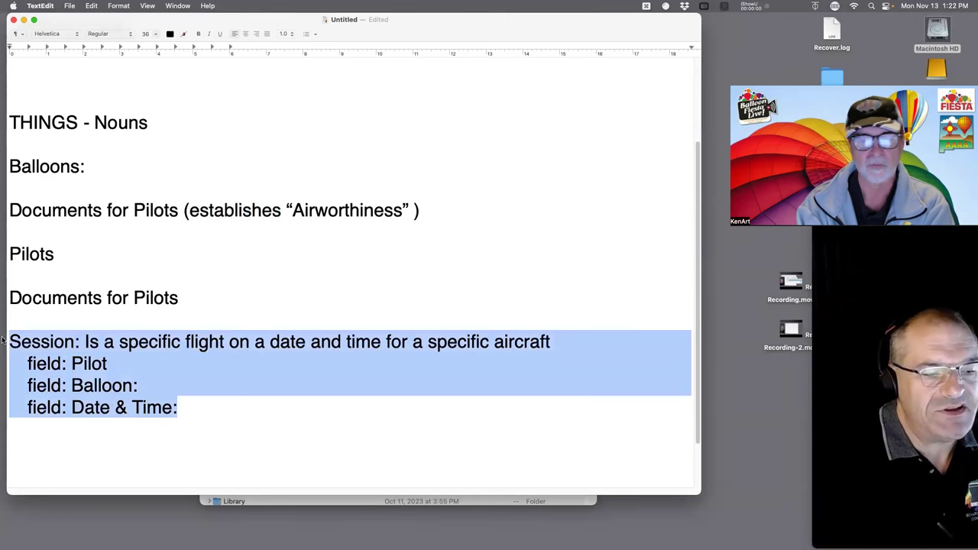
mouse_move(3, 341)
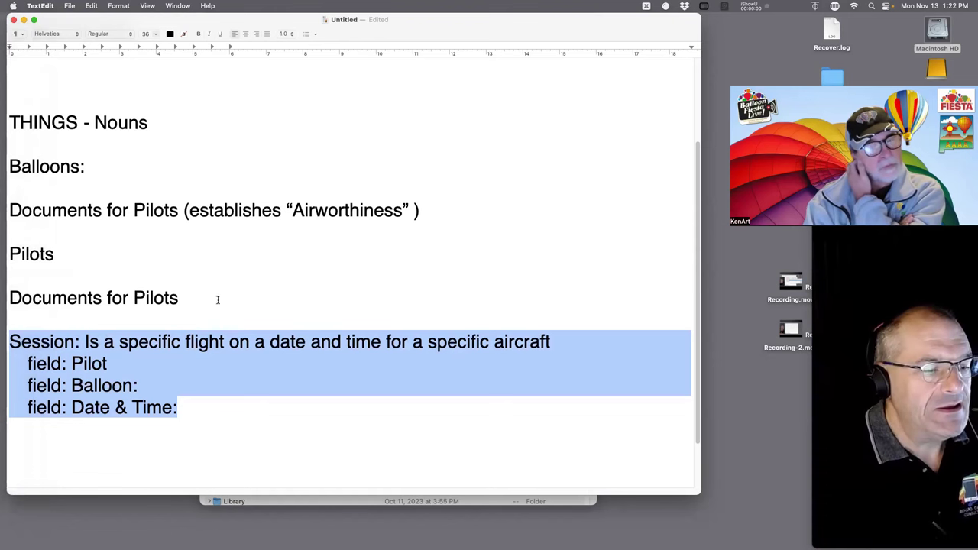
drag(225, 293, 3, 292)
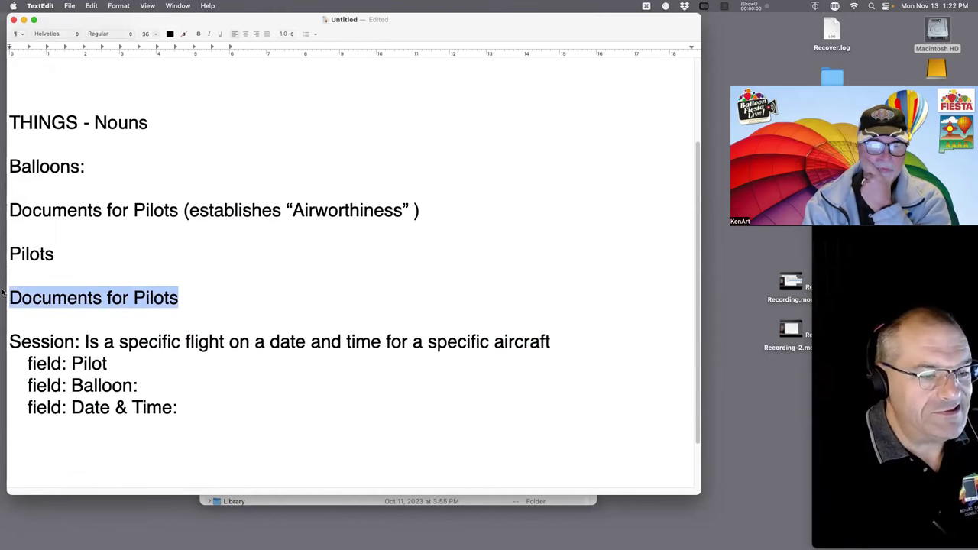
drag(109, 255, 5, 247)
drag(100, 166, 6, 169)
drag(438, 209, 7, 172)
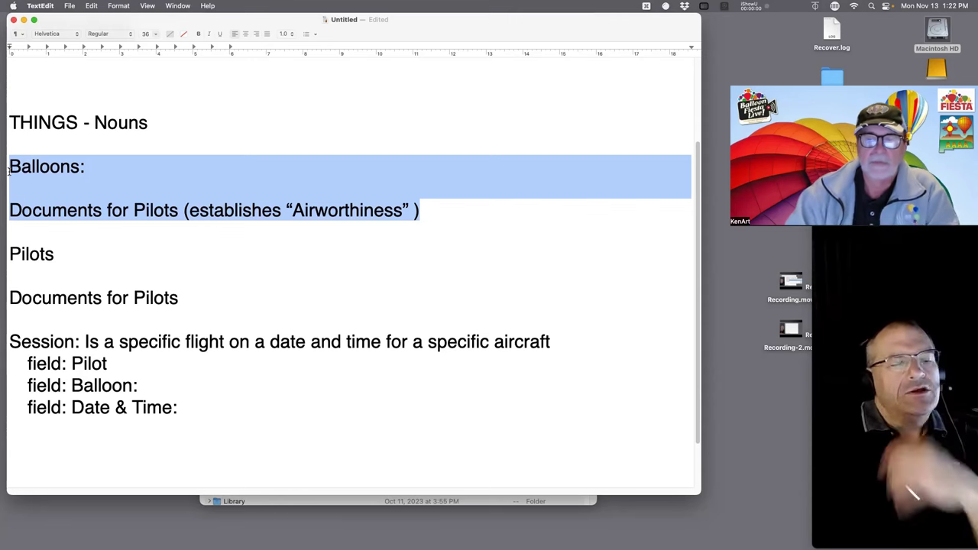
drag(211, 297, 6, 298)
Step: Add an indented line "Field: Pilot License Front" directly under the Pilots heading
click(84, 249)
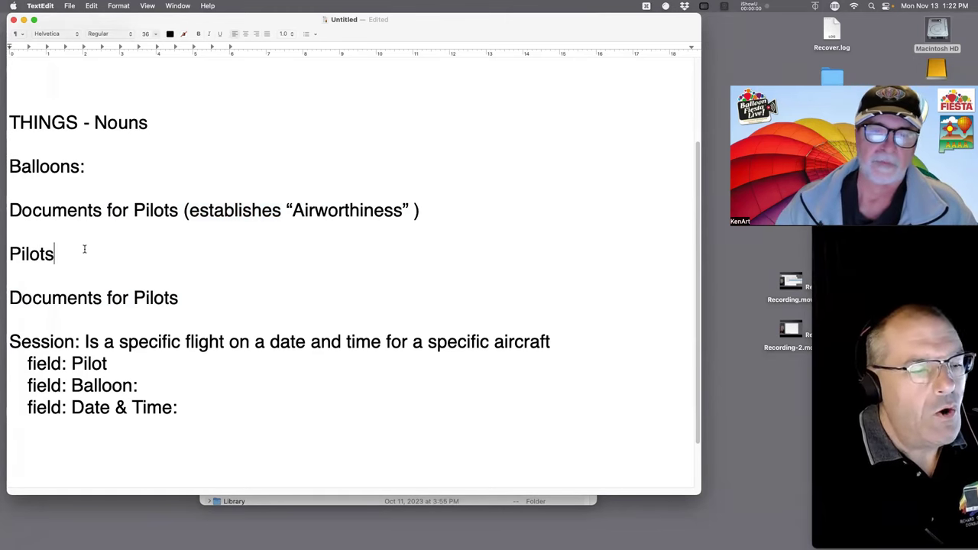
key(Return)
key(Tab)
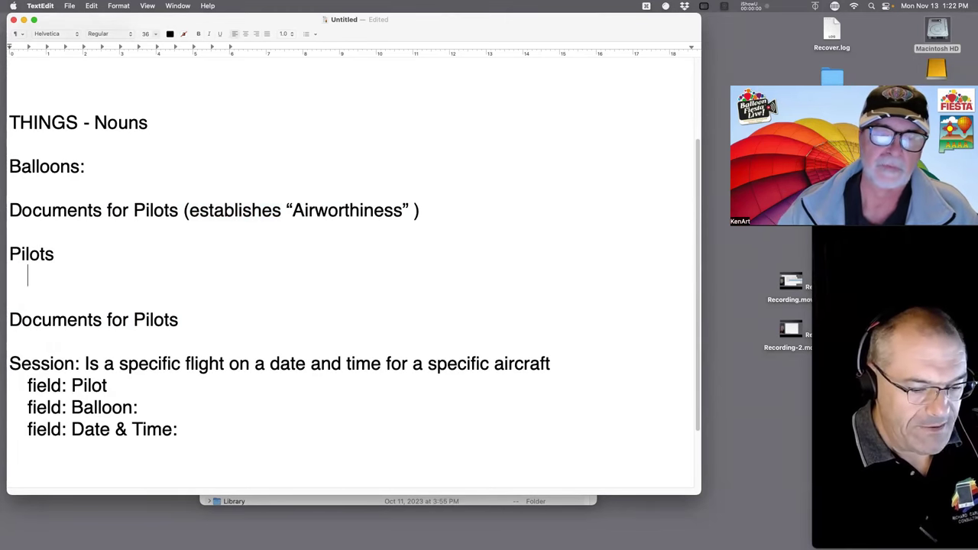
text(Field:  )
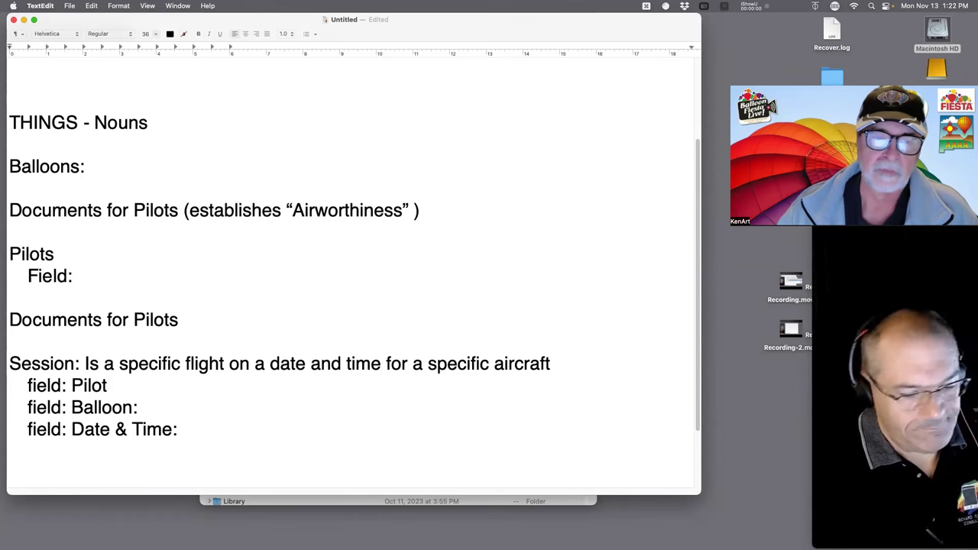
text(Pilot Li)
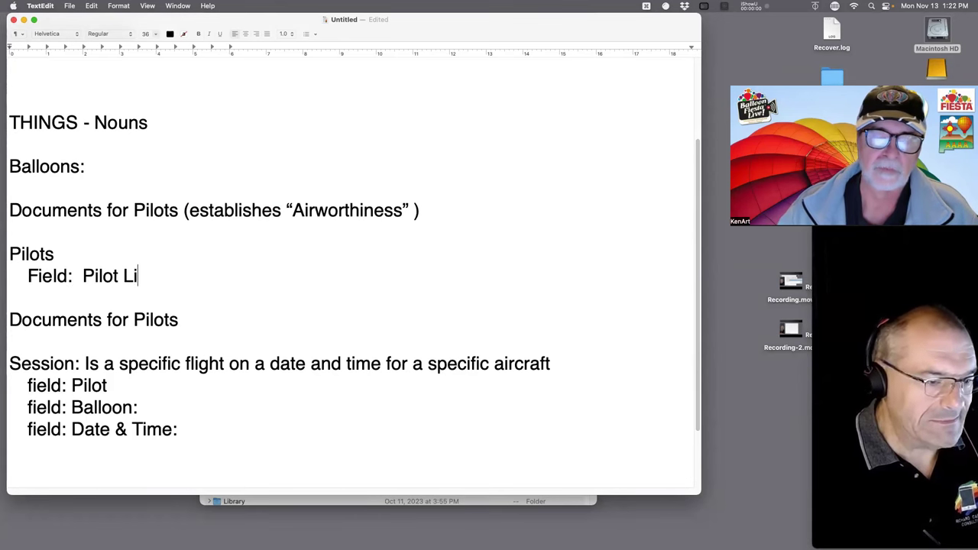
text(cense Front)
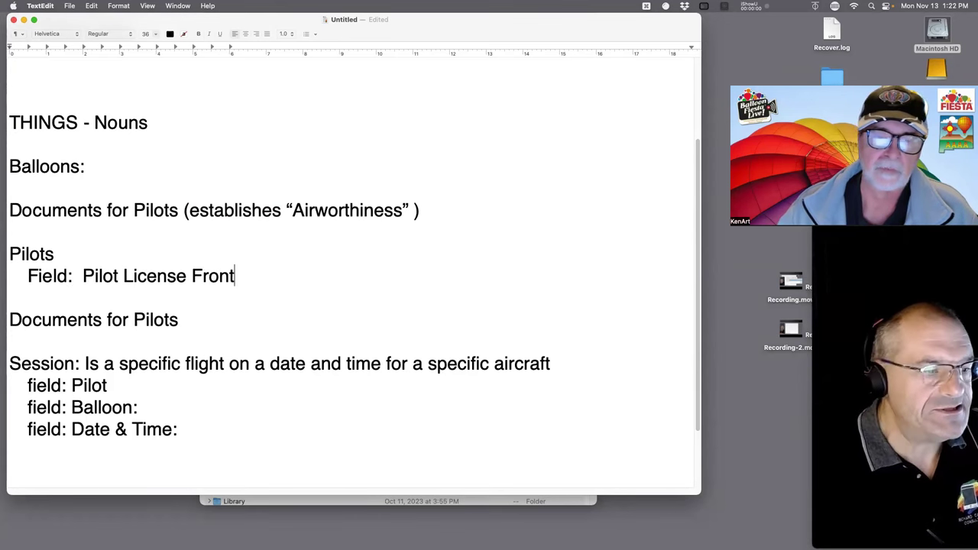
Step: Duplicate the "Pilot License Front" field line below itself and change the copy to "Pilot License Back"
drag(235, 276, 4, 277)
key(super+c)
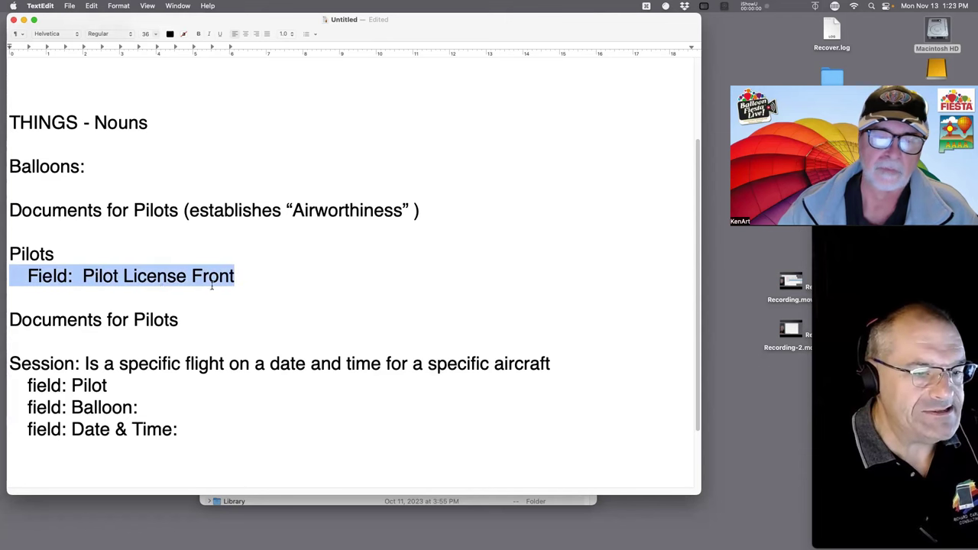
click(280, 282)
key(Return)
key(super+v)
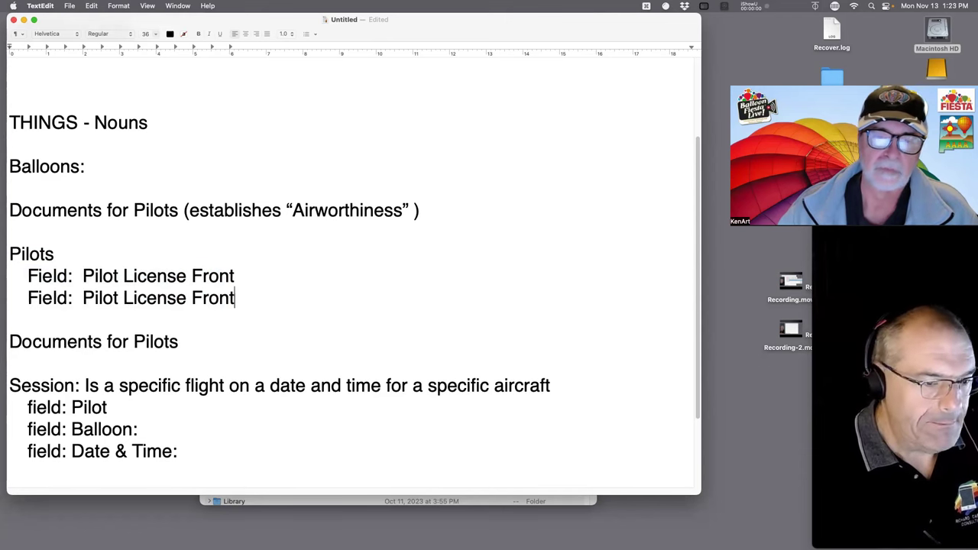
double_click(213, 298)
text(Back)
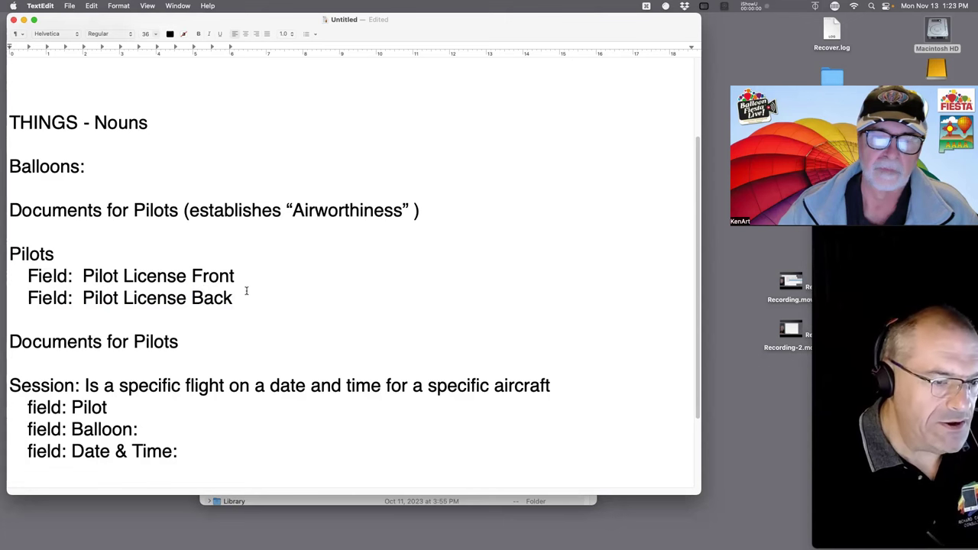
Step: Add two more field lines under Pilots from the copied line, reading "Pilot Photo" and "Flight Review"
key(Return)
key(super+v)
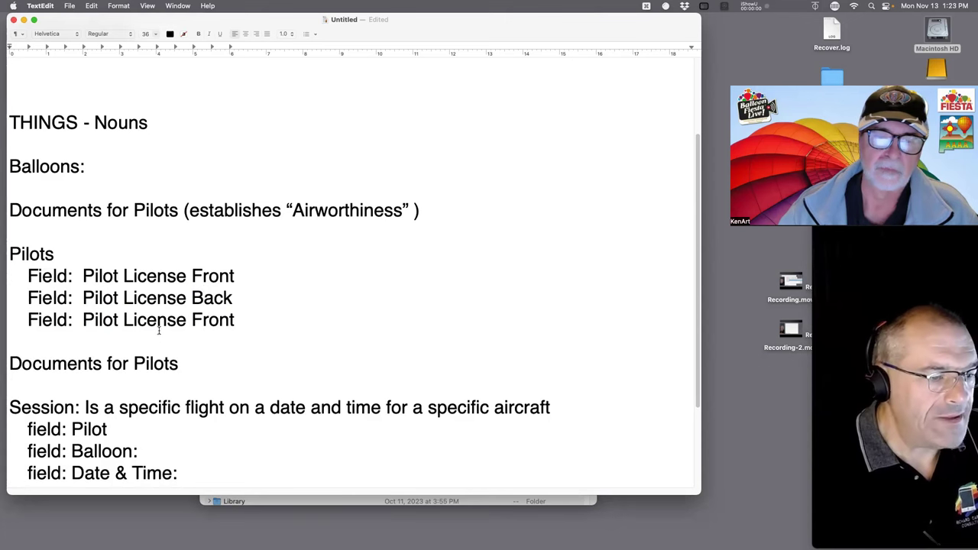
drag(120, 321, 240, 319)
text(Photo)
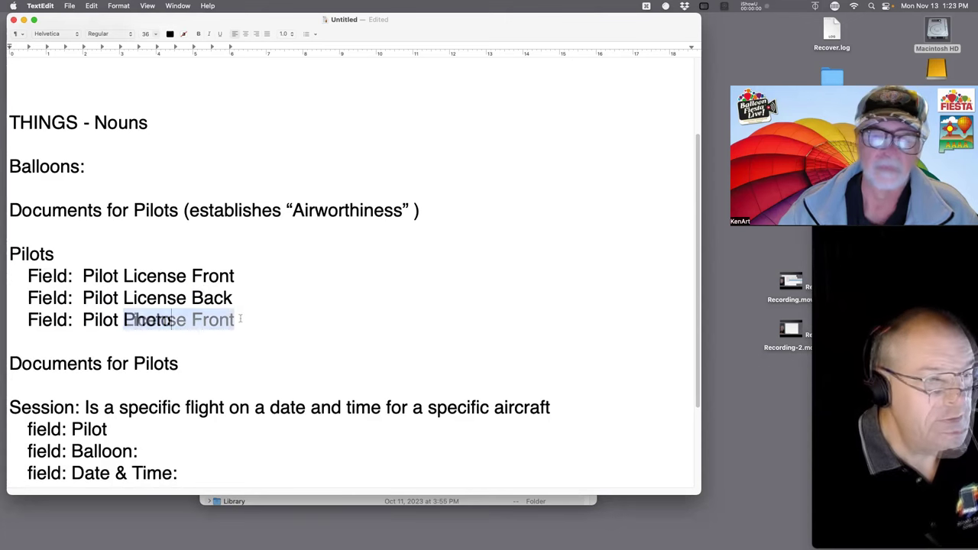
key(Return)
key(super+v)
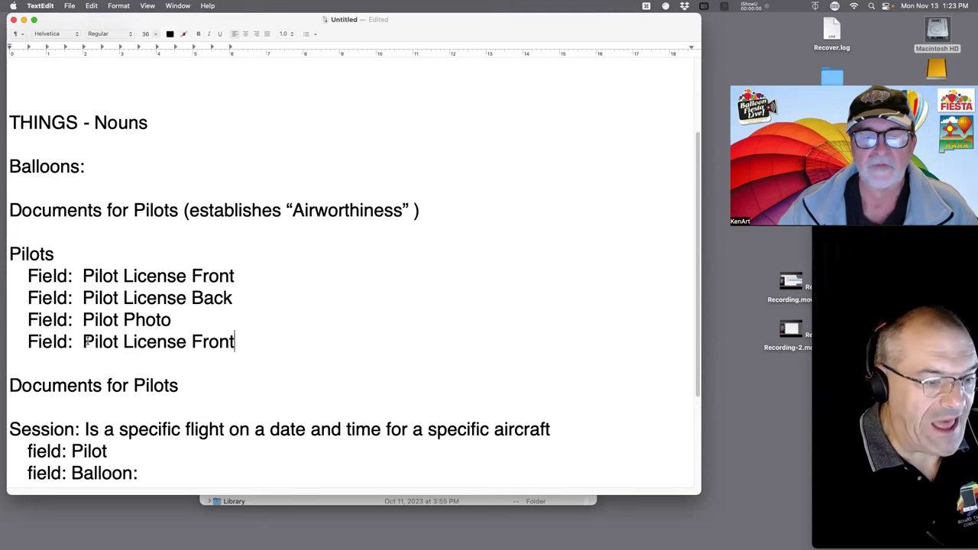
drag(83, 342, 255, 344)
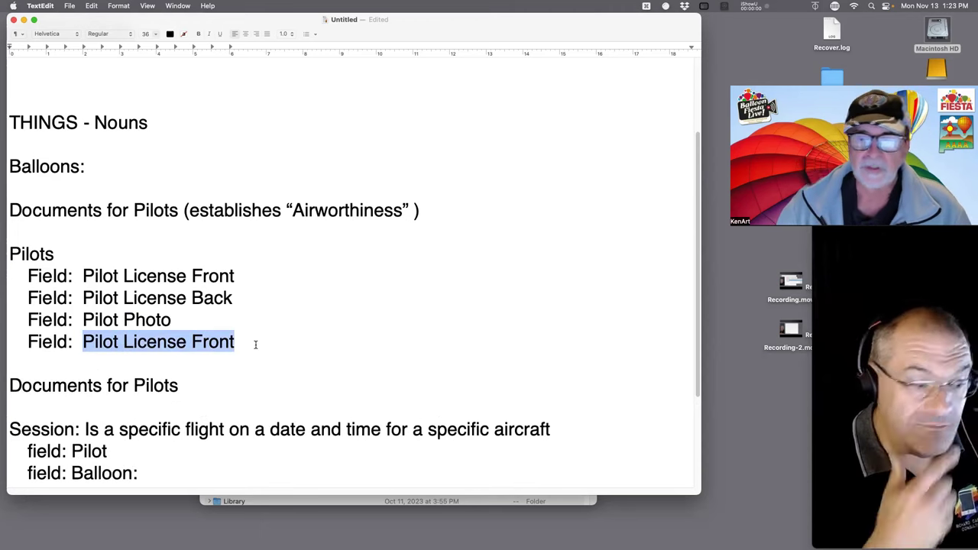
text(Flight Review)
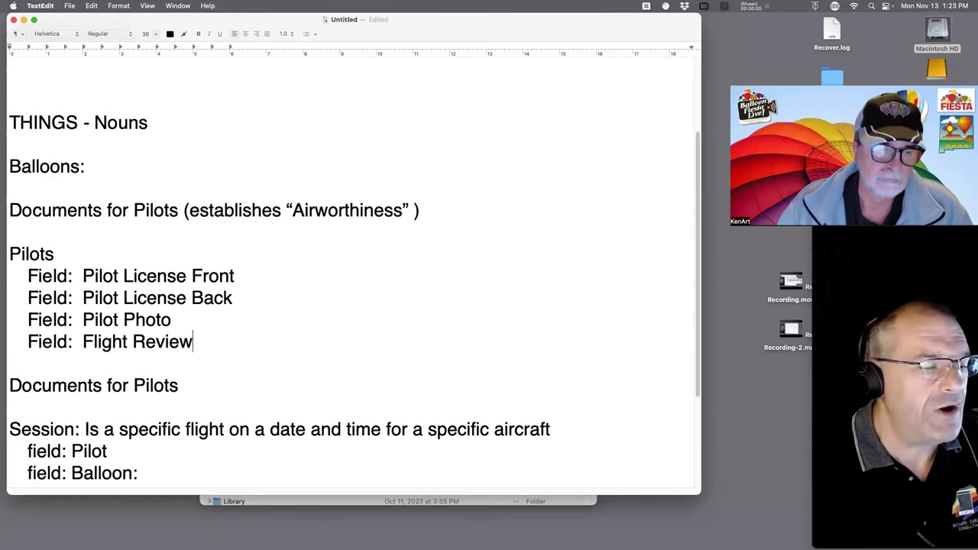
Step: Add a field line below Flight Review reading "Medical Certified (Passed a Physical Exam in last Year)"
key(Return)
key(super+v)
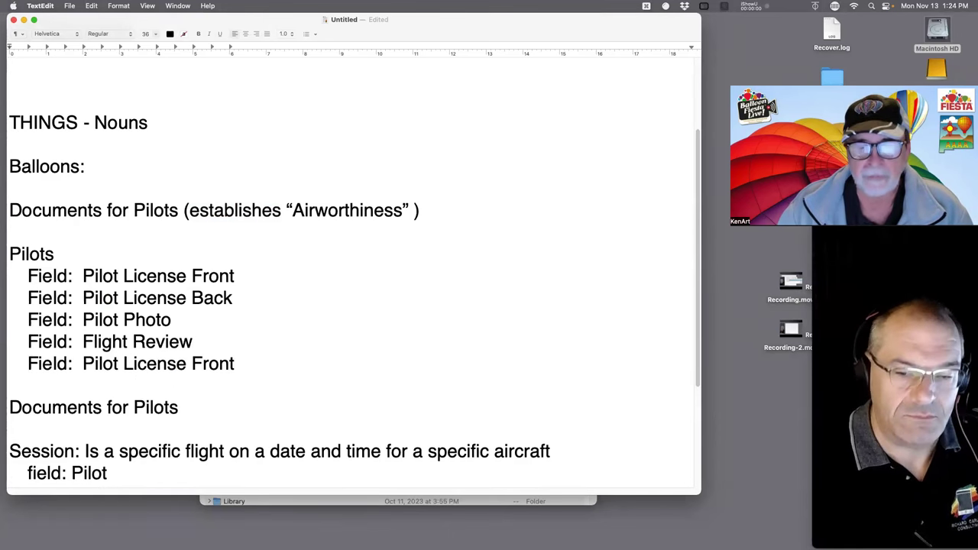
drag(236, 365, 78, 366)
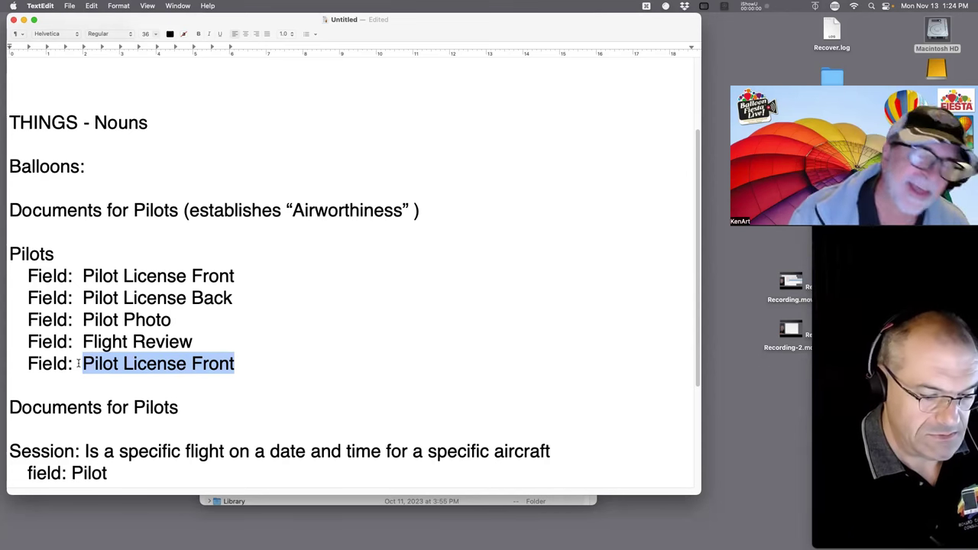
text(Medical )
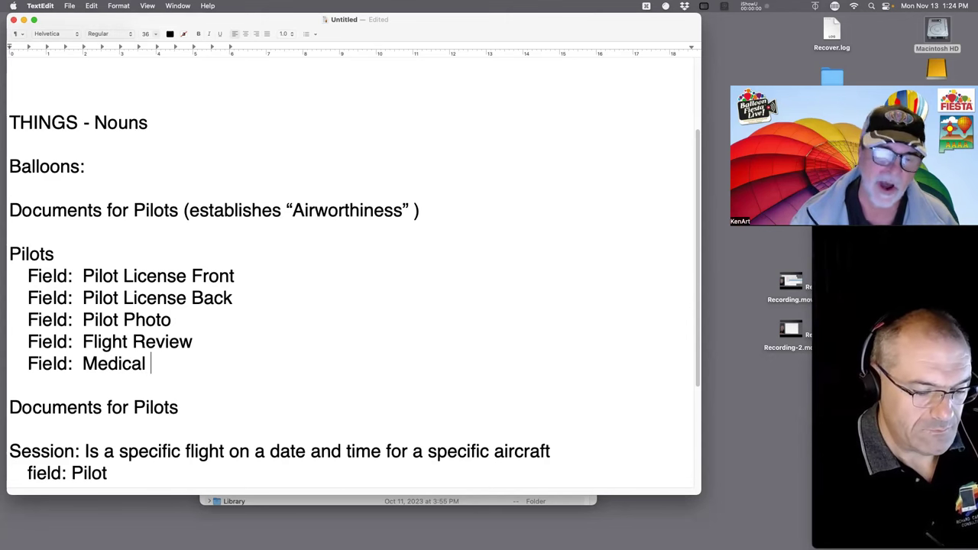
text(Certified (Passed a Physical Exam inlets )
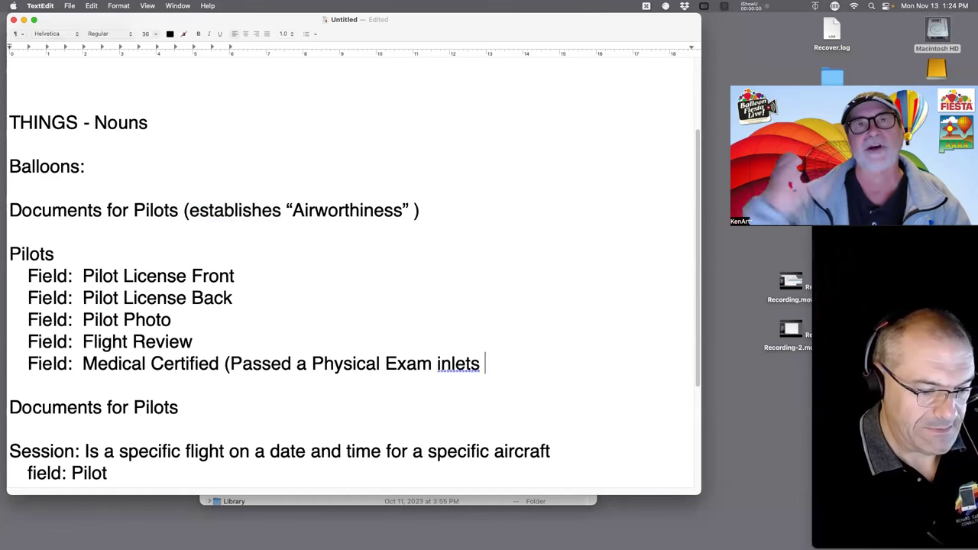
text(Year))
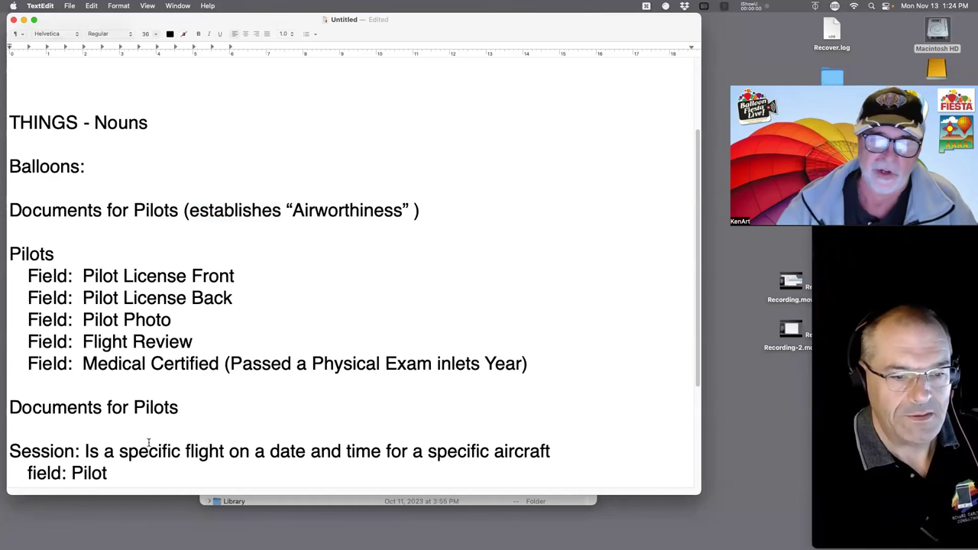
click(450, 364)
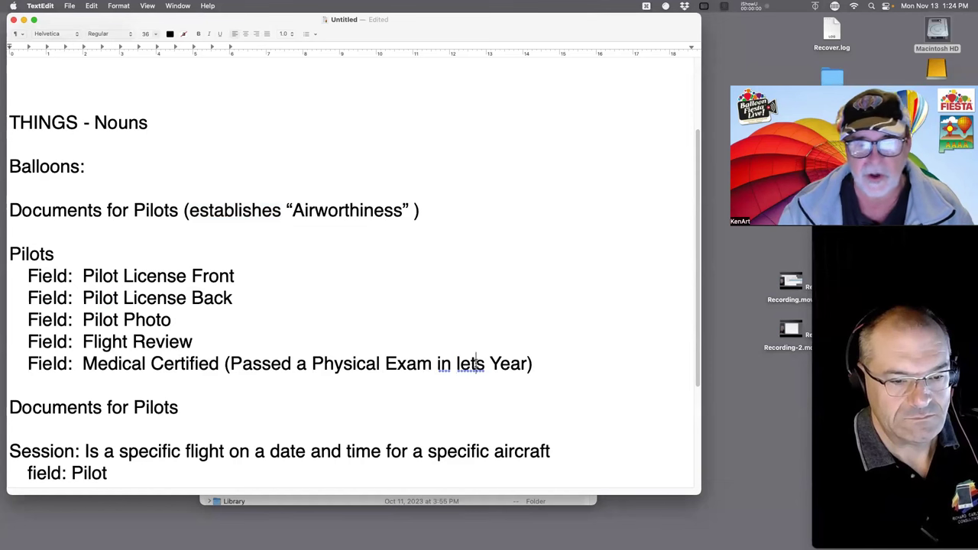
double_click(475, 364)
text(last)
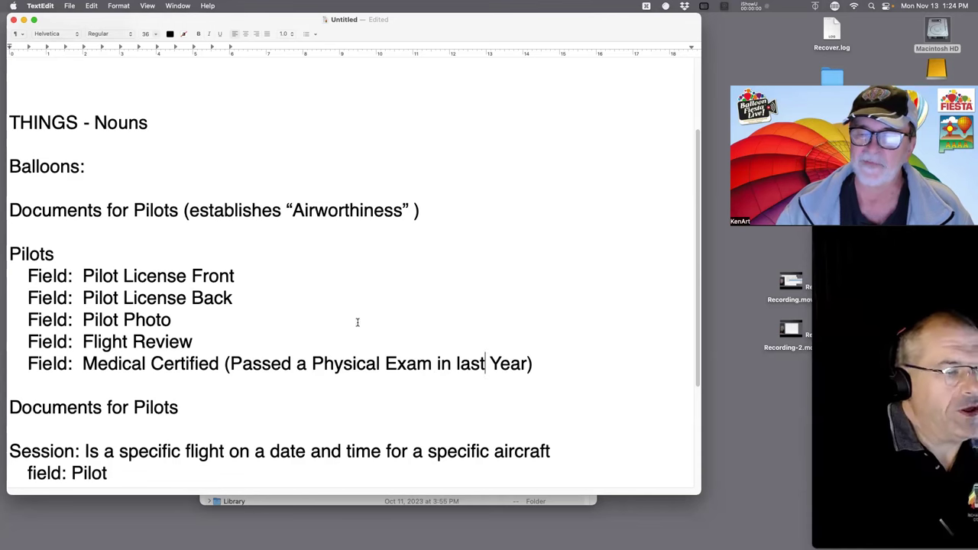
Step: Add the indented note "(one record is a single Document)" under the "Documents for Pilots" entry above Session
scroll(330, 336, down, 1)
scroll(331, 336, down, 2)
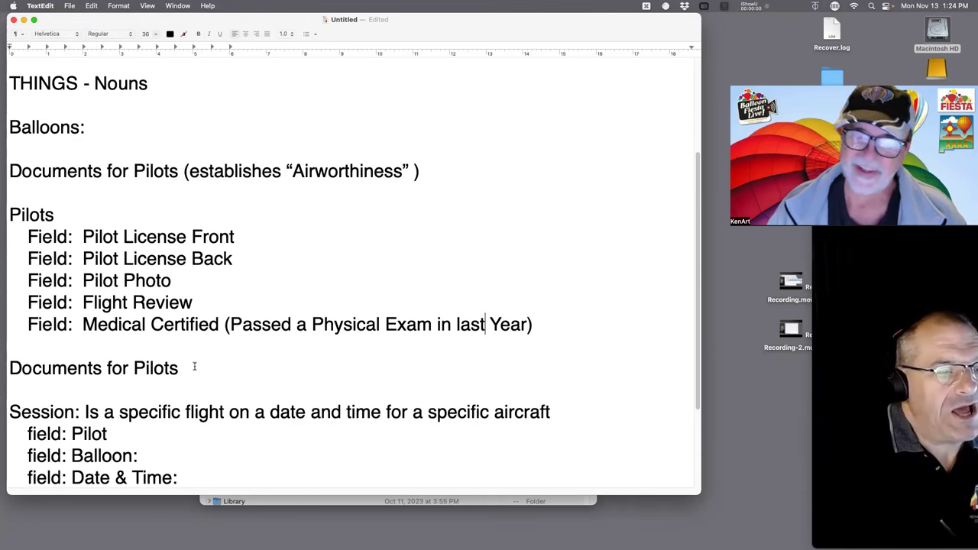
drag(589, 339, 2, 240)
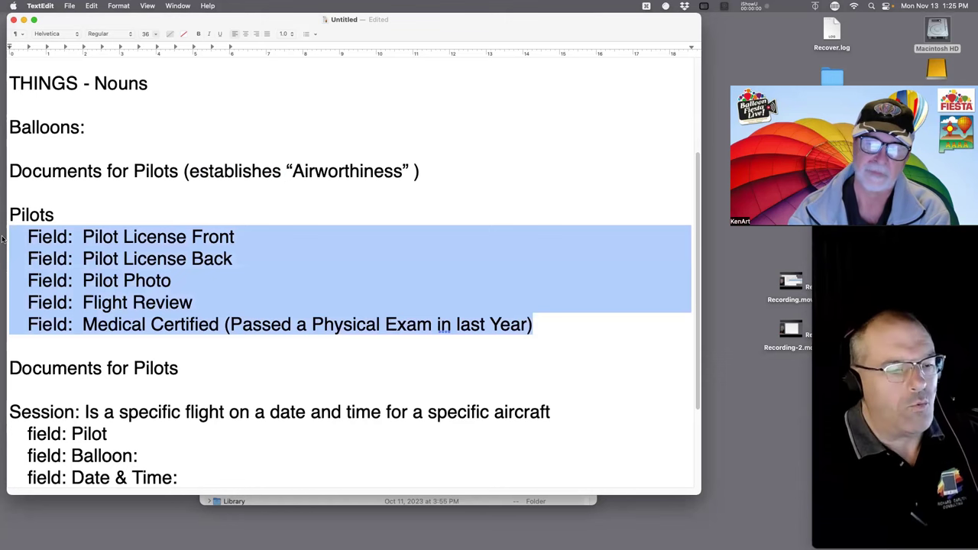
click(202, 361)
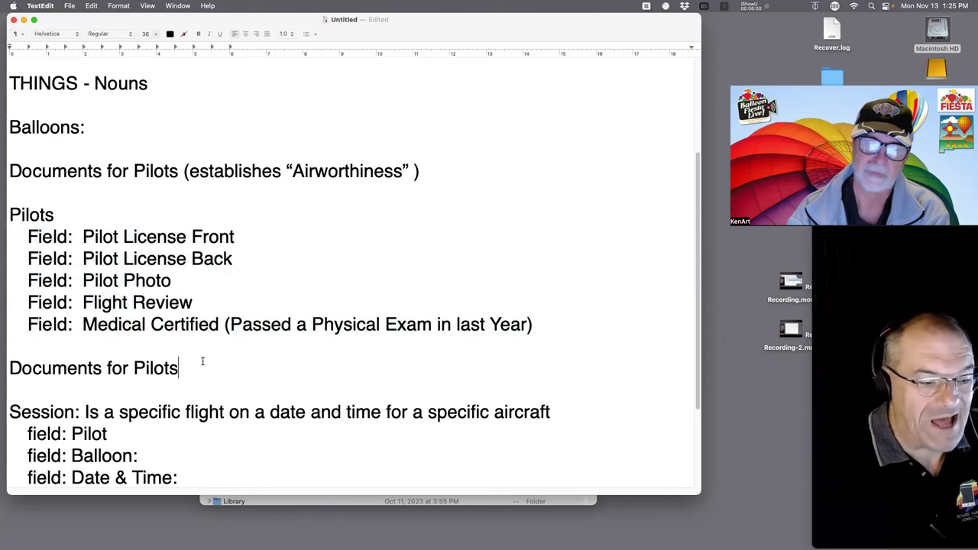
key(Return)
key(Tab)
text((o)
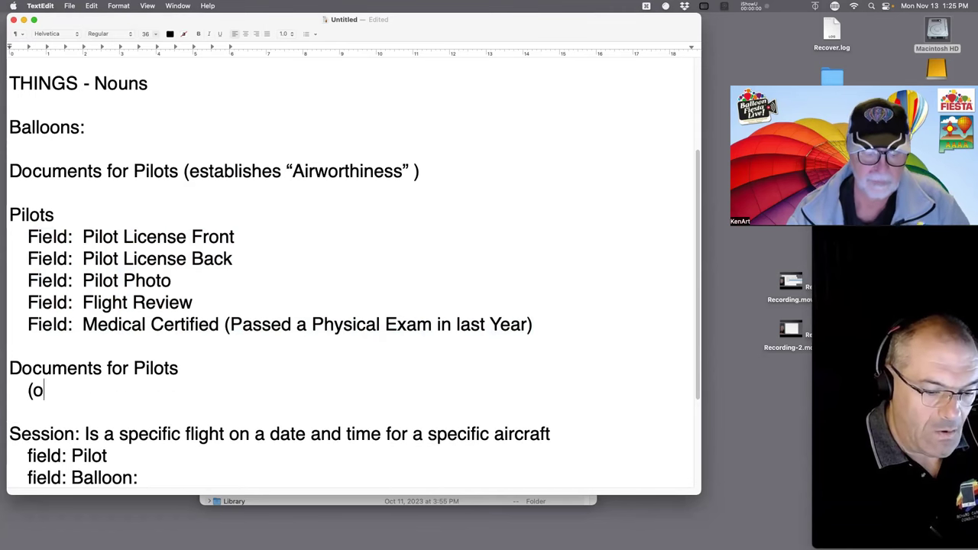
text(ne record is a si)
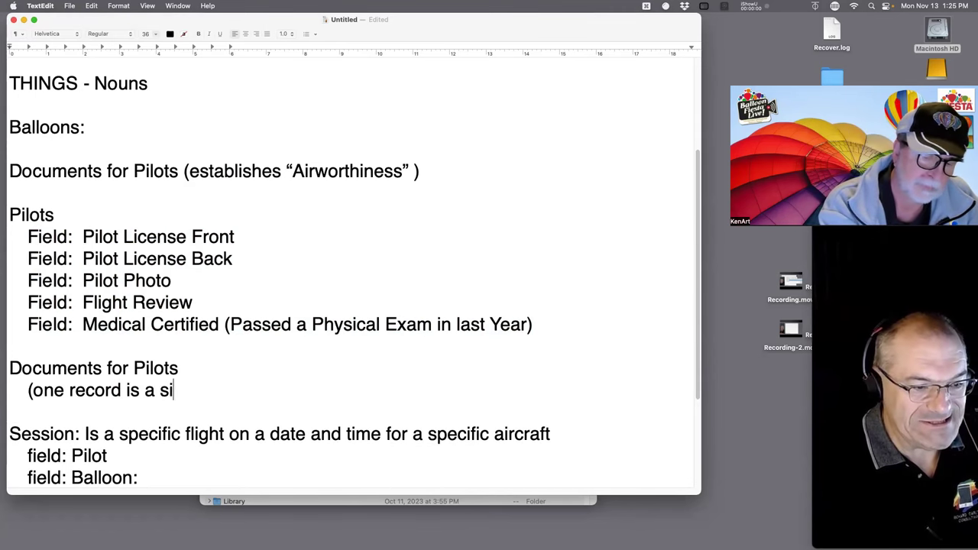
text(ngle Document))
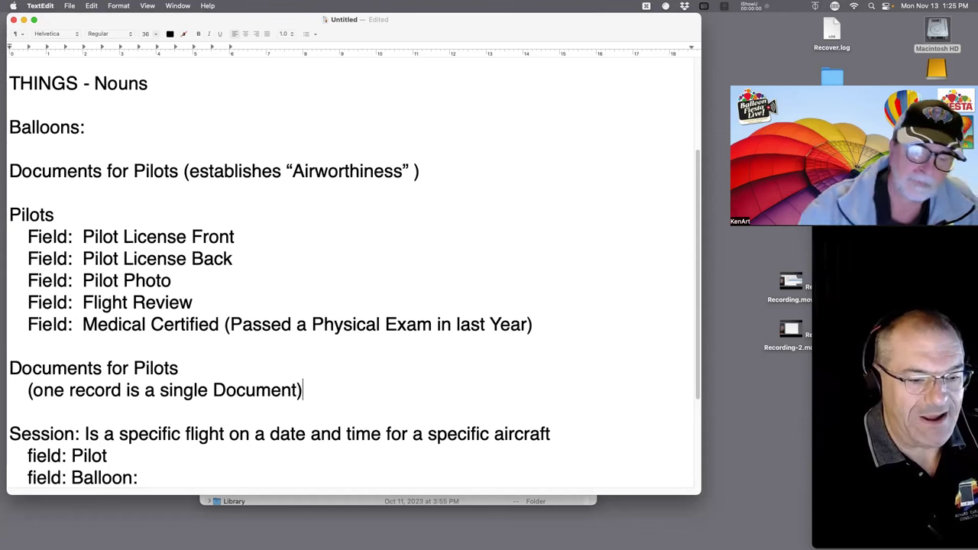
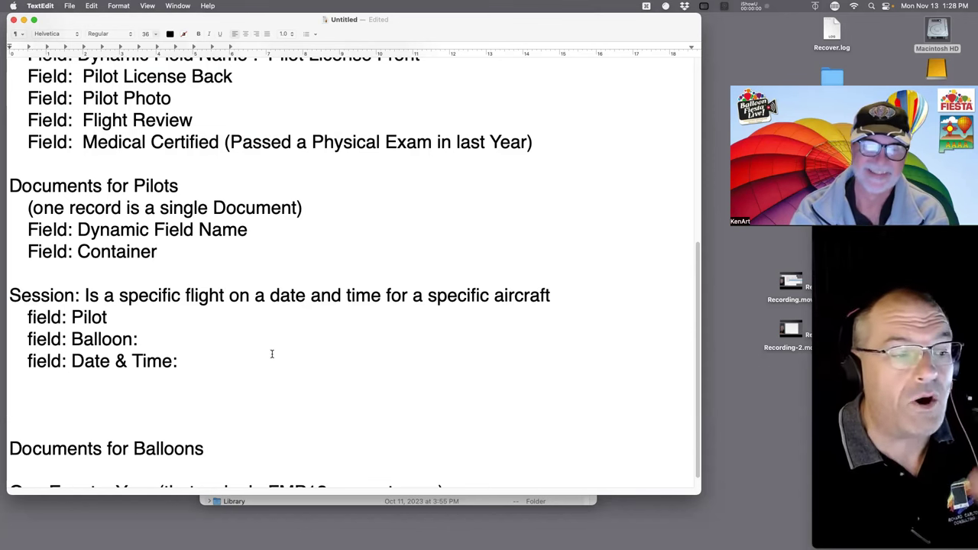
Step: Review the field list under Pilots against the fields of the "Documents for Pilots" entry above Session
drag(201, 251, 3, 194)
click(204, 258)
scroll(205, 260, up, 5)
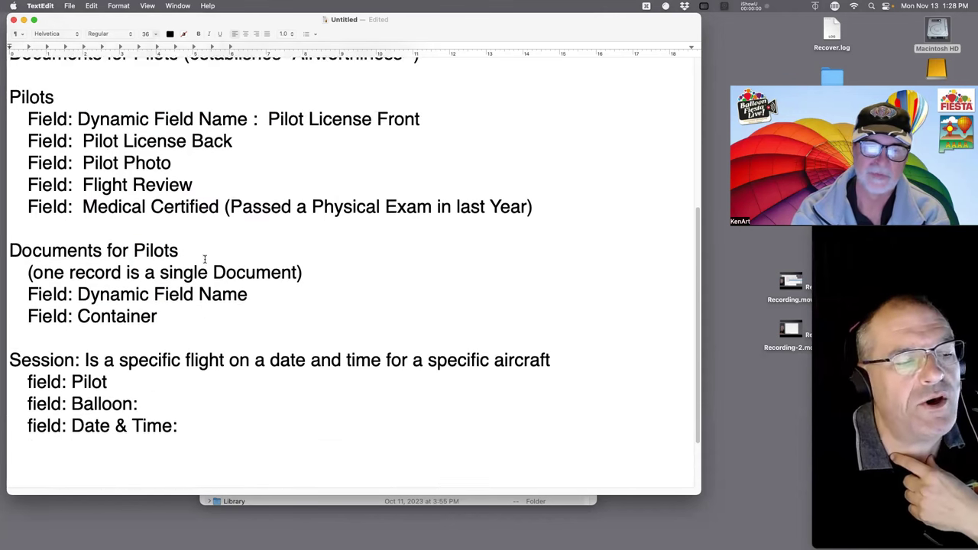
scroll(206, 262, up, 2)
drag(189, 405, 3, 326)
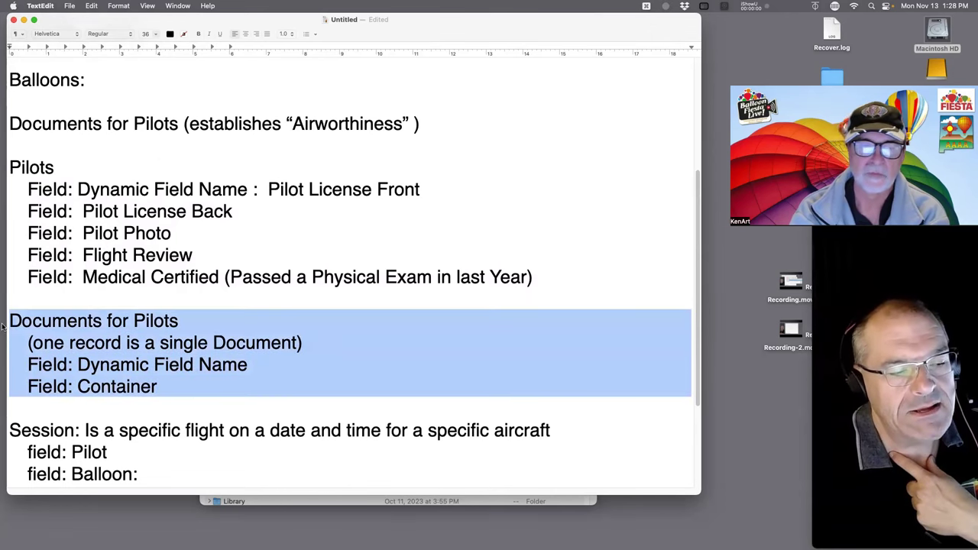
click(188, 252)
drag(572, 274, 11, 188)
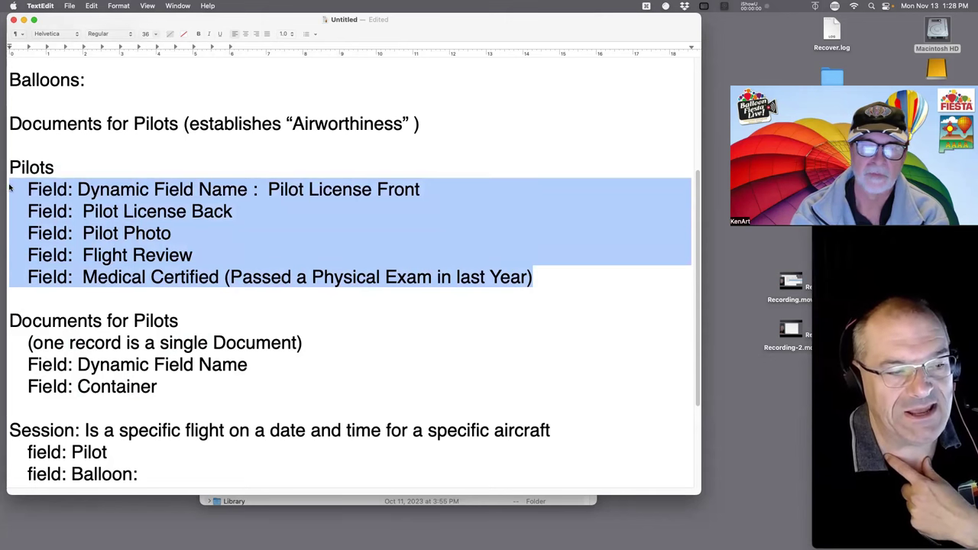
drag(171, 233, 83, 233)
drag(245, 260, 83, 255)
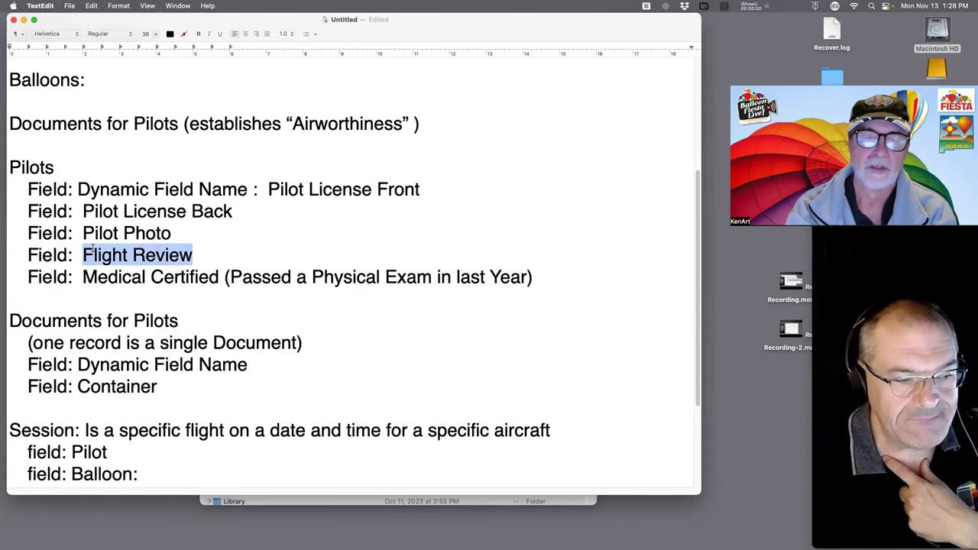
drag(580, 271, 120, 170)
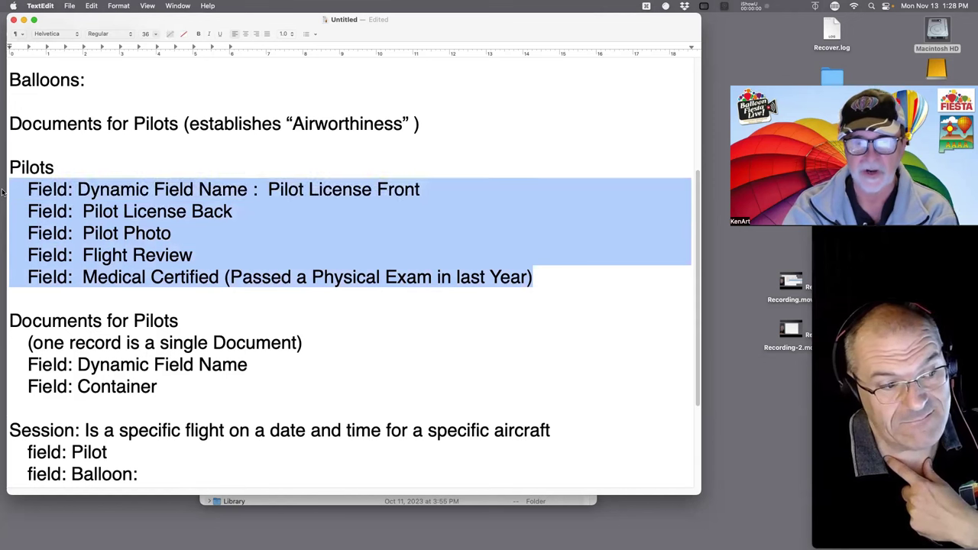
Step: Review the field names listed under Pilots, from Pilot License Front through Medical Certified
click(127, 169)
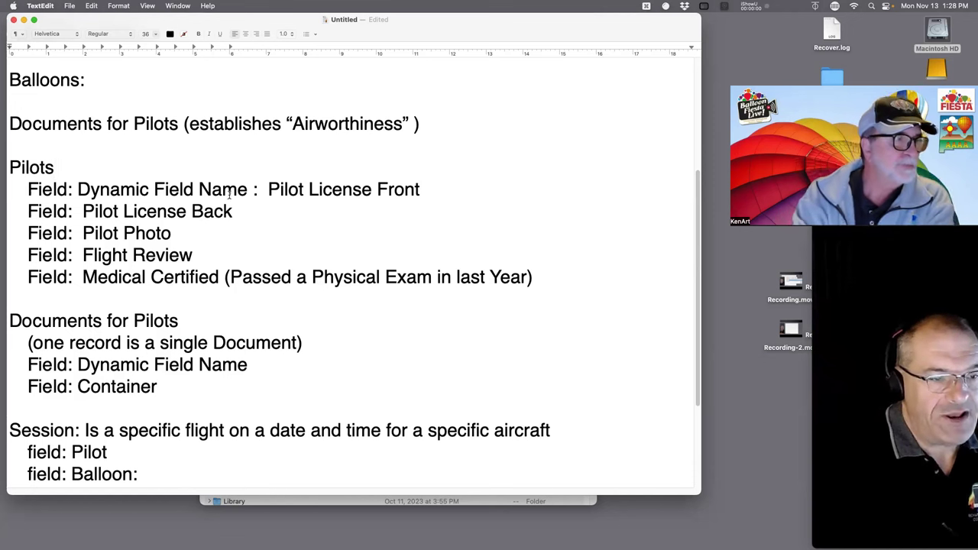
drag(438, 187, 269, 185)
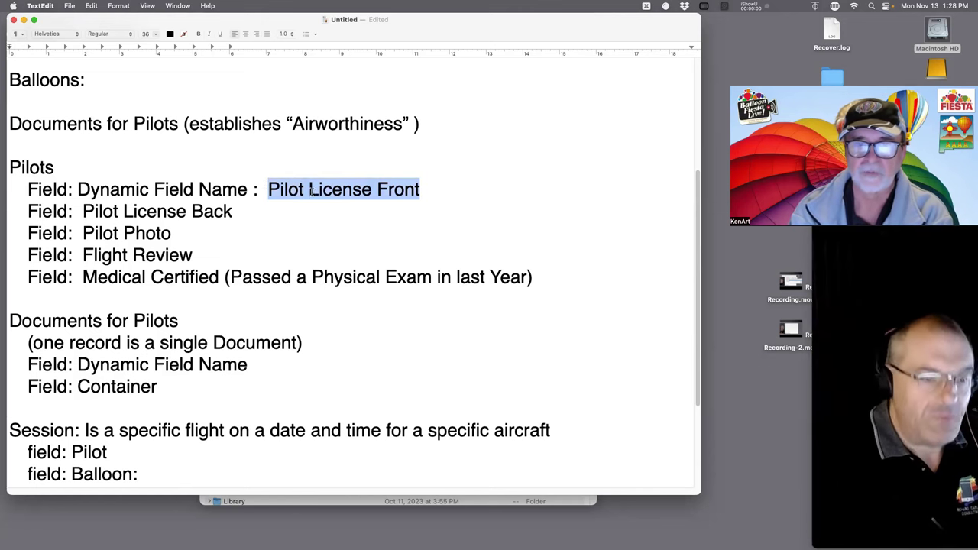
drag(257, 214, 90, 211)
drag(193, 231, 105, 222)
drag(196, 254, 131, 255)
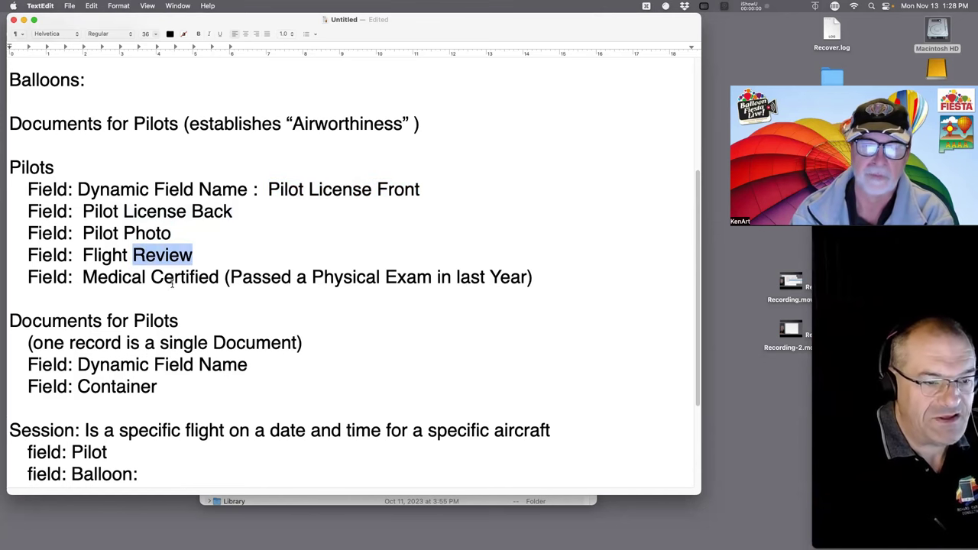
drag(221, 276, 251, 185)
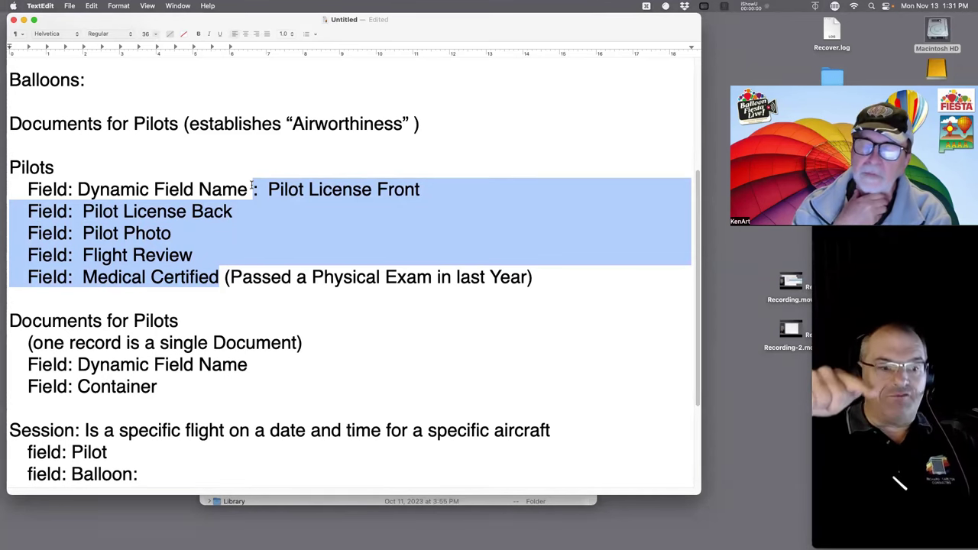
click(385, 212)
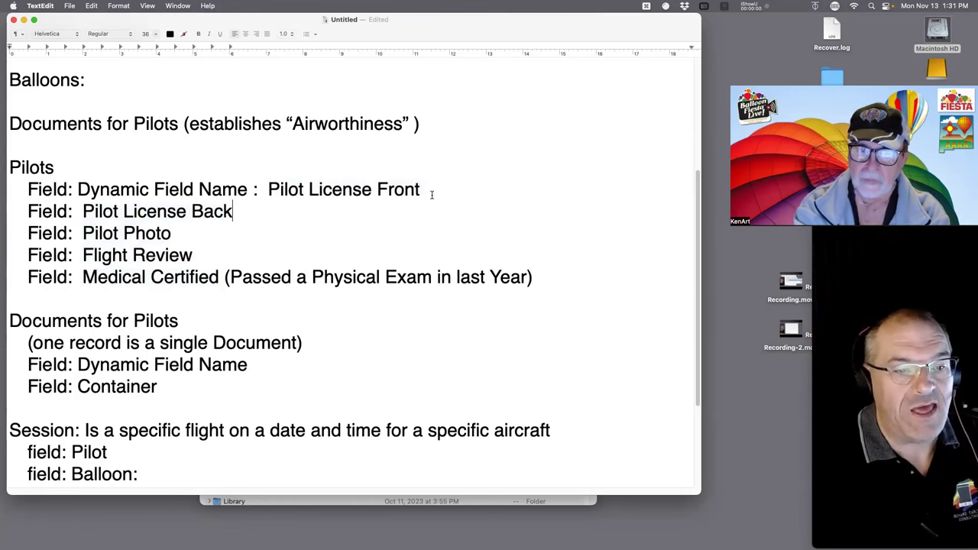
drag(429, 192, 107, 275)
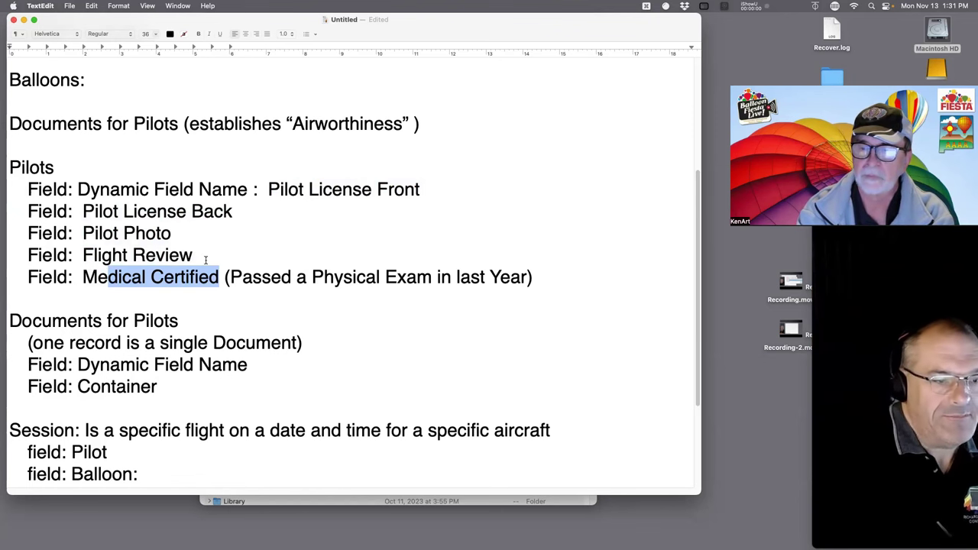
drag(205, 260, 83, 256)
drag(223, 277, 83, 257)
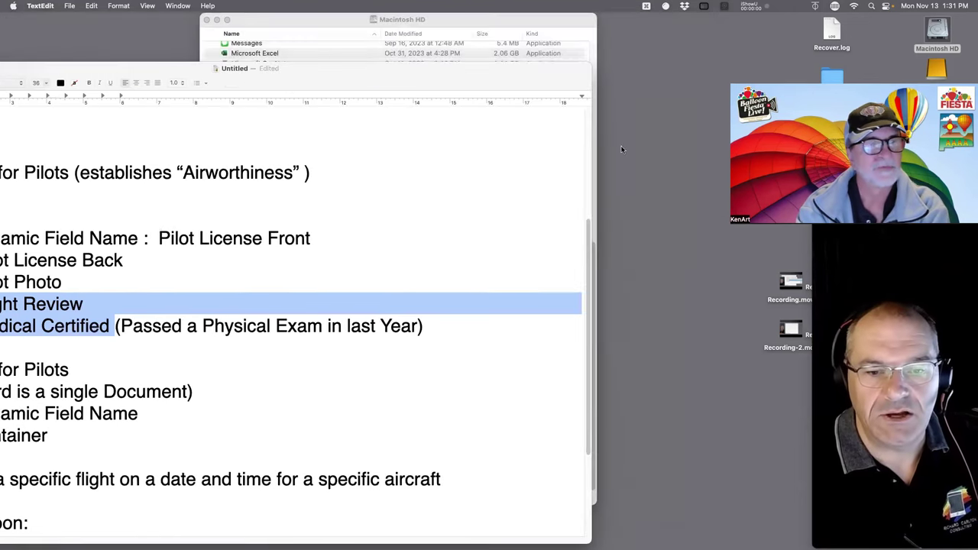
Step: Switch to FileMaker Pro by opening the desktop file Football Demo.fmp12 in its hosted version
click(372, 56)
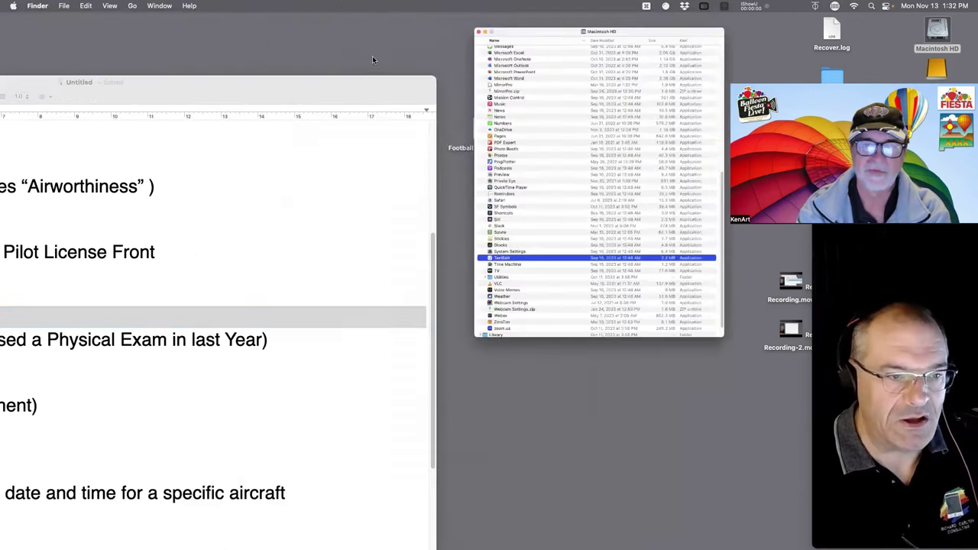
click(373, 89)
drag(480, 128, 753, 21)
drag(431, 55, 647, 25)
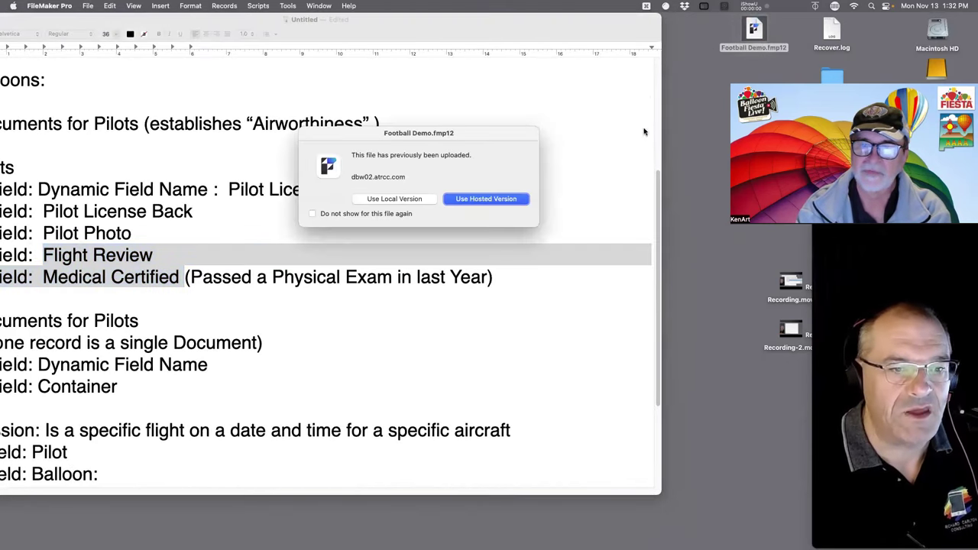
click(488, 198)
drag(609, 97, 383, 51)
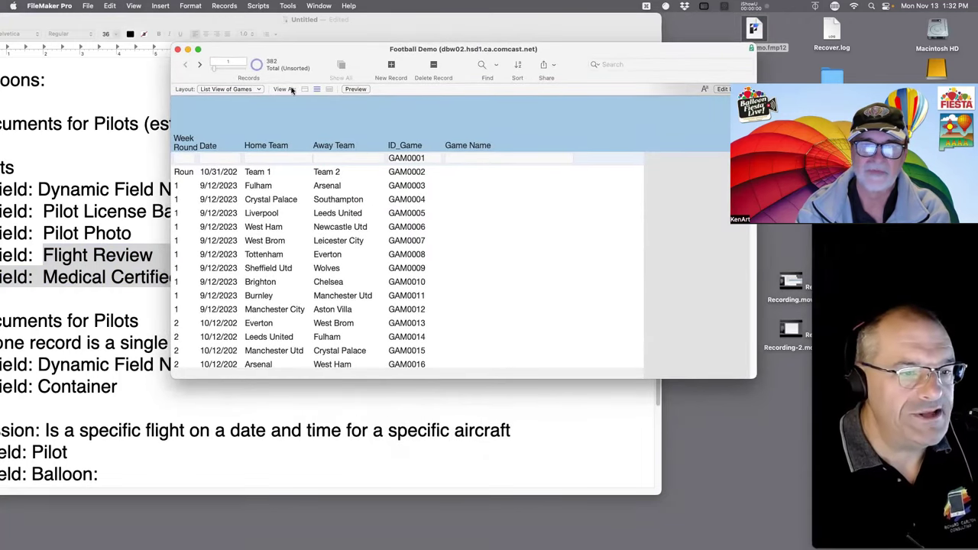
Step: Switch to the HotDog Concession Staffing layout and examine the choices offered for HotDog Concession for Game
click(220, 90)
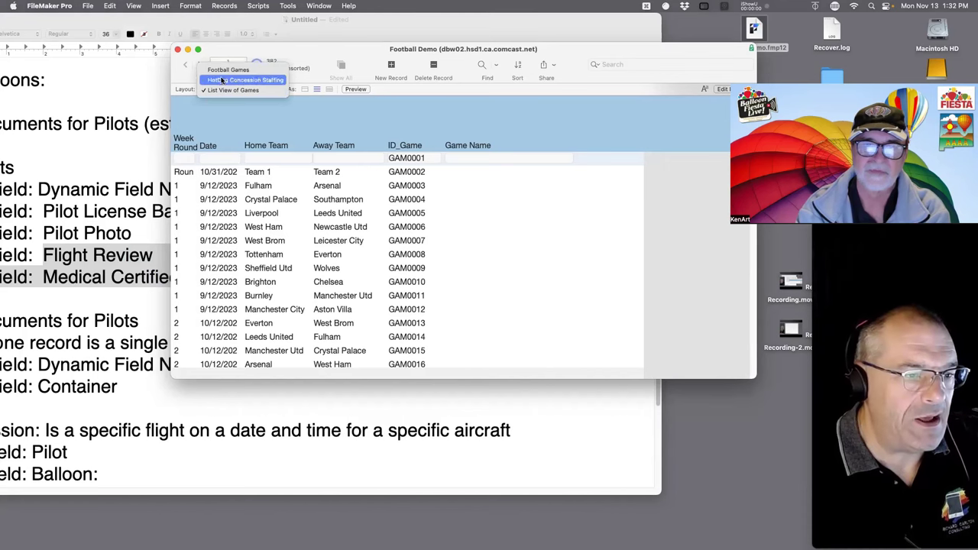
click(252, 122)
click(399, 206)
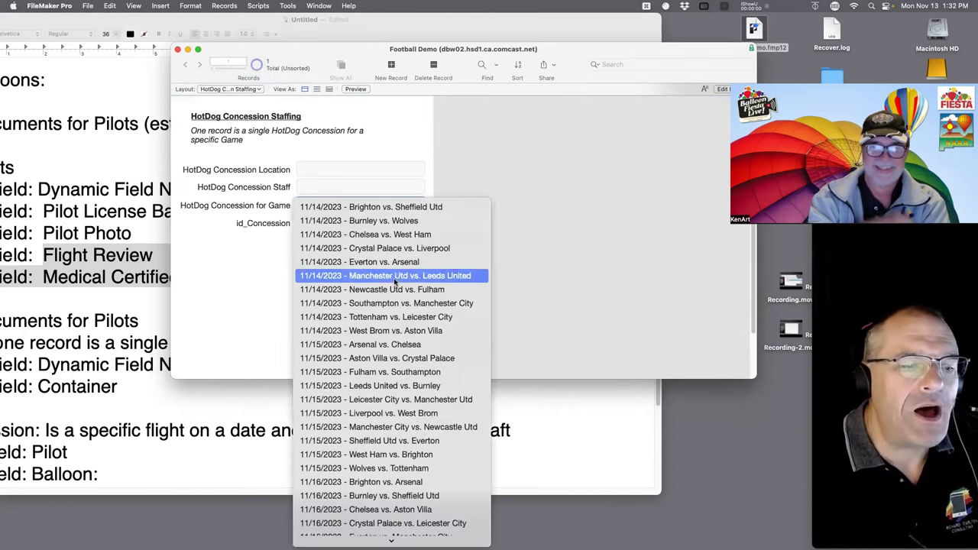
click(520, 239)
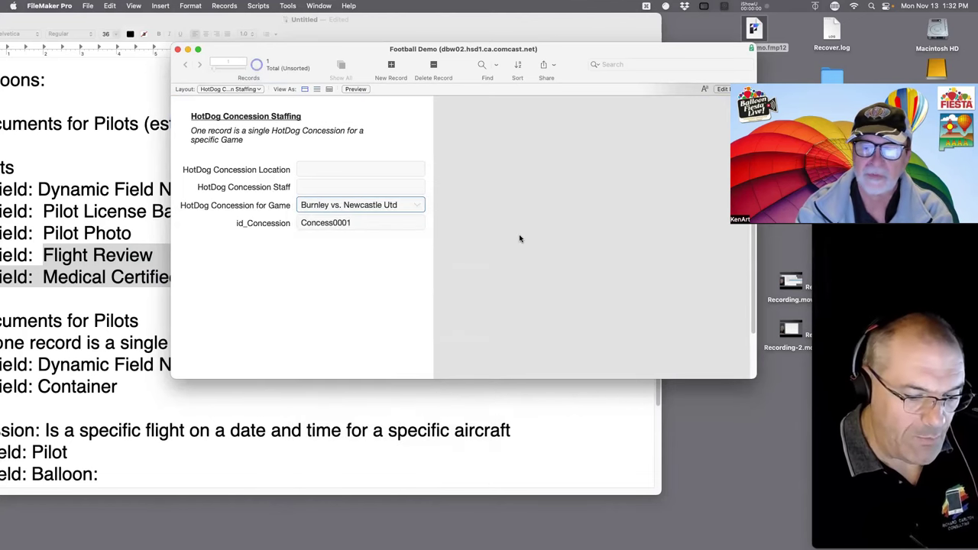
Step: Create a text field named "pilot Document" in the HotDog Concession Staffing table and save the database definition
key(super+shift+d)
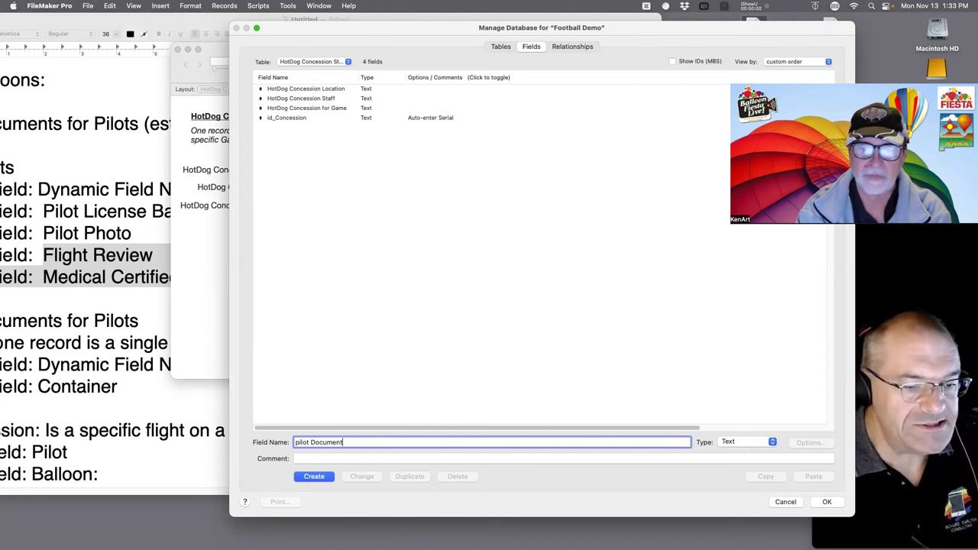
click(314, 476)
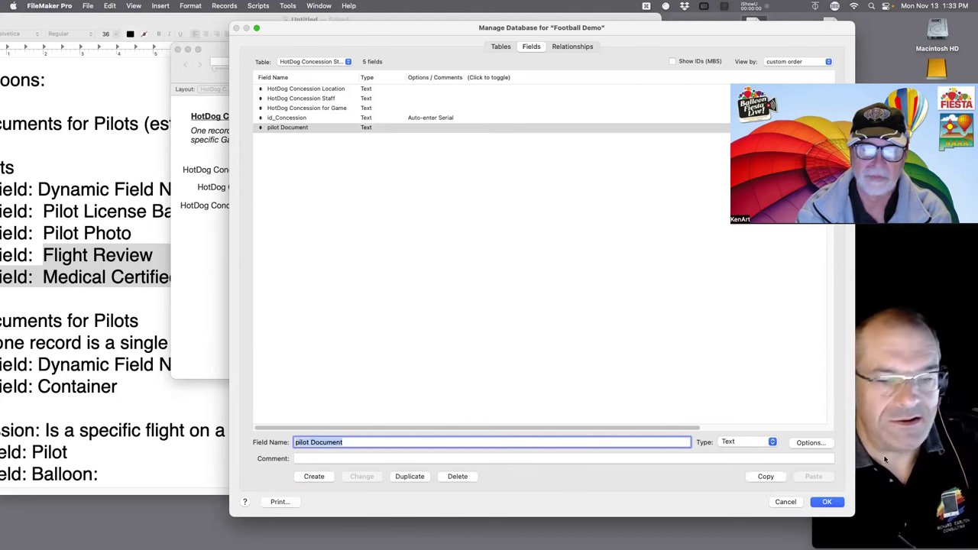
click(817, 507)
Step: Enter random sample text in the pilot Document field, replace it with "piloot" and commit the record
click(249, 241)
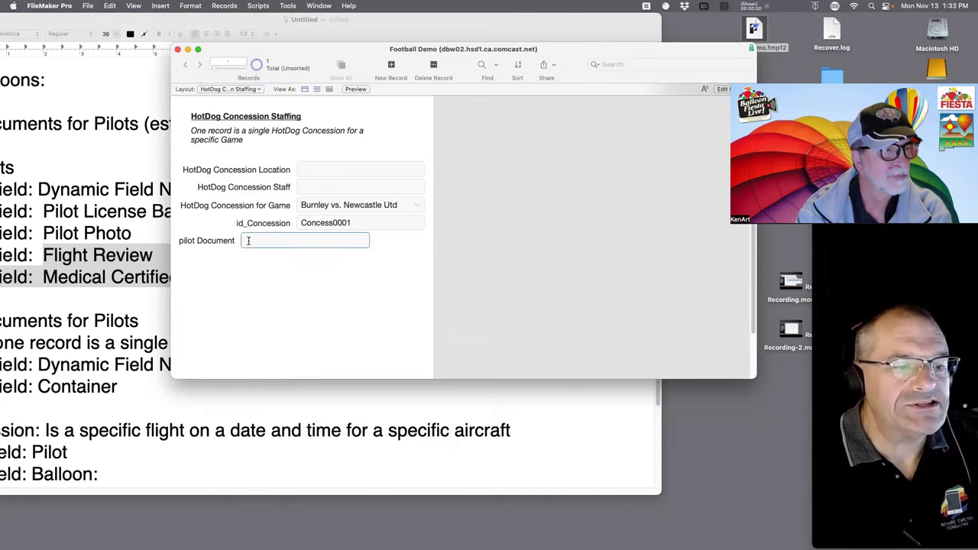
text(udsiusdfkfsdkghjdsfs)
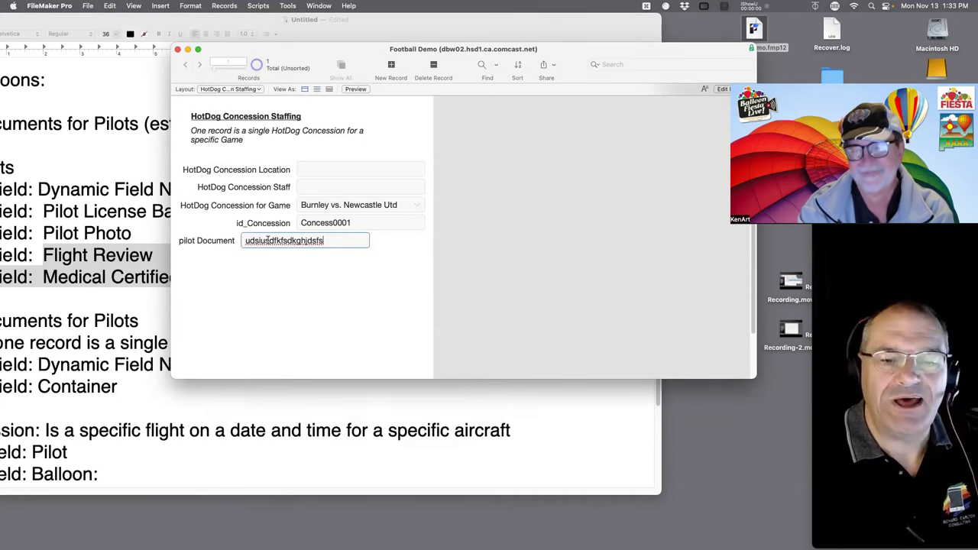
key(super+a)
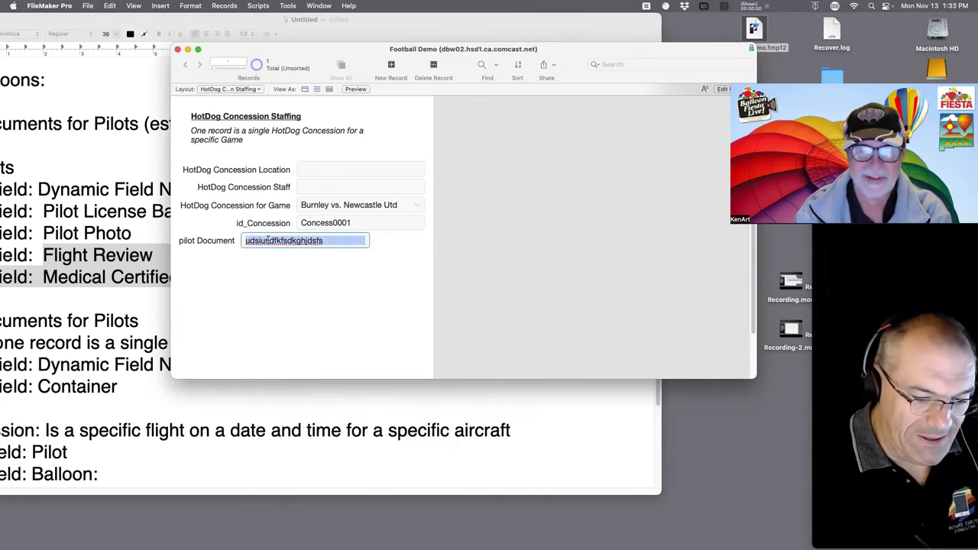
text(piloot)
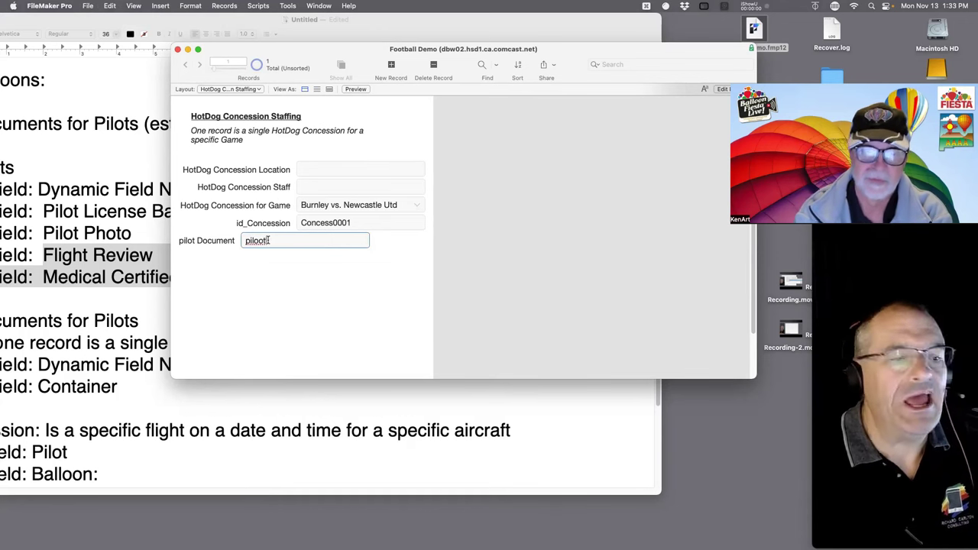
click(279, 283)
Step: Edit the layout and change the pilot Document field's control style to Pop-up Menu
key(super+l)
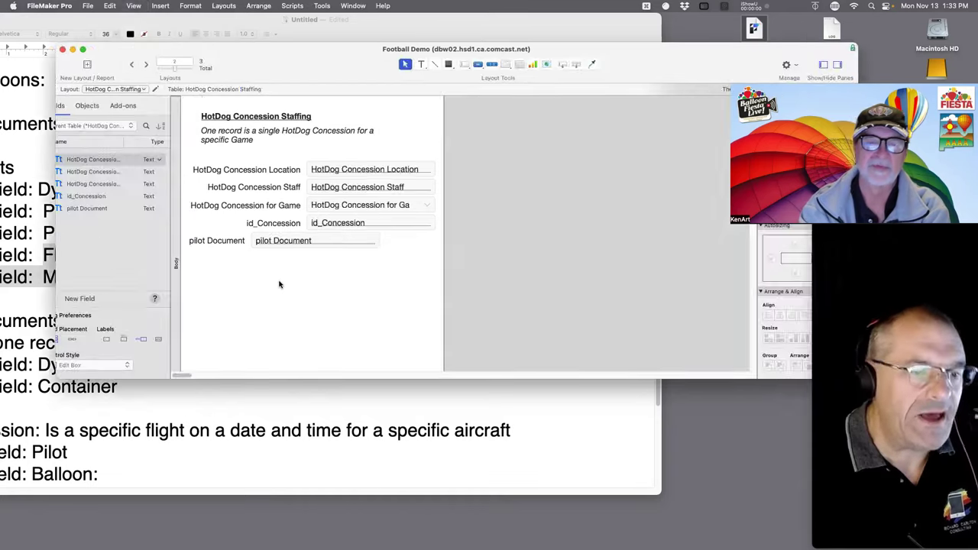
click(291, 243)
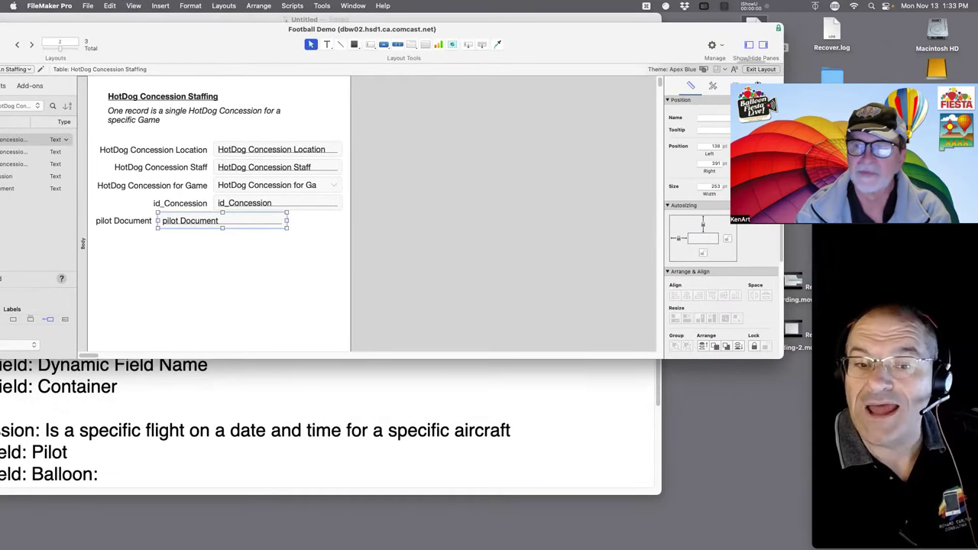
click(756, 84)
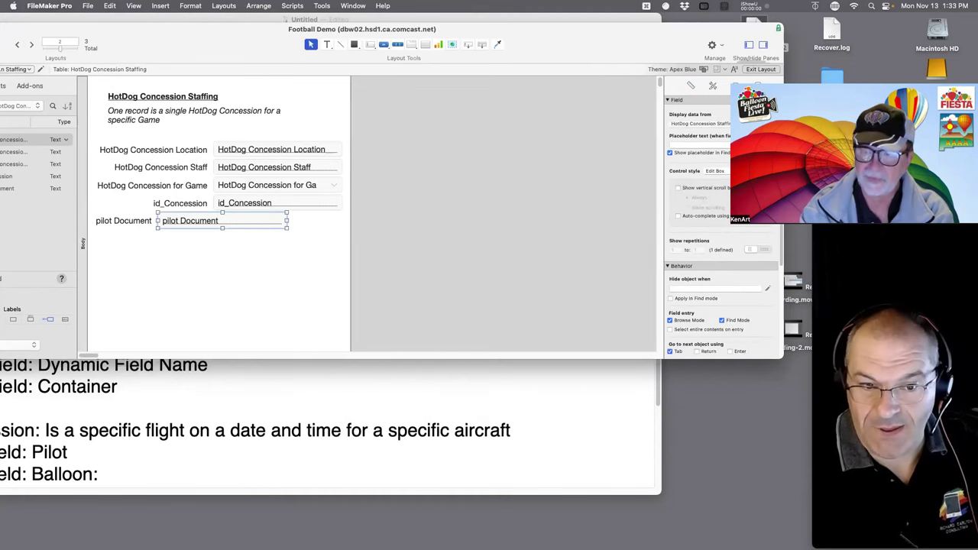
click(714, 171)
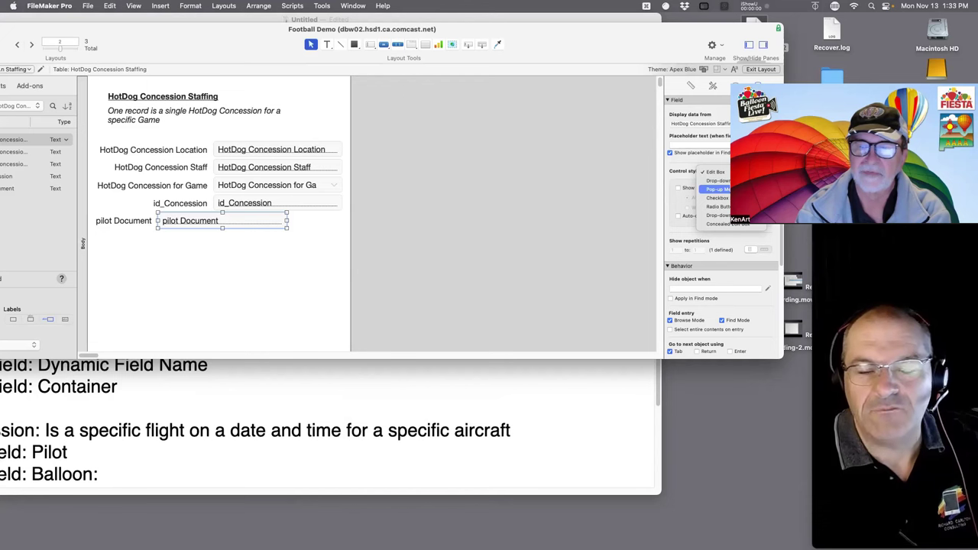
click(718, 188)
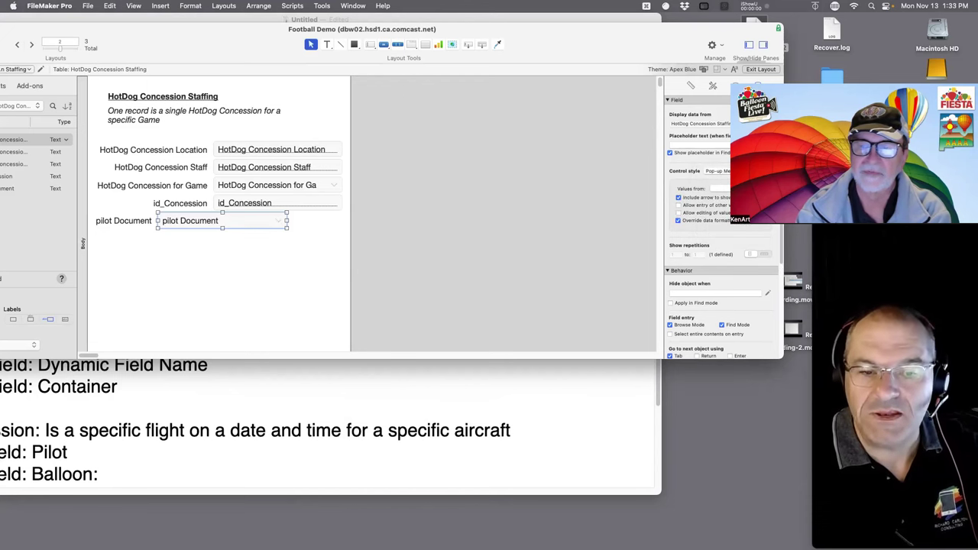
Step: Create a new value list for the pilot Document field and name it "Pilot Doc"
click(767, 189)
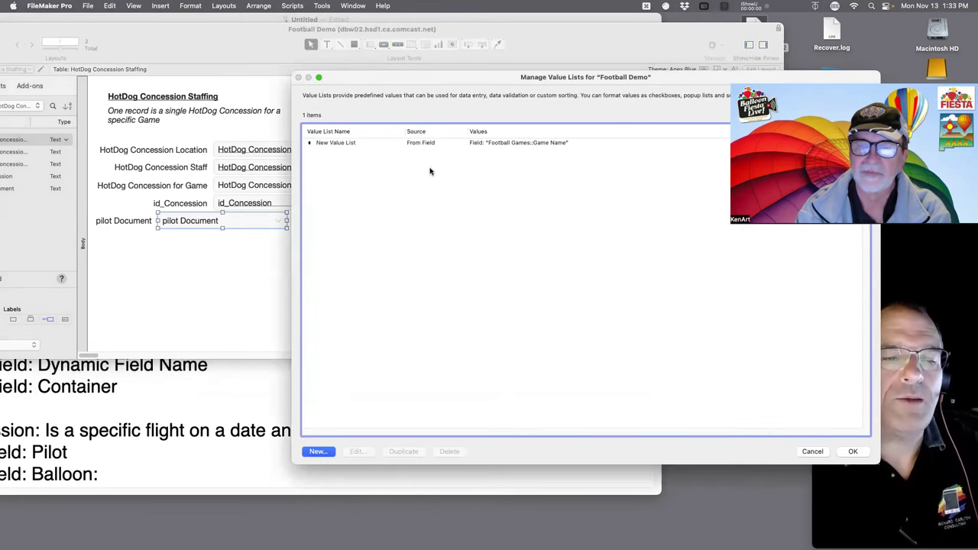
click(318, 451)
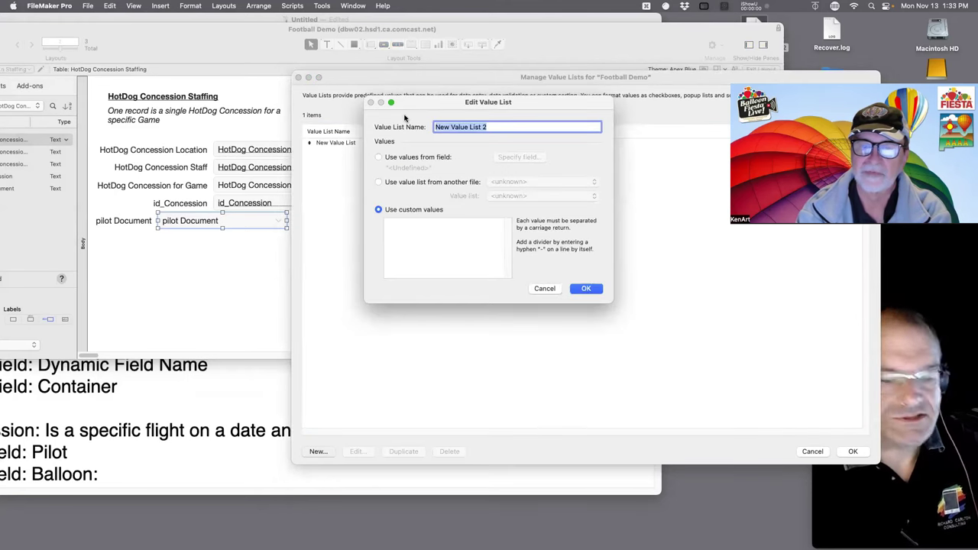
text(P)
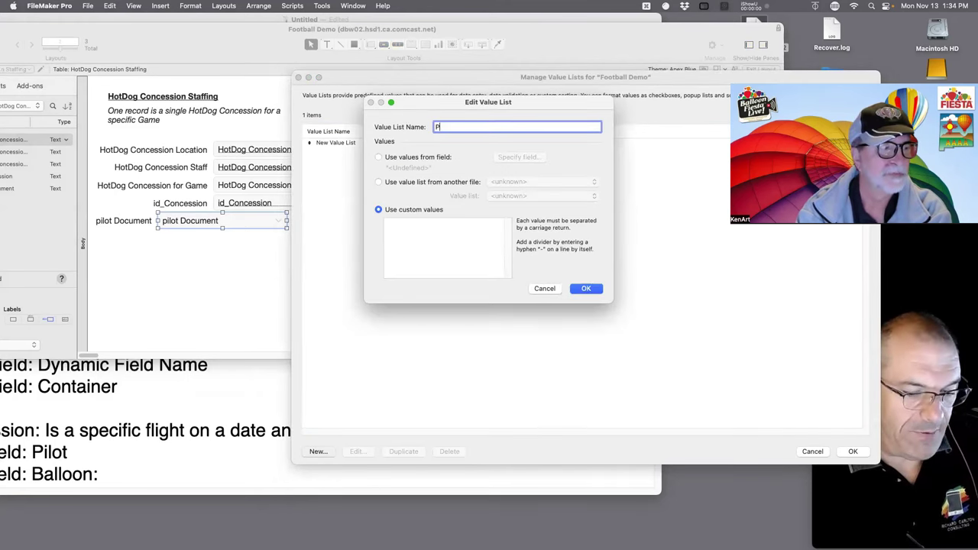
text(ilot Doc)
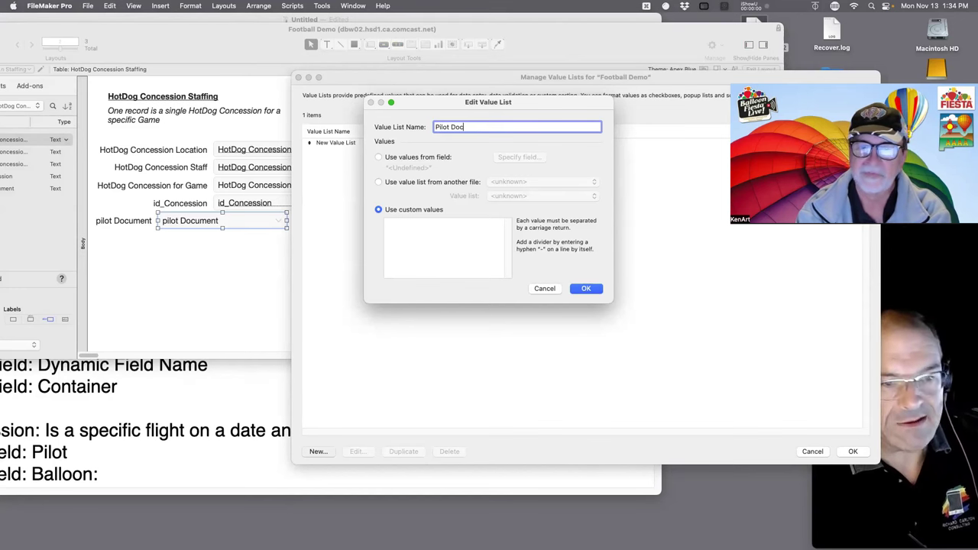
Step: Fill the Pilot Doc custom values with the lines from Pilot License Front through Medical Certified, copied from the TextEdit notes
click(393, 226)
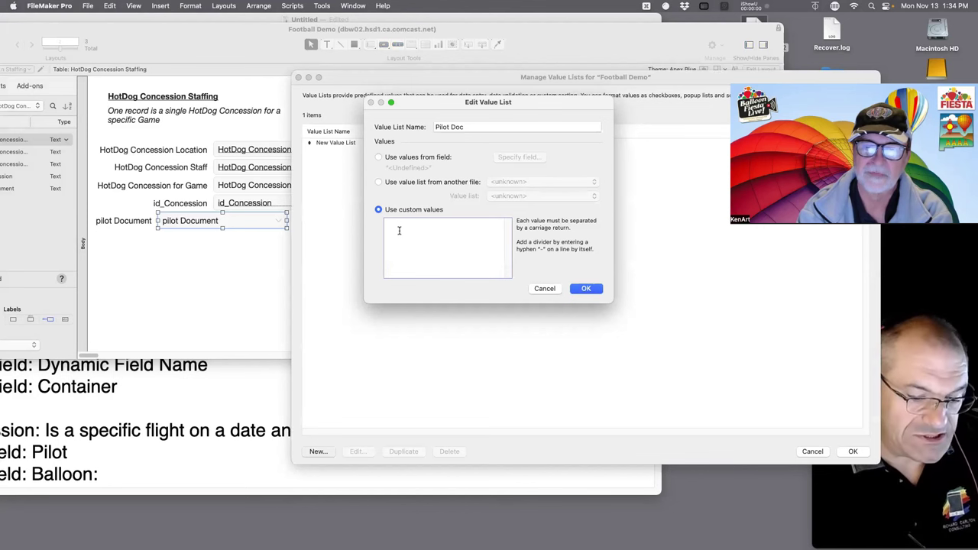
text(Pilot L)
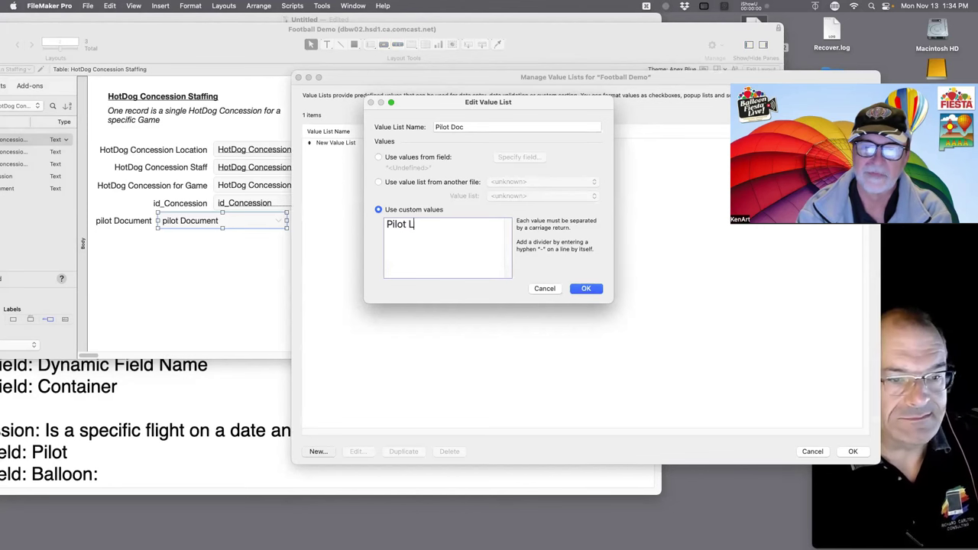
click(196, 372)
click(226, 284)
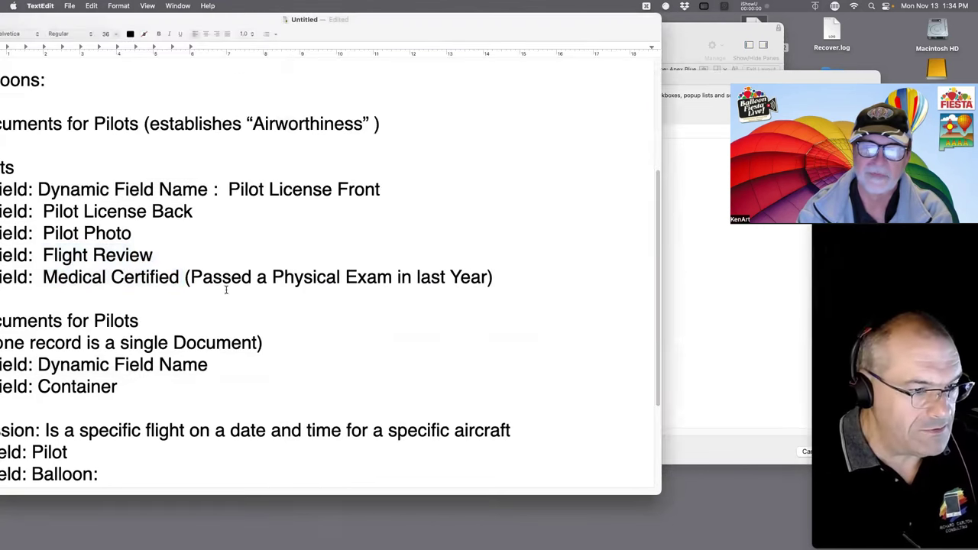
drag(179, 277, 159, 191)
key(super+c)
click(711, 202)
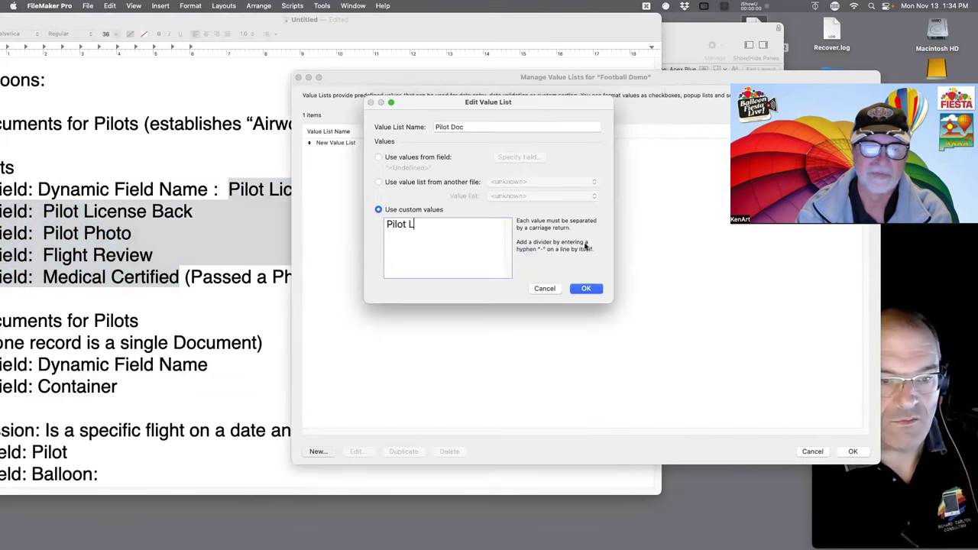
key(super+a)
key(super+v)
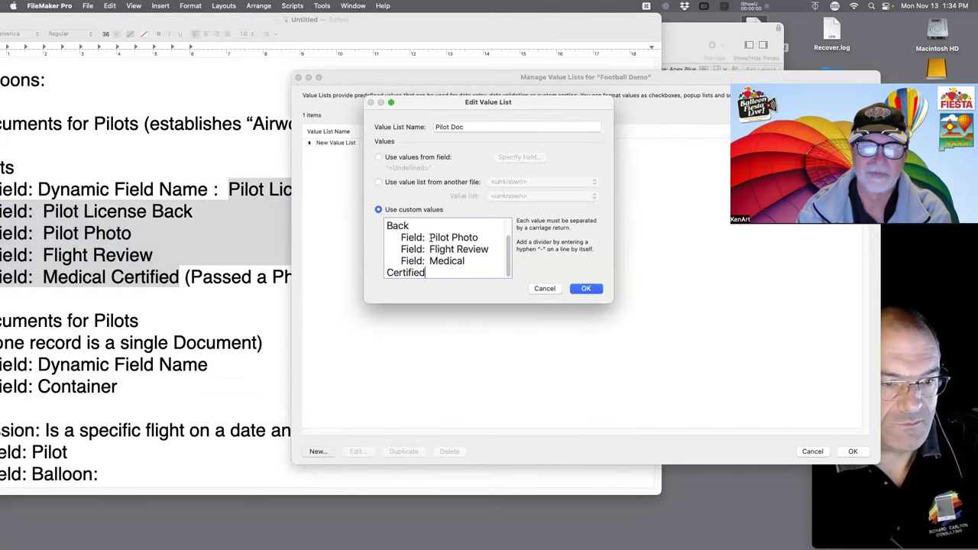
Step: Remove the "Field:" prefixes and indents so each Pilot Doc custom value is a plain document name, and save the list
drag(427, 237, 386, 238)
key(BackSpace)
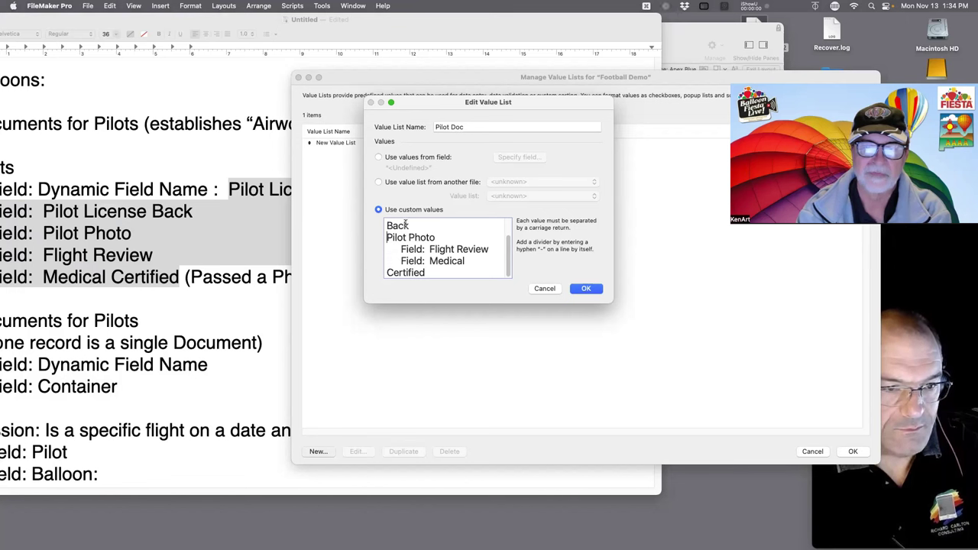
drag(427, 249, 333, 244)
key(BackSpace)
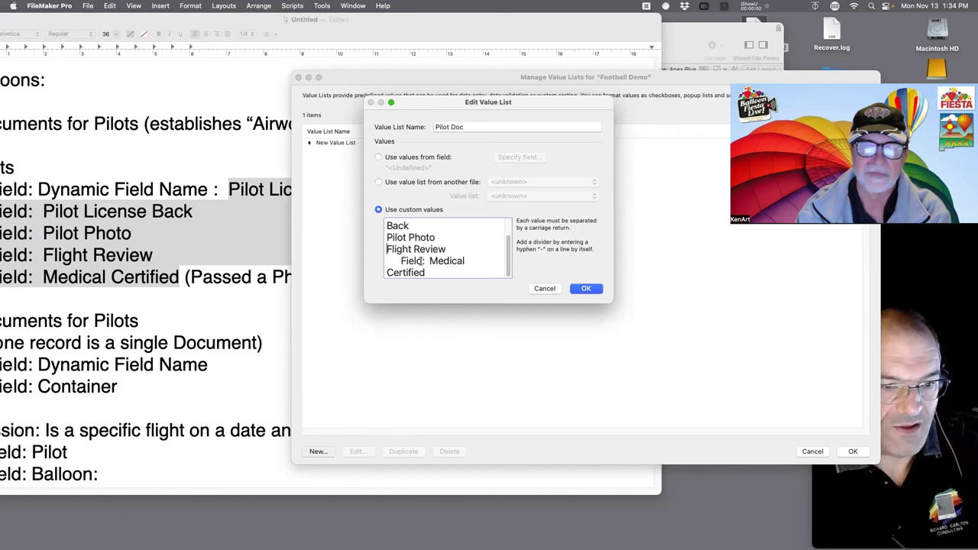
click(425, 261)
drag(425, 261, 364, 260)
key(BackSpace)
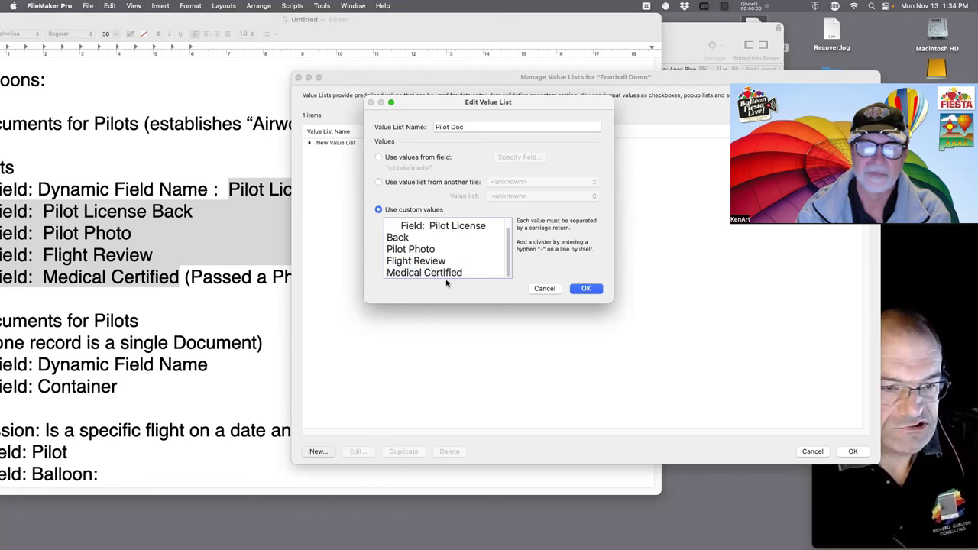
scroll(447, 271, up, 1)
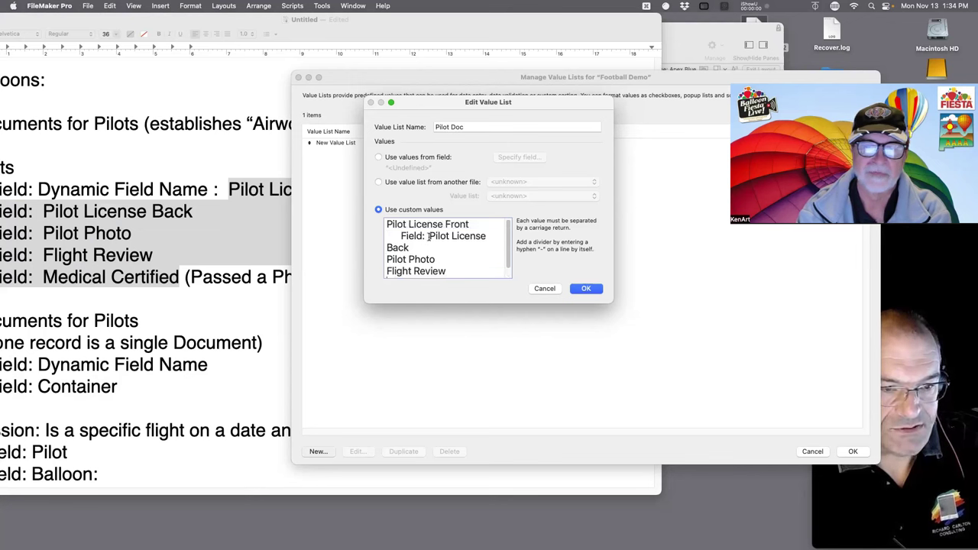
drag(428, 237, 361, 238)
key(BackSpace)
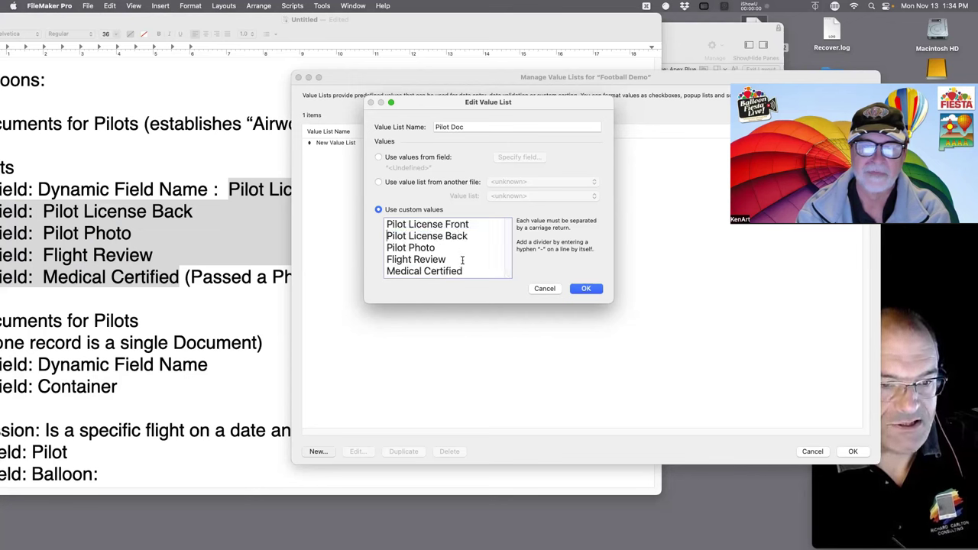
click(584, 290)
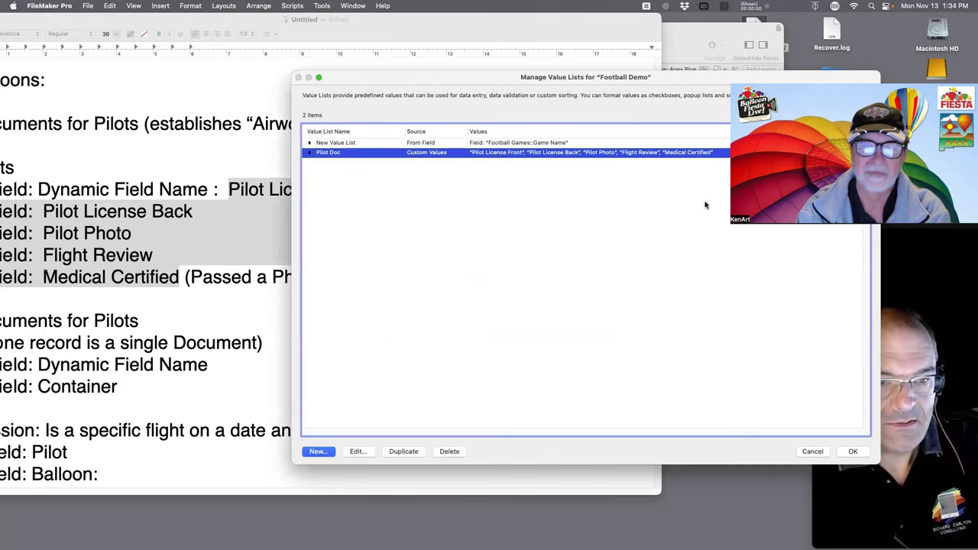
Step: Reopen the Pilot Doc value list to check its custom values, and save the value list changes
click(356, 452)
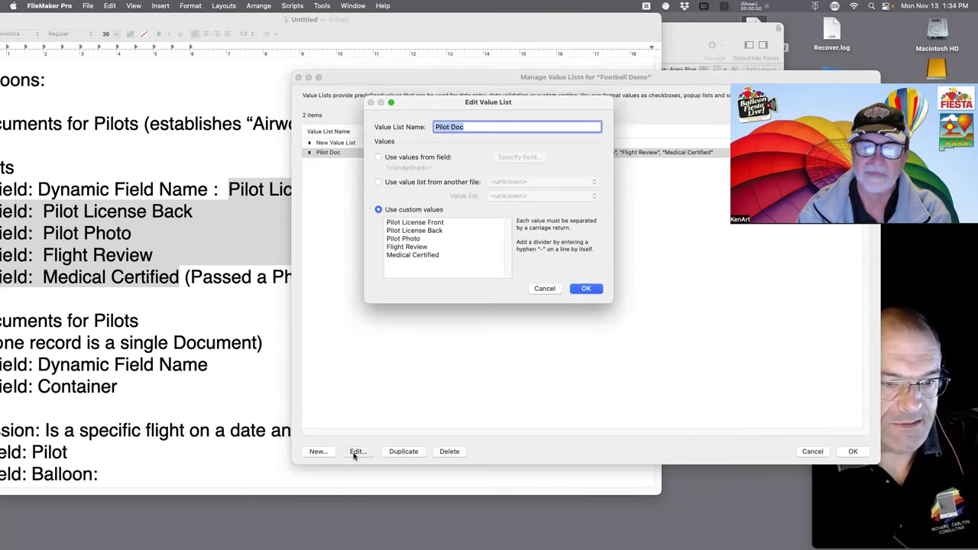
key(Tab)
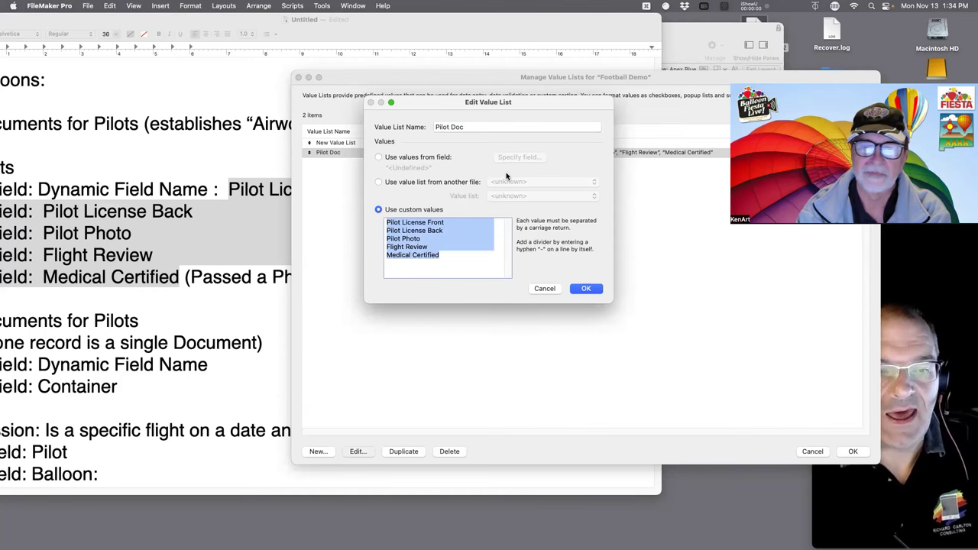
click(586, 288)
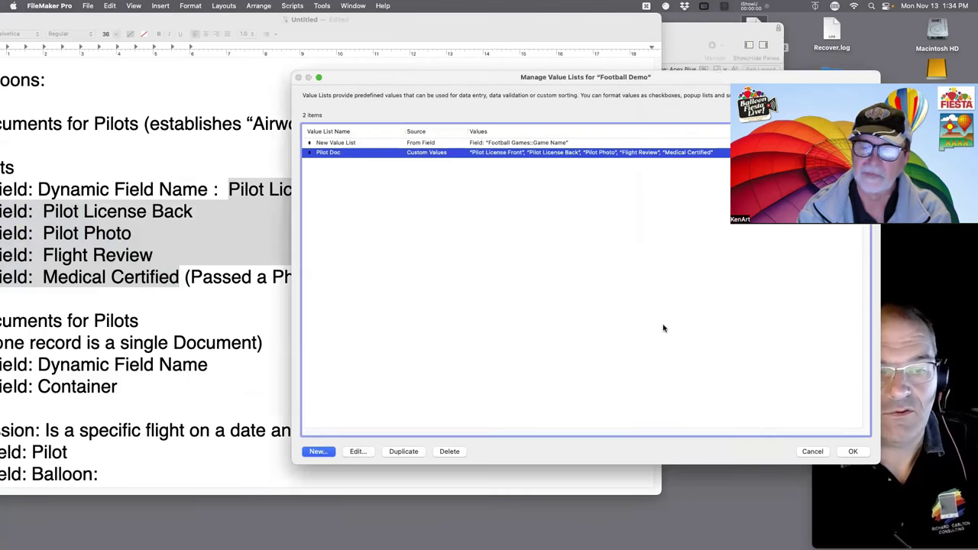
click(852, 452)
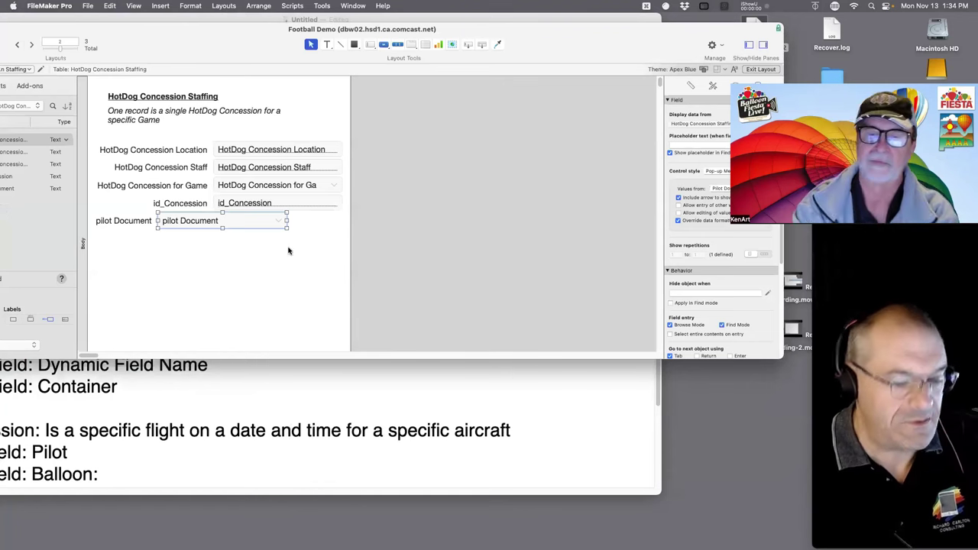
Step: Return to Browse mode and set the pilot Document field to Pilot License Front
key(super+b)
click(203, 221)
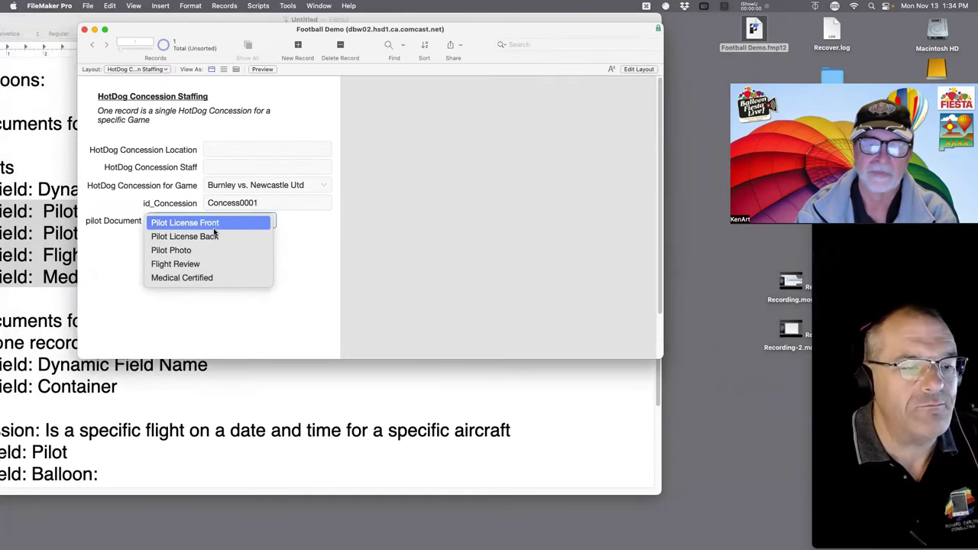
click(215, 226)
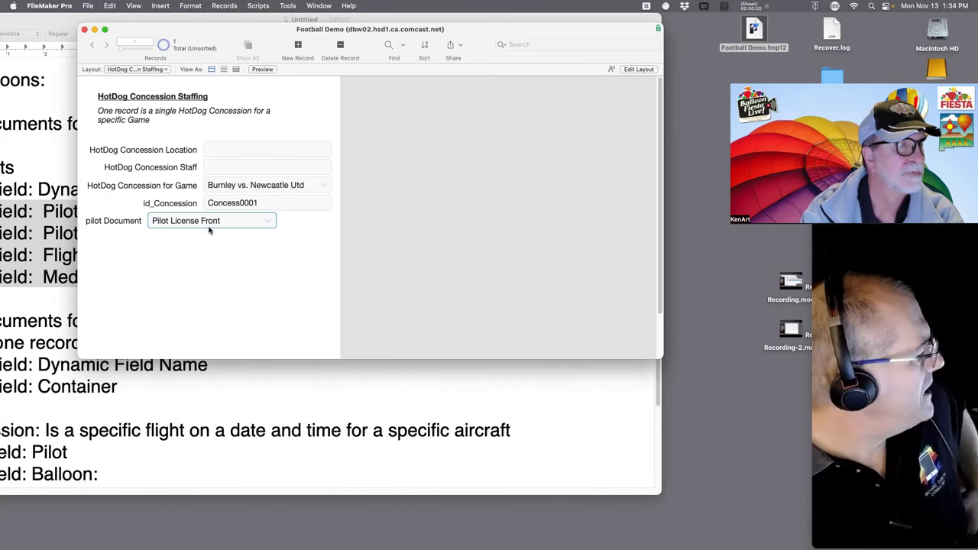
Step: Move the FileMaker window aside, switch to the TextEdit notes with their window fully in view, and deselect the text
drag(213, 35, 436, 25)
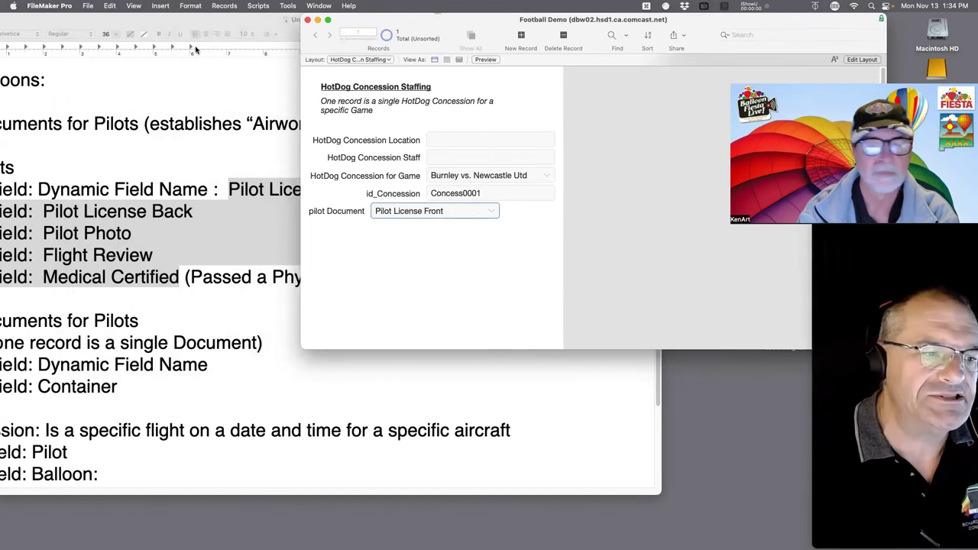
drag(178, 23, 277, 5)
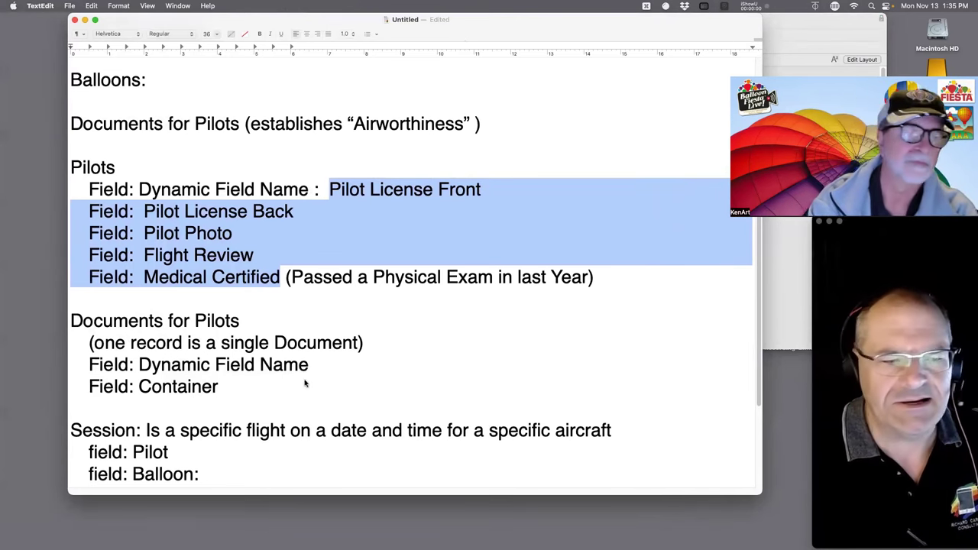
drag(229, 21, 171, 9)
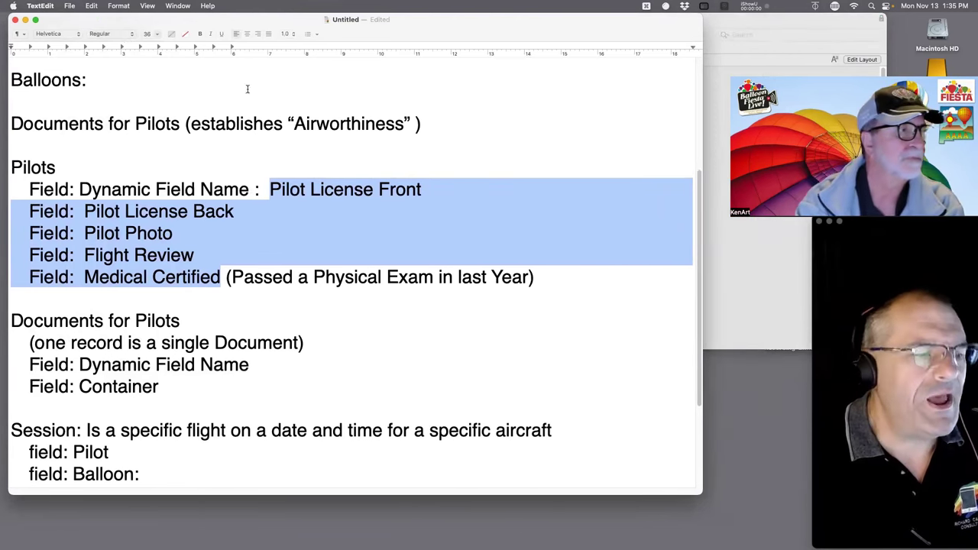
click(220, 290)
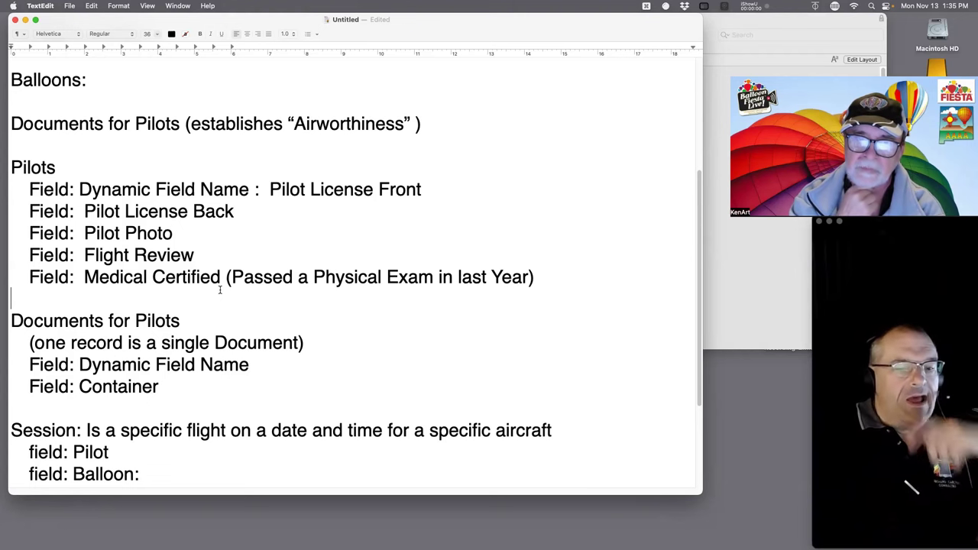
Step: Examine the Pilots, Documents for Pilots and Session sections of the notes
scroll(214, 382, down, 3)
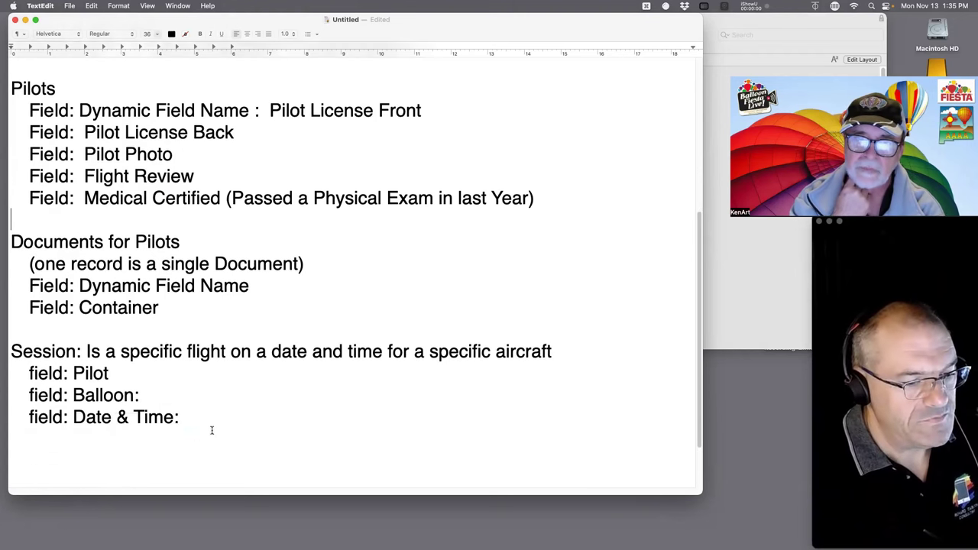
drag(212, 430, 12, 96)
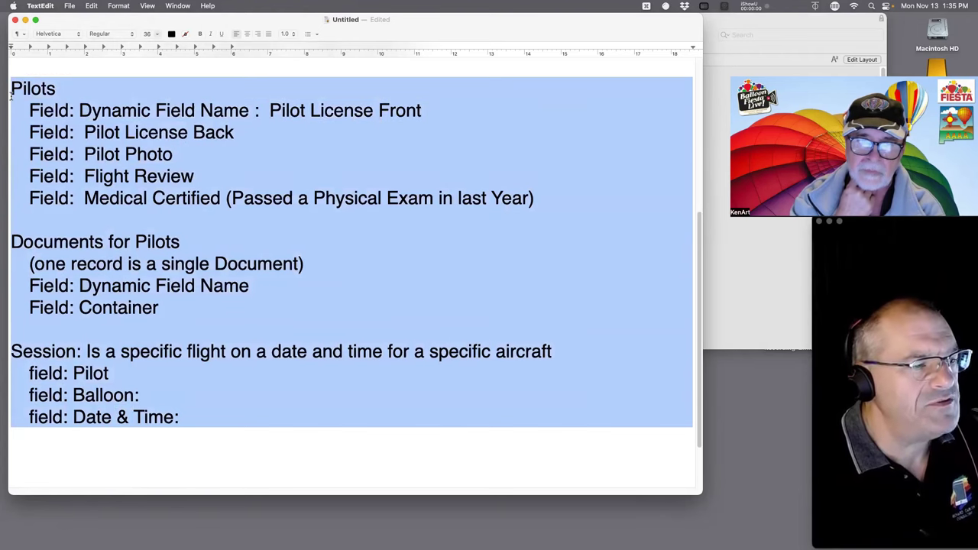
click(130, 352)
drag(216, 421, 5, 91)
scroll(75, 165, up, 2)
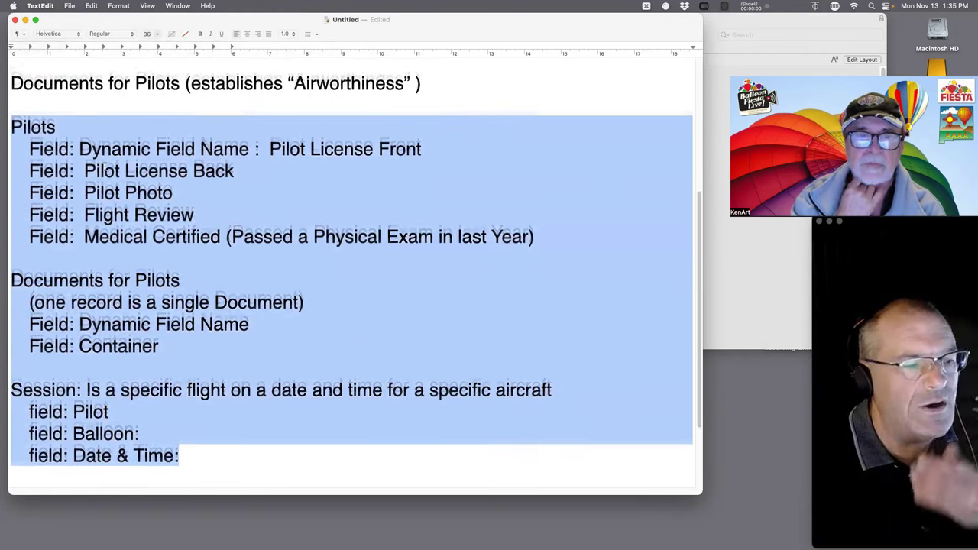
click(170, 98)
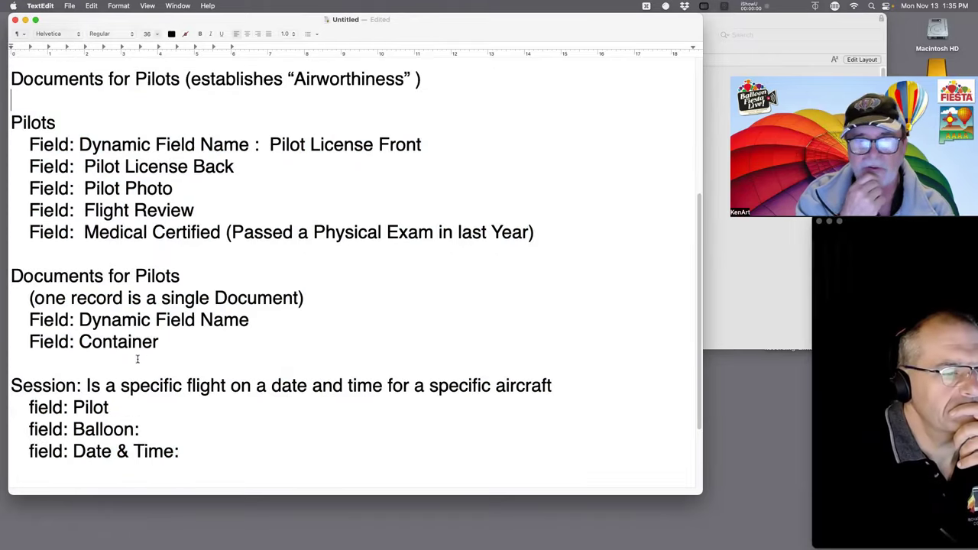
Step: Remove the colon after the session's "Date & Time", and add a space before "Dynamic Field Name" under Pilots and a blank line above Pilots
click(179, 451)
key(BackSpace)
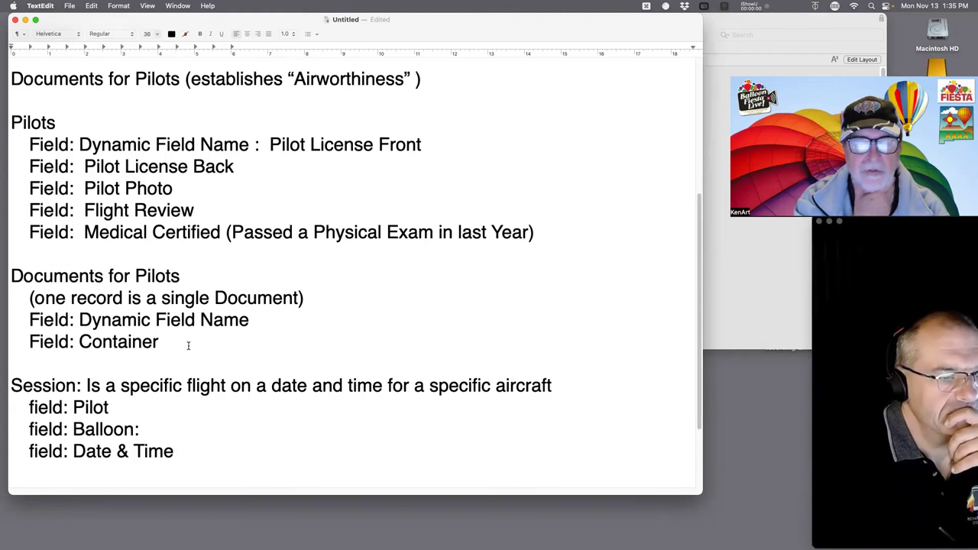
scroll(187, 340, up, 5)
scroll(185, 322, up, 3)
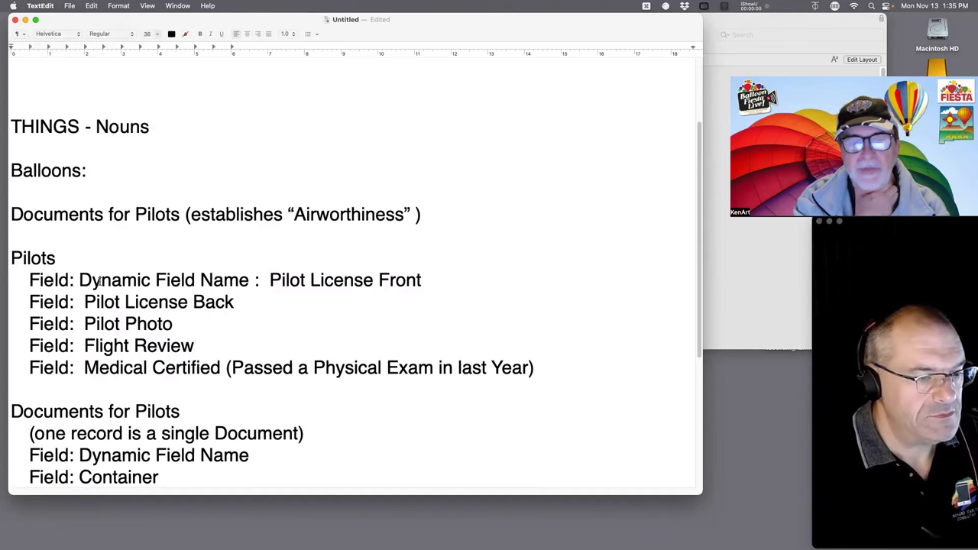
click(76, 279)
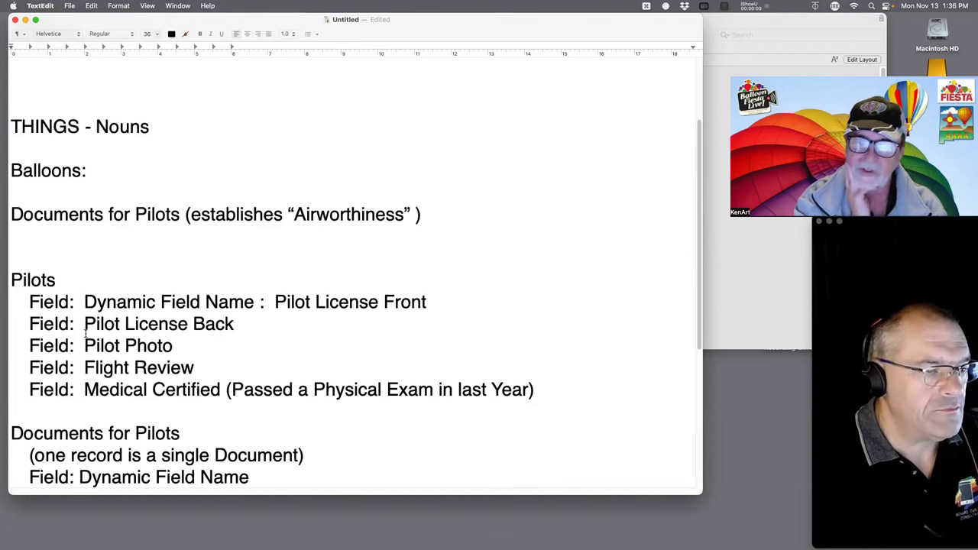
Step: Replace "Pilots" with "Balloons" in the documents heading that establishes "Airworthiness"
double_click(157, 214)
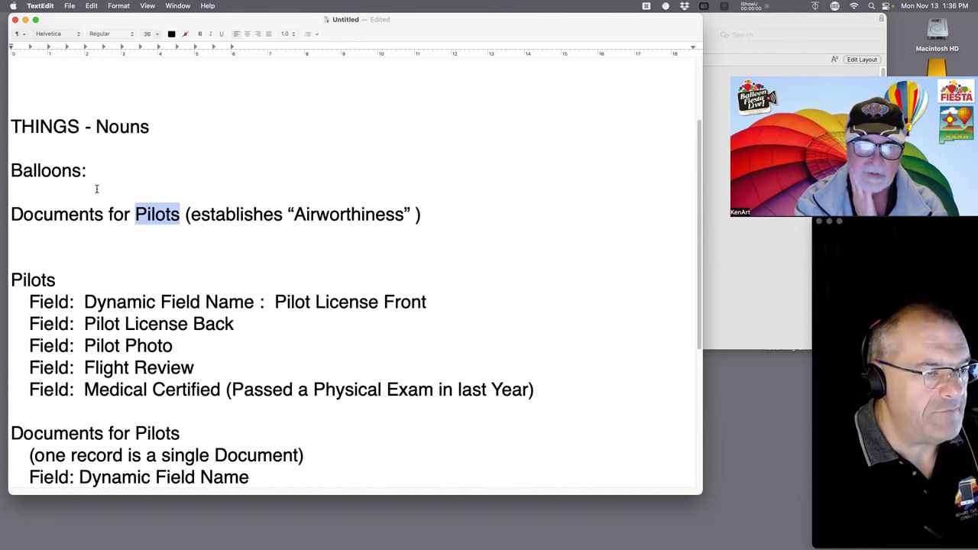
click(42, 168)
double_click(42, 170)
key(cmd+c)
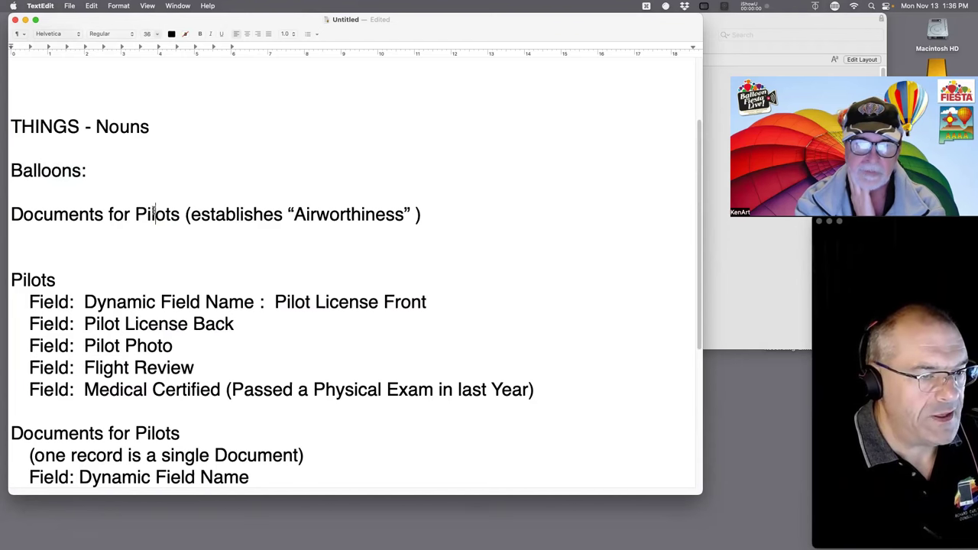
double_click(155, 214)
key(cmd+v)
Step: Compare the field lines under Pilots with the Documents for Pilots section
scroll(166, 281, down, 2)
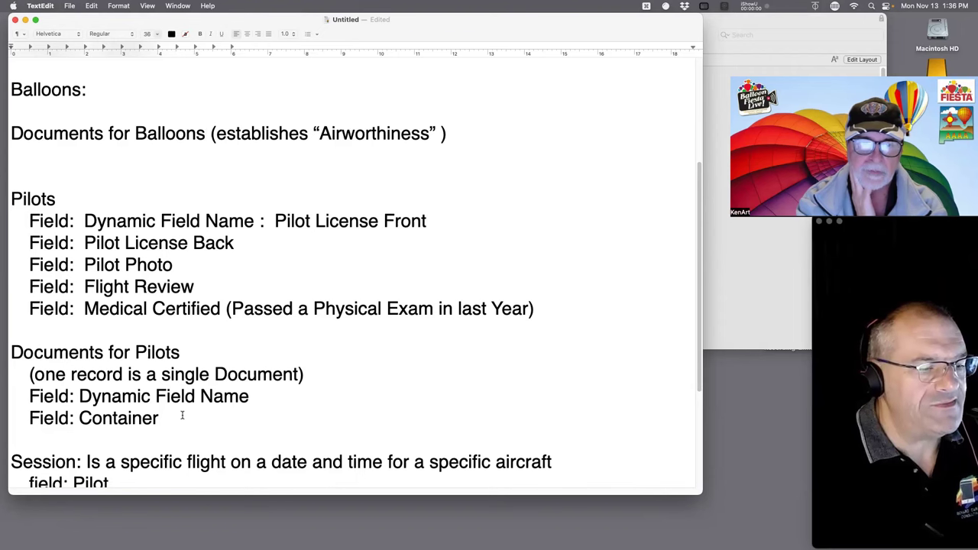
drag(201, 419, 14, 203)
click(39, 179)
drag(563, 307, 2, 203)
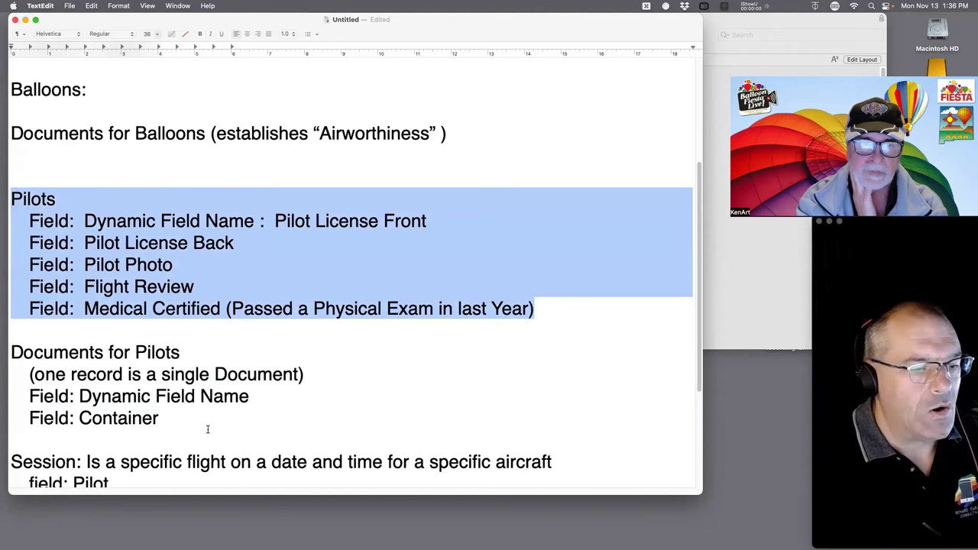
drag(208, 429, 3, 346)
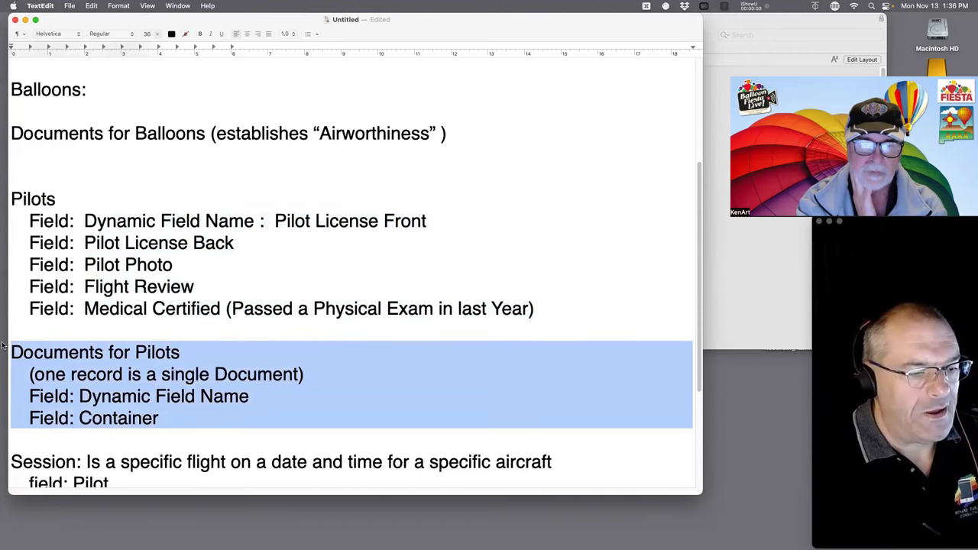
click(33, 220)
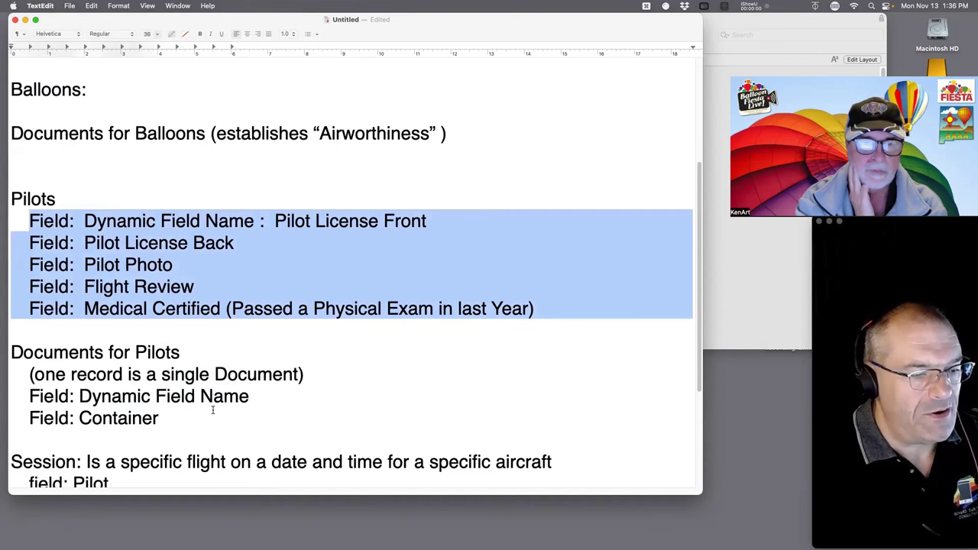
drag(192, 424, 3, 349)
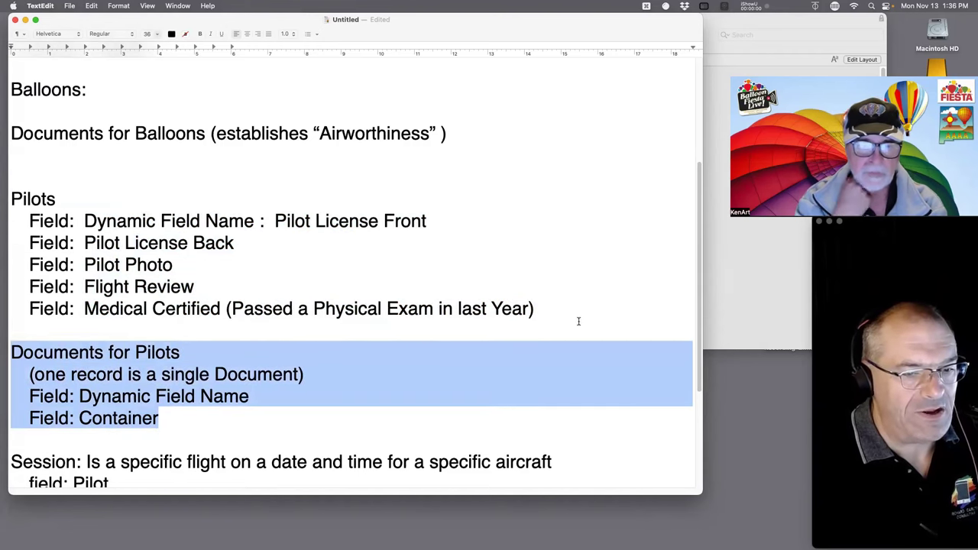
Step: Move the field lines from Pilot License Front through Medical Certified out of Pilots to below "Dynamic Field Name" under Documents for Pilots
drag(577, 308, 13, 223)
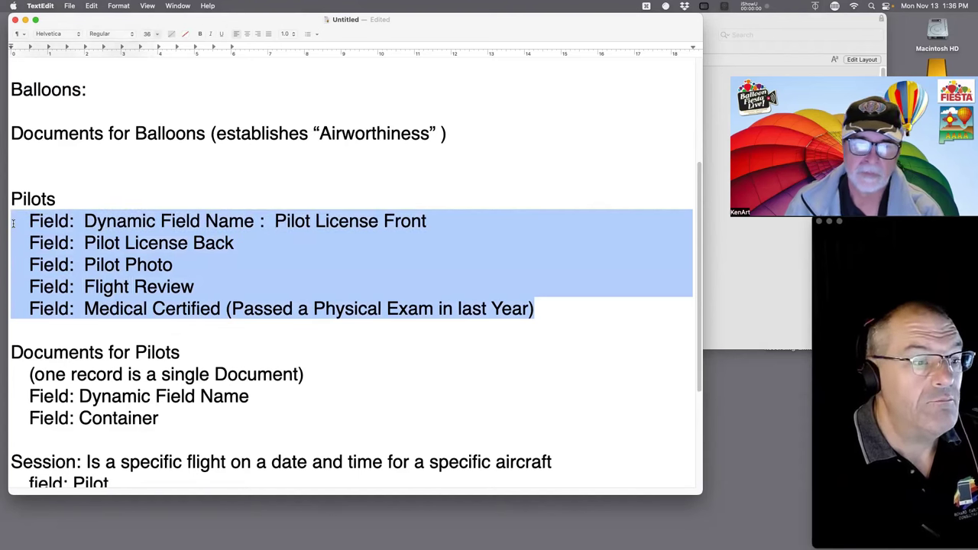
key(BackSpace)
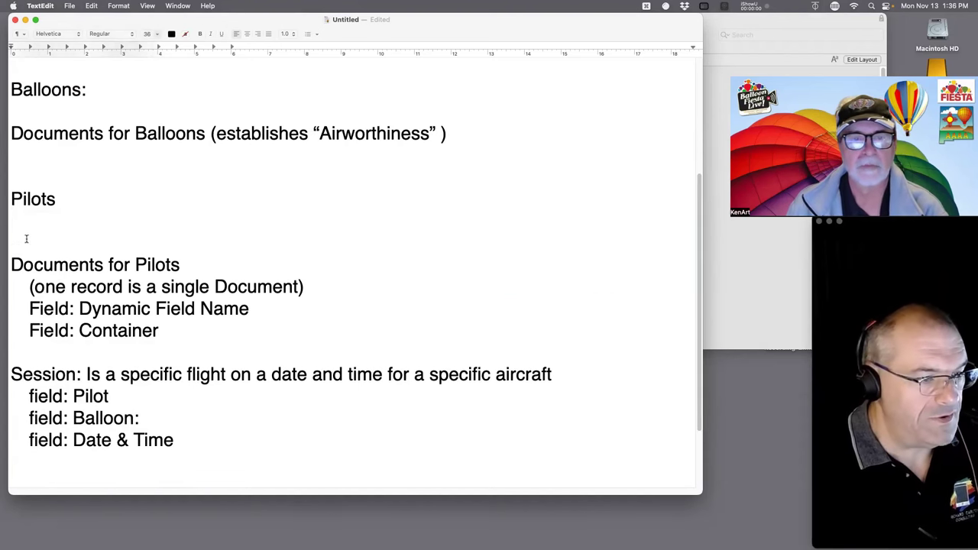
click(178, 335)
click(283, 309)
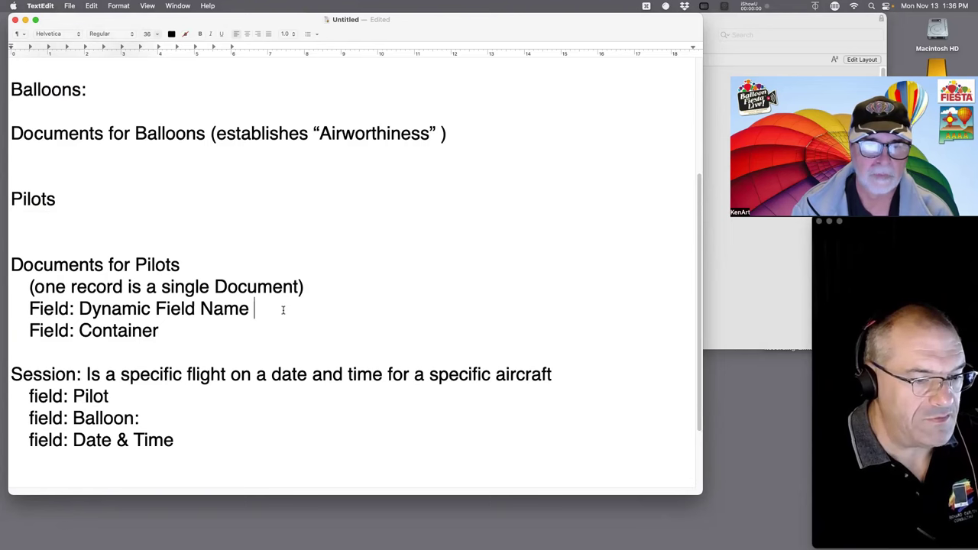
key(Return)
key(Tab)
key(Tab)
key(cmd+v)
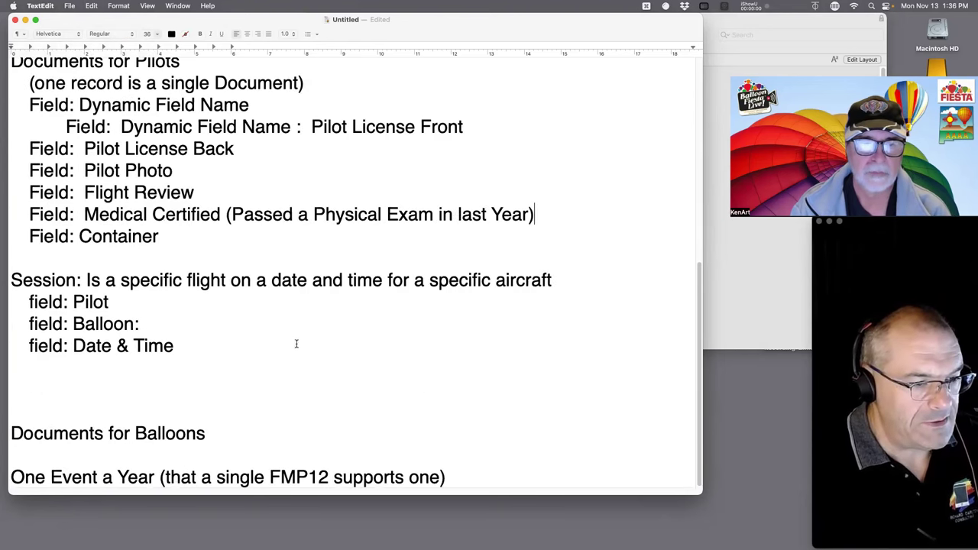
scroll(297, 336, up, 3)
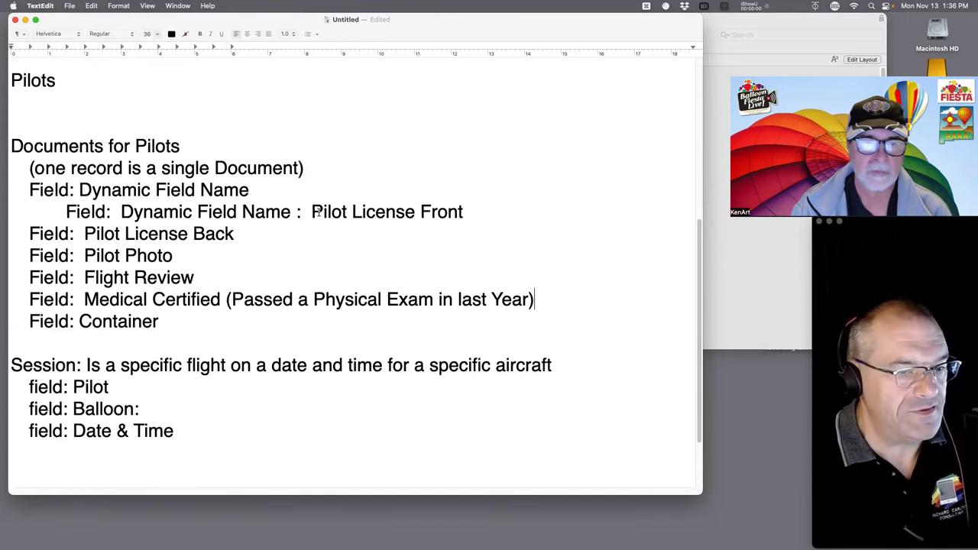
Step: Merge the Pilot License Front, Pilot License Back and Photo lines into an opened parenthesis after "Dynamic Field Name", separated by commas
drag(313, 212, 11, 212)
key(BackSpace)
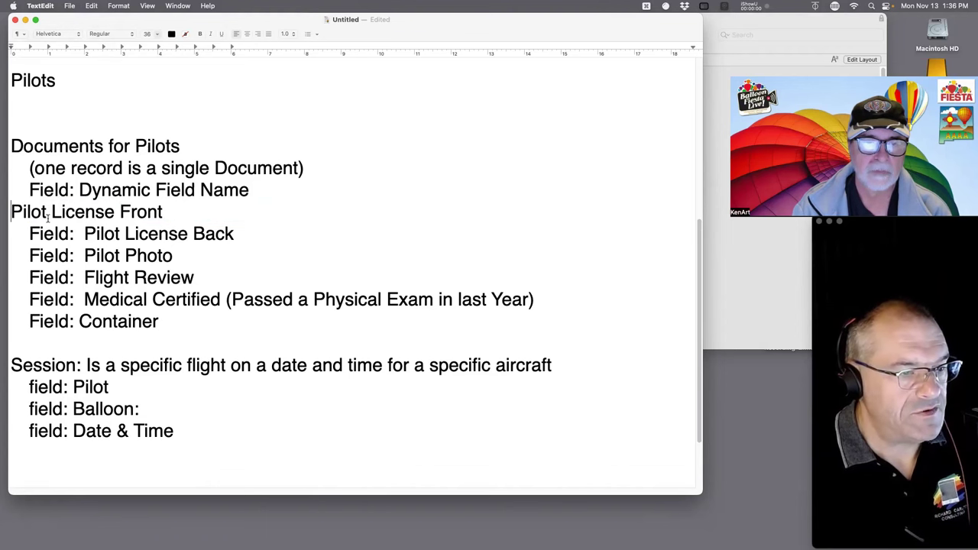
key(BackSpace)
text(( Pilot License Front)
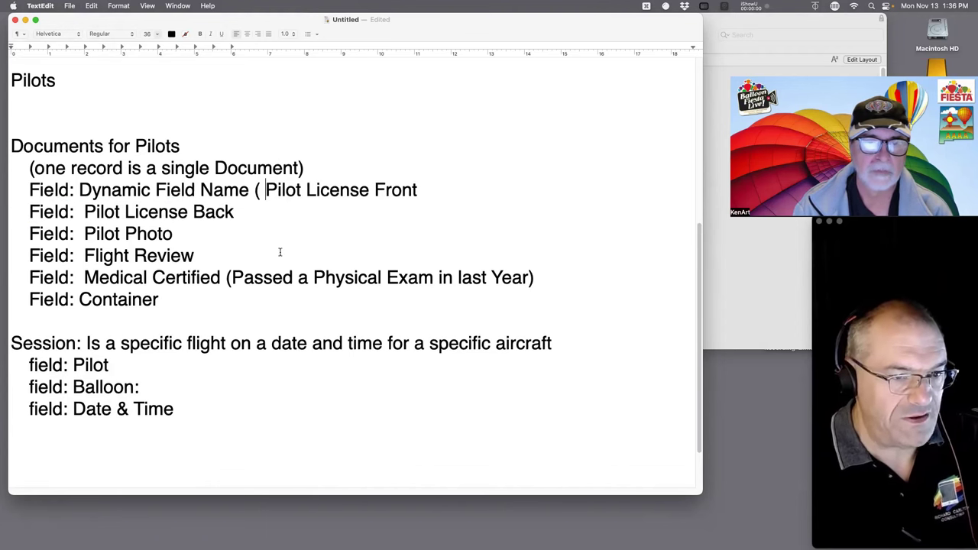
drag(416, 190, 11, 213)
text(,)
key(BackSpace)
key(BackSpace)
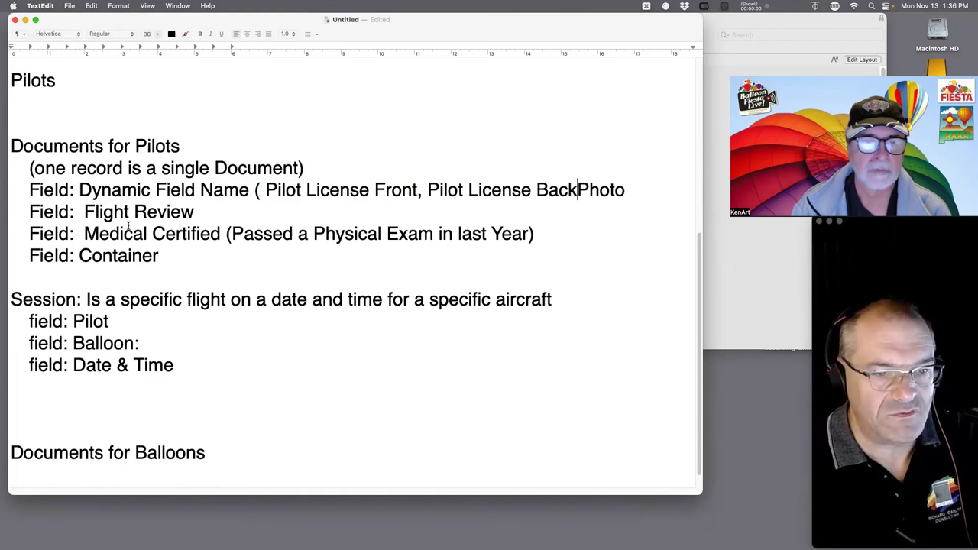
text(,)
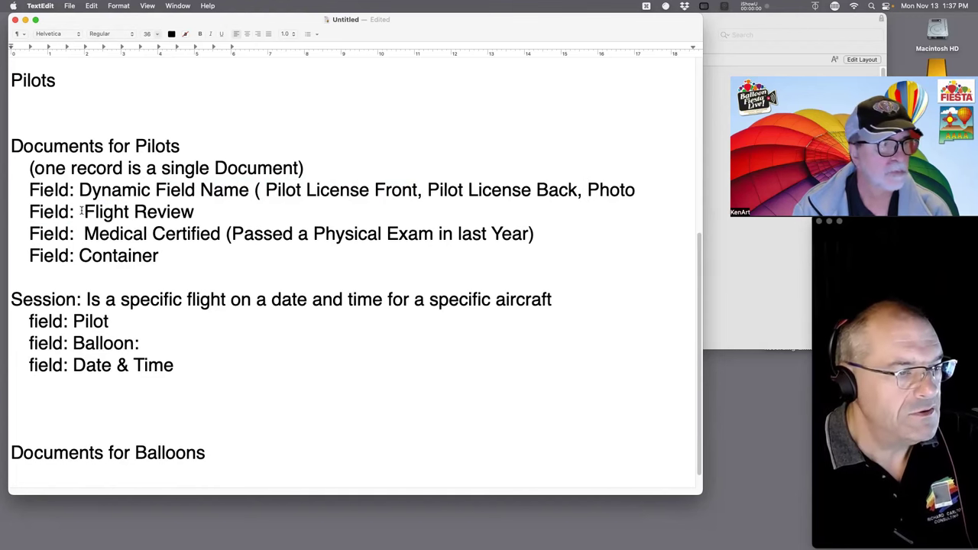
Step: Append Flight Review and Medical Certified to the comma-separated list after "Dynamic Field Name", removing their "Field:" prefixes and line breaks
drag(81, 212, 6, 220)
key(BackSpace)
key(BackSpace)
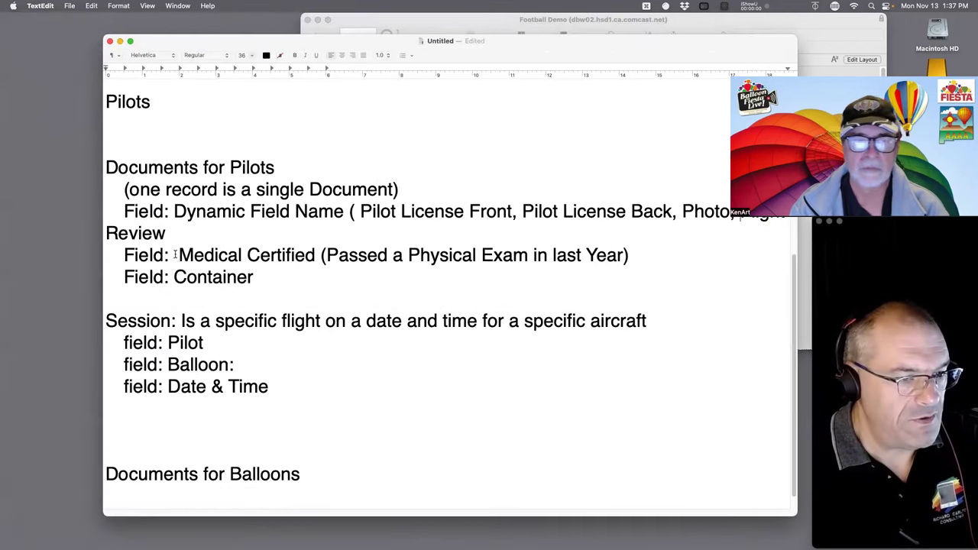
drag(176, 254, 106, 257)
key(BackSpace)
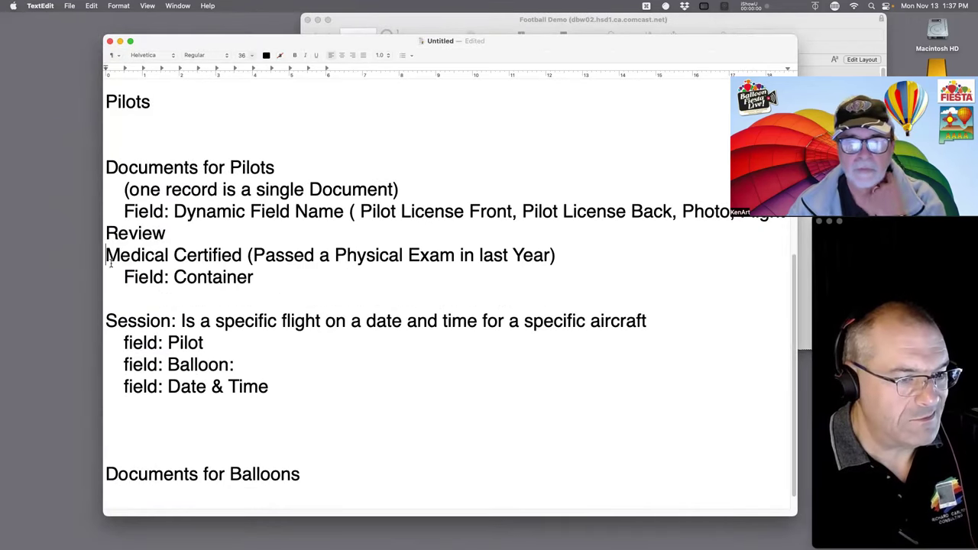
key(BackSpace)
text(,)
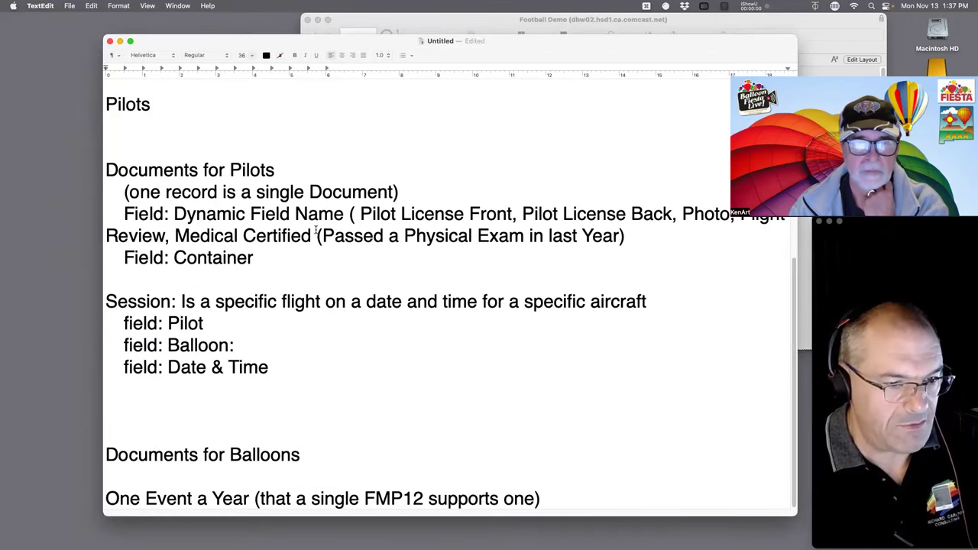
Step: Delete the physical exam note and the "Field: Container" line after "Medical Certified", and close the list with a parenthesis
drag(317, 232, 325, 262)
key(BackSpace)
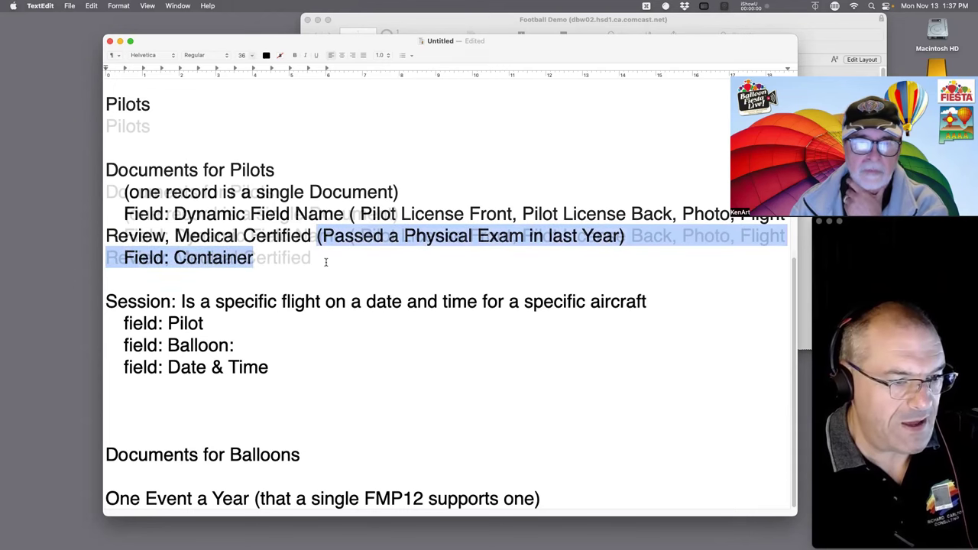
text())
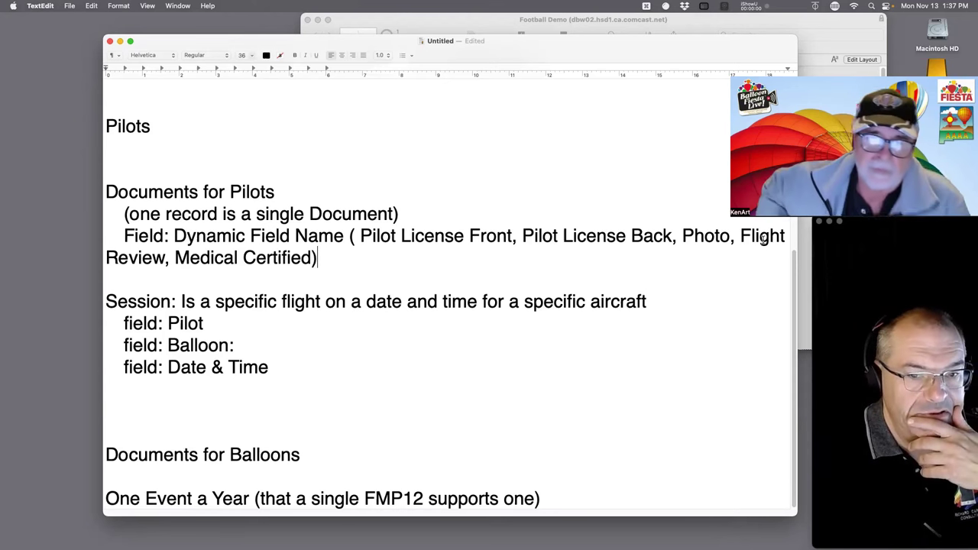
Step: Add the indented lines "Field: Name" and "Field: id_Pilot_p" under the Pilots heading
scroll(257, 201, up, 2)
scroll(258, 201, up, 2)
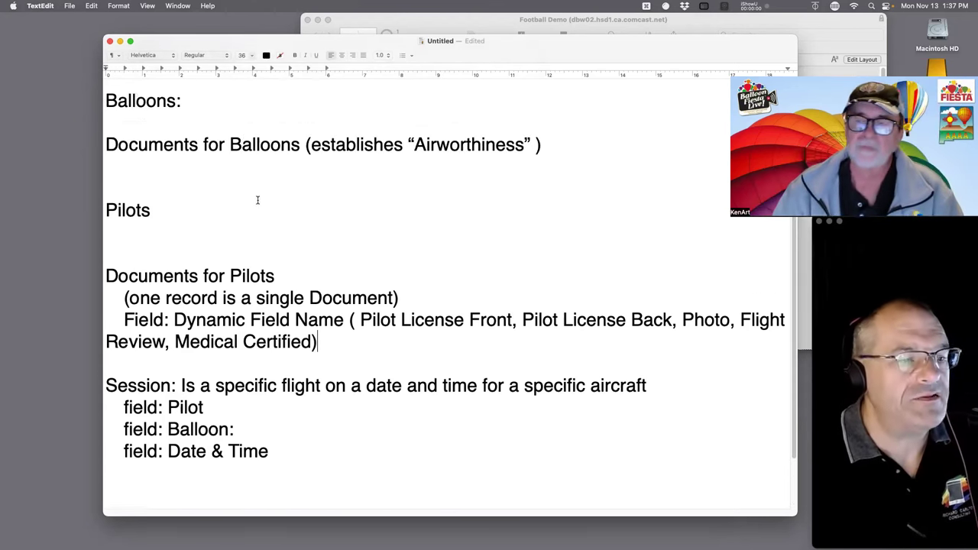
click(136, 235)
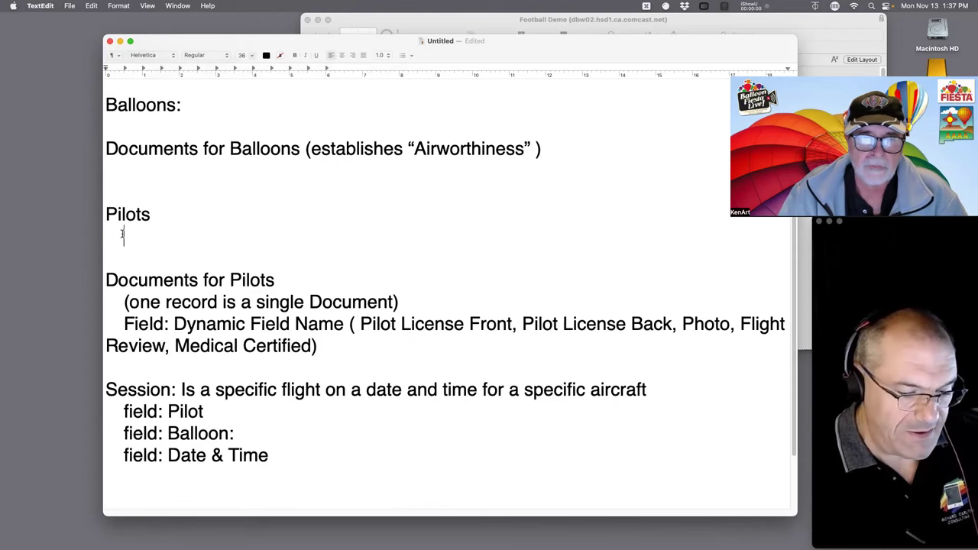
text(Field)
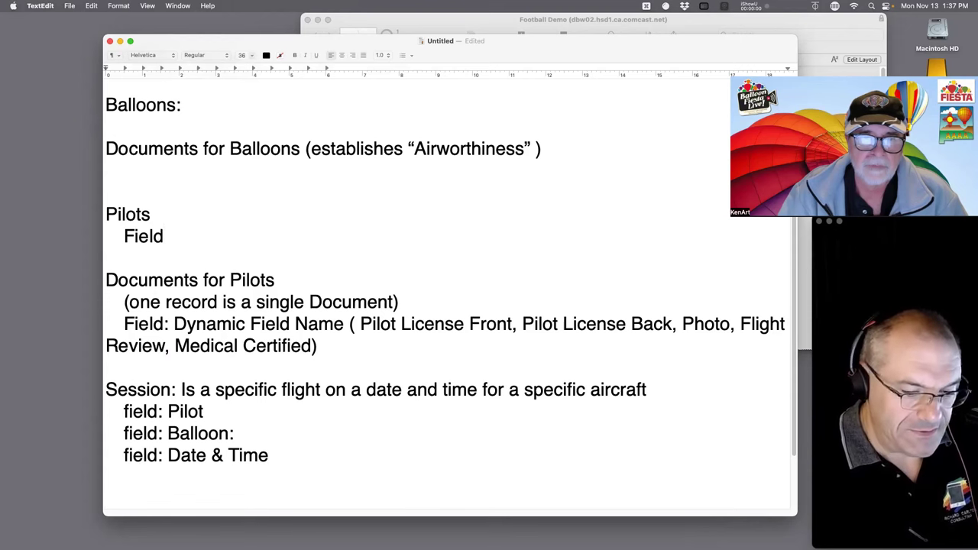
text(:  Name)
key(Return)
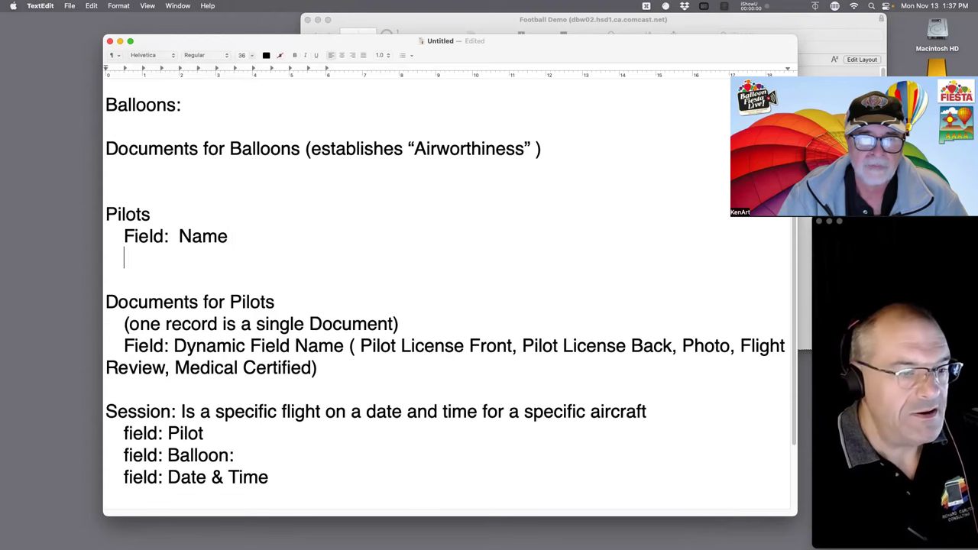
text(Field)
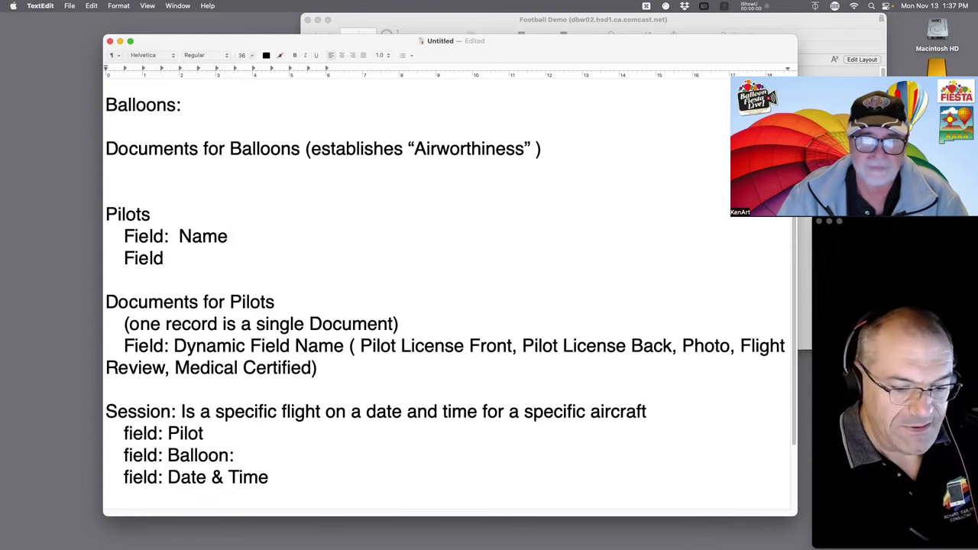
text(:  id_)
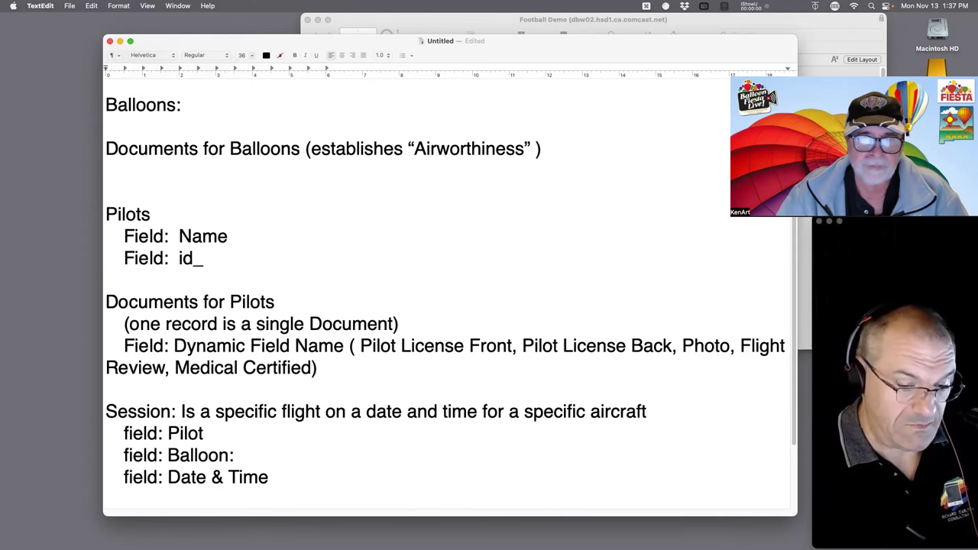
text(Pilot_)
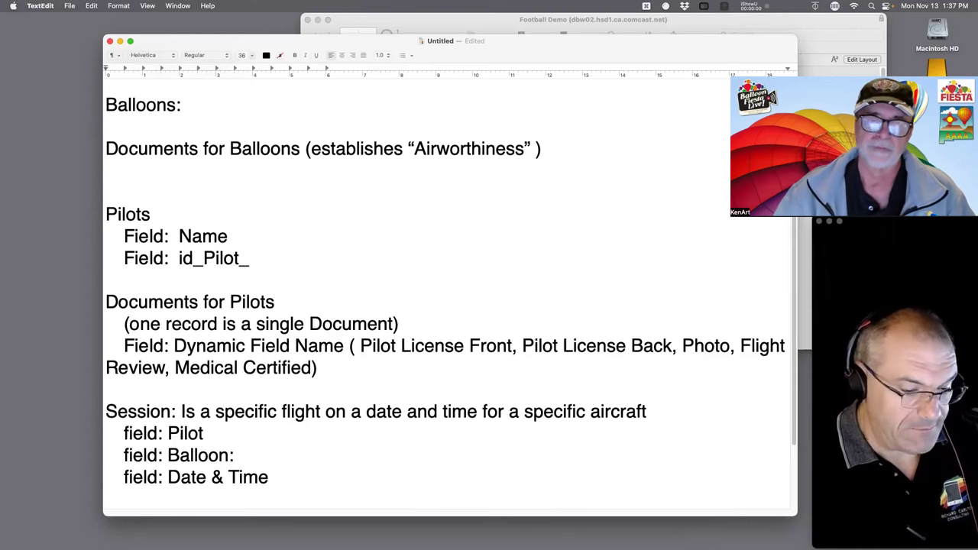
text(r)
key(BackSpace)
text(p)
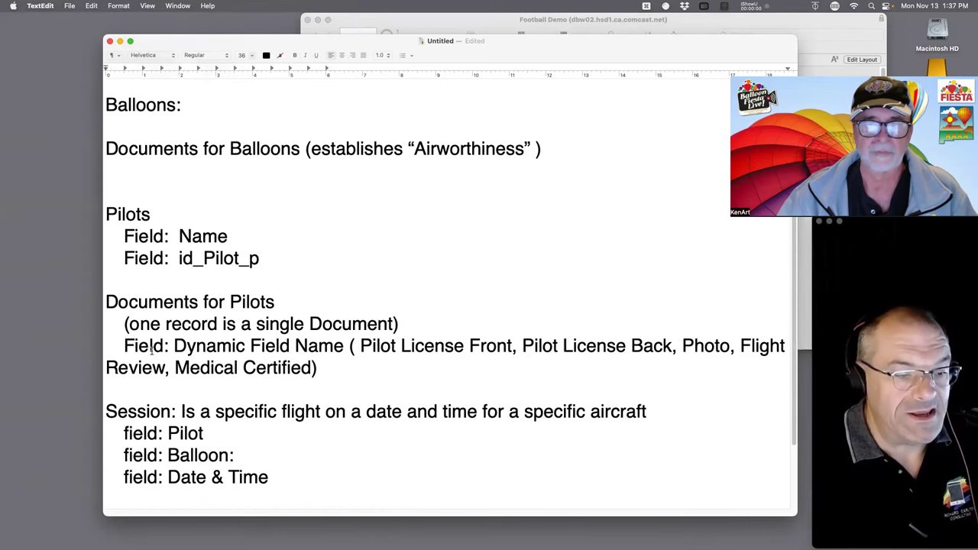
Step: Add an indented "Field: id_pilot_ƒ" line below the Dynamic Field Name list under Documents for Pilots
drag(172, 348, 120, 345)
click(320, 368)
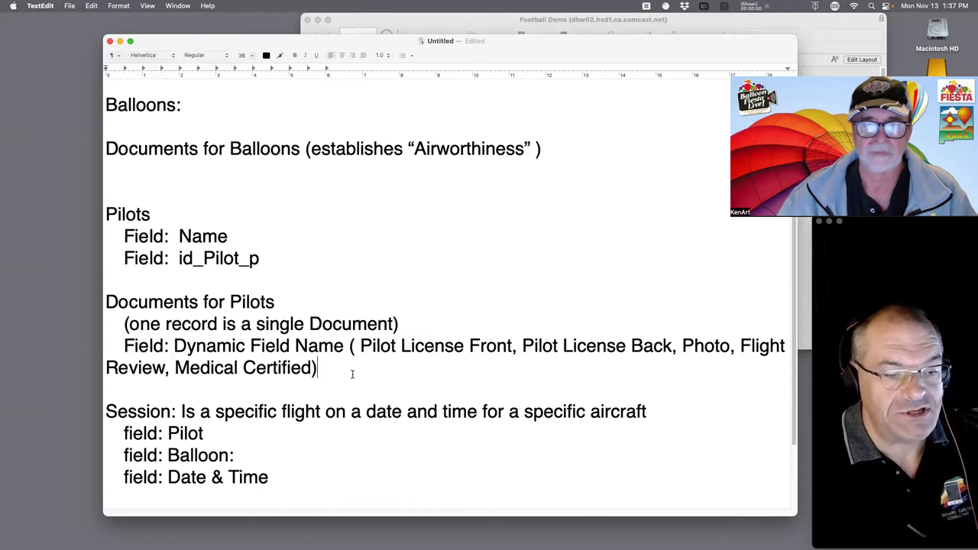
key(Return)
key(Tab)
text(Field: )
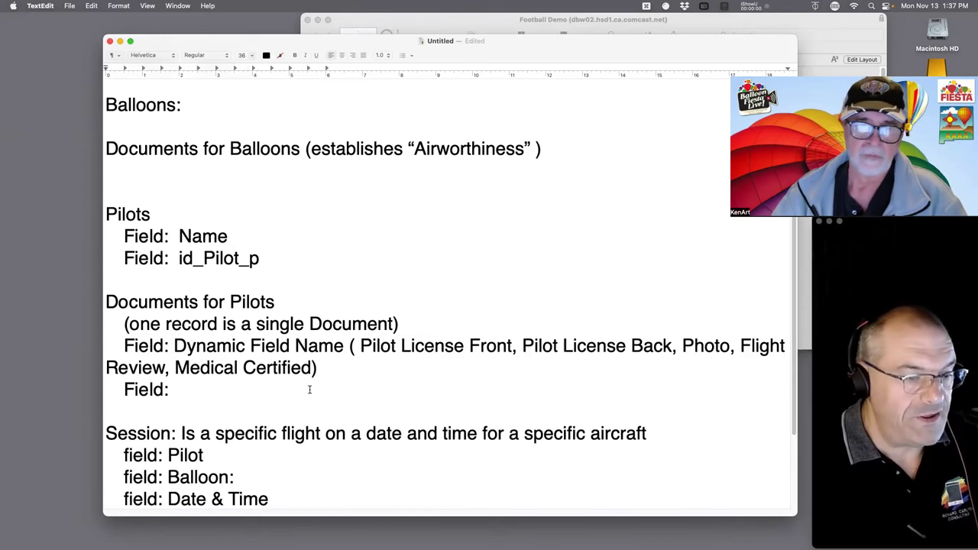
text(of_)
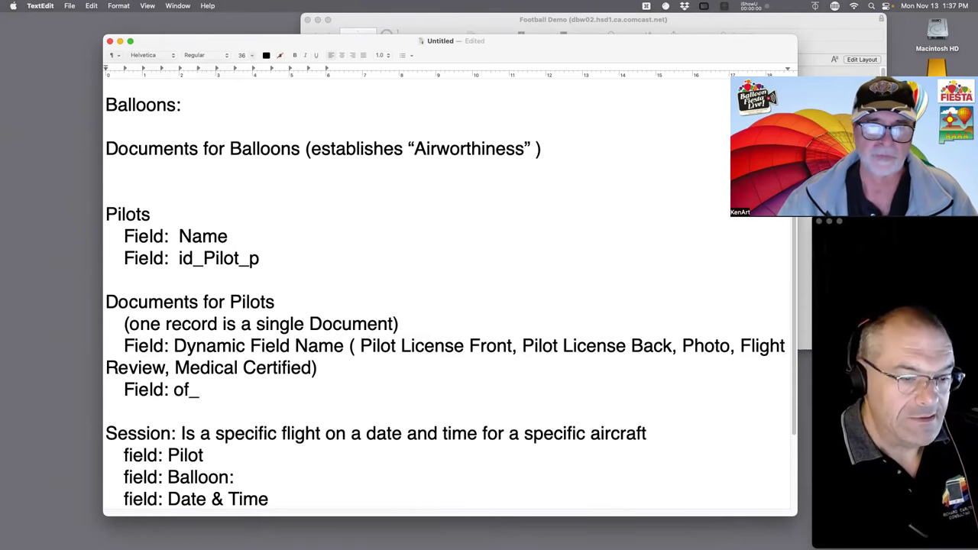
key(BackSpace)
key(BackSpace)
key(BackSpace)
text(if)
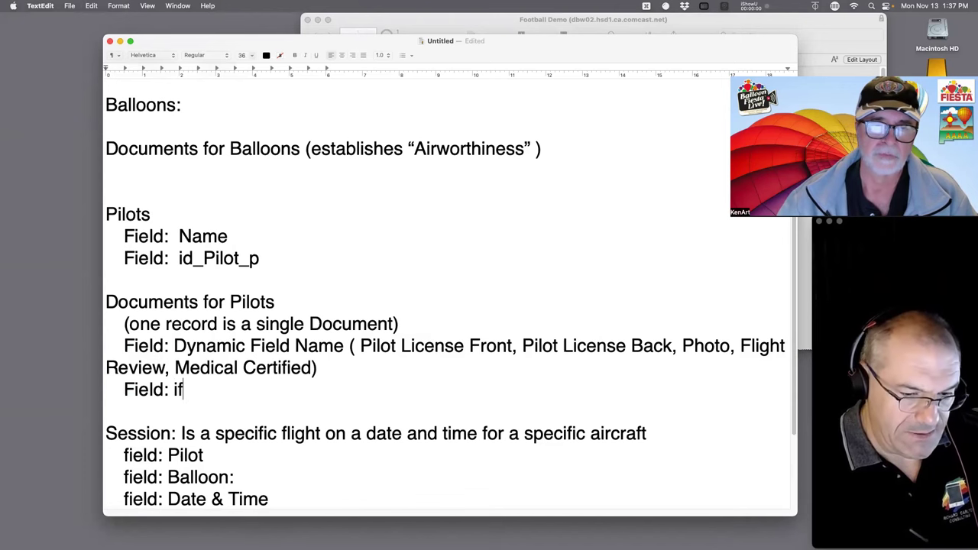
key(BackSpace)
text(d_pilot_)
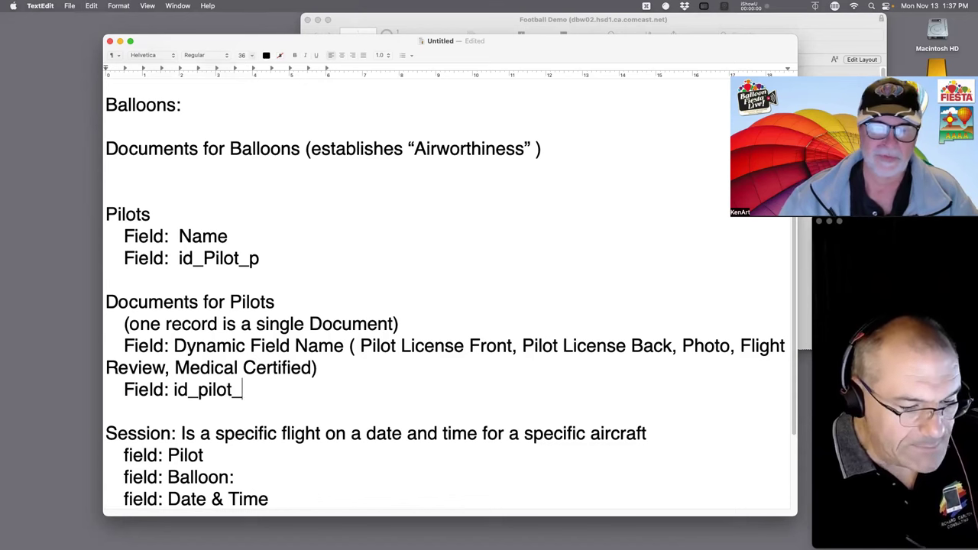
text(f)
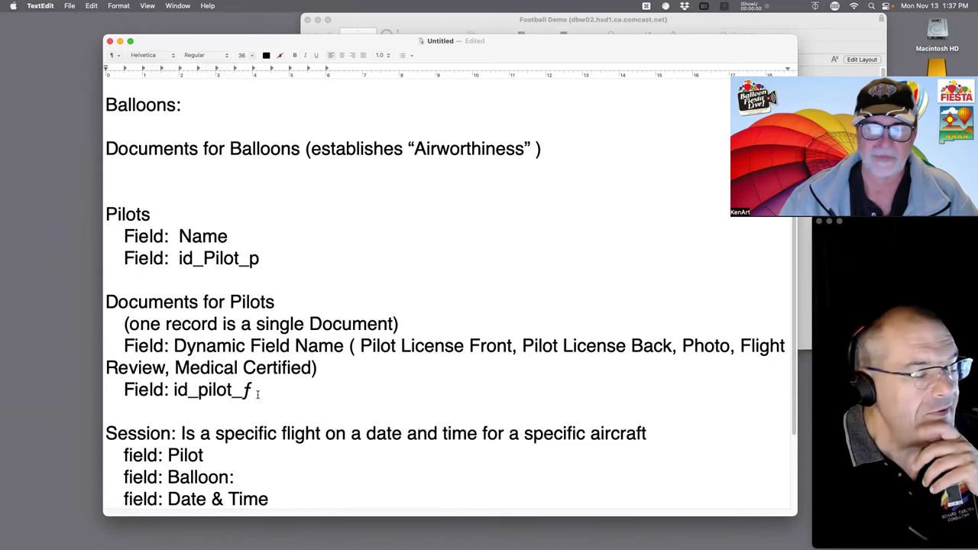
Step: Compare the pilot ID field under Pilots with the matching ID field under Documents for Pilots
drag(269, 264, 105, 258)
drag(267, 390, 134, 387)
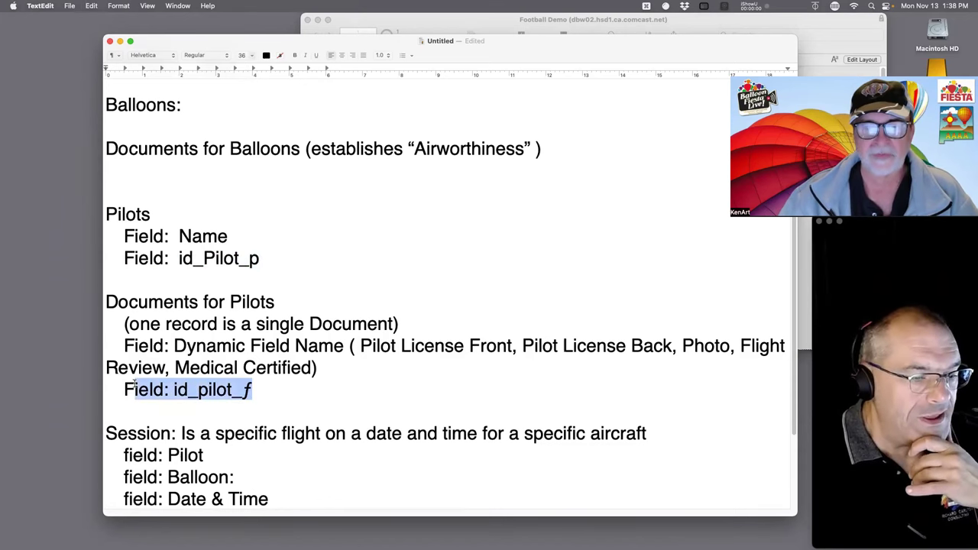
click(118, 413)
drag(314, 259, 105, 258)
drag(248, 390, 105, 390)
Step: Add indented field lines for Registration, Airworthiness Certificate and Annual Inspection under Documents for Balloons
scroll(171, 197, up, 3)
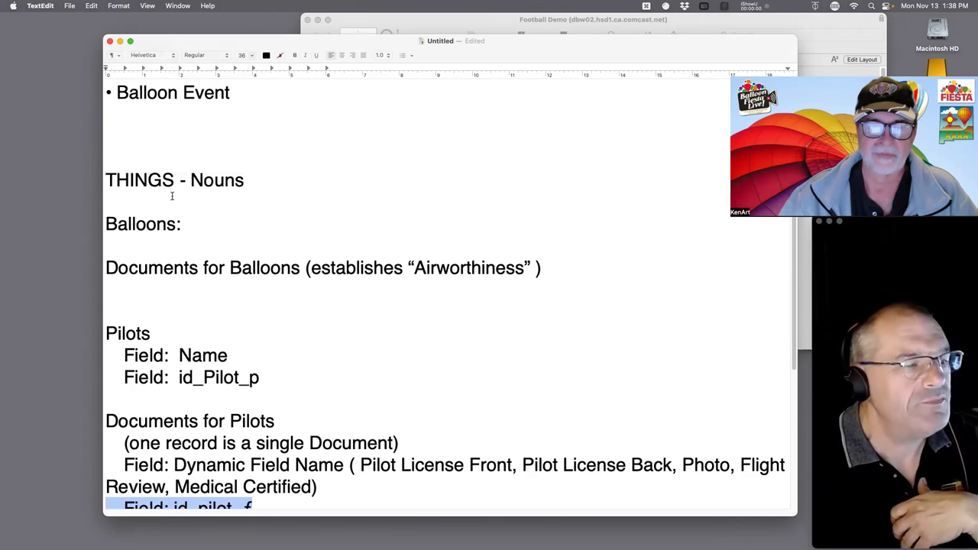
click(225, 294)
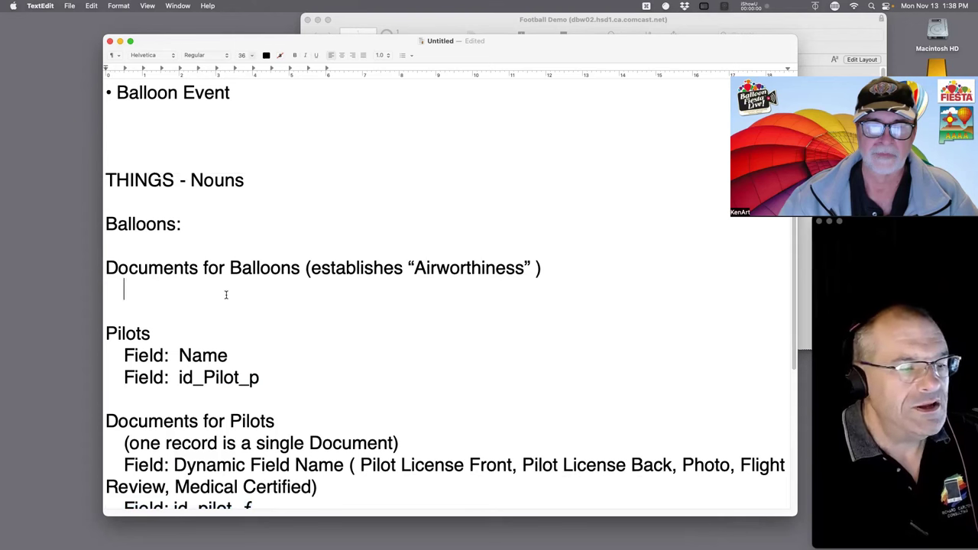
text(Field:  )
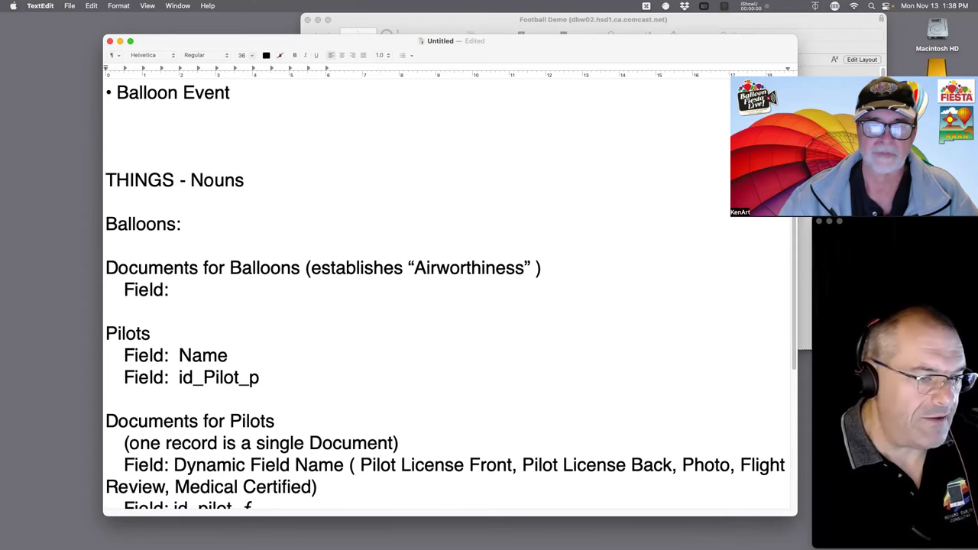
text(Registration)
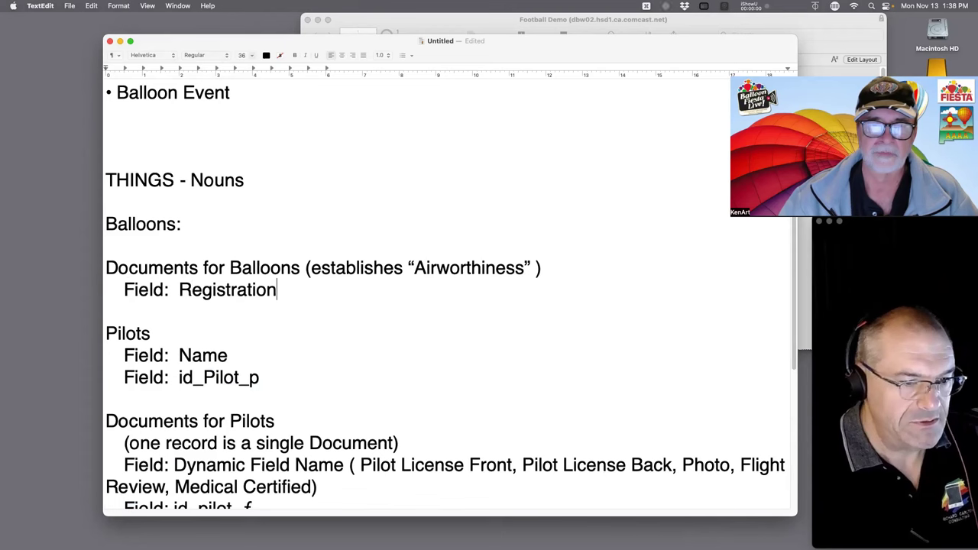
key(Return)
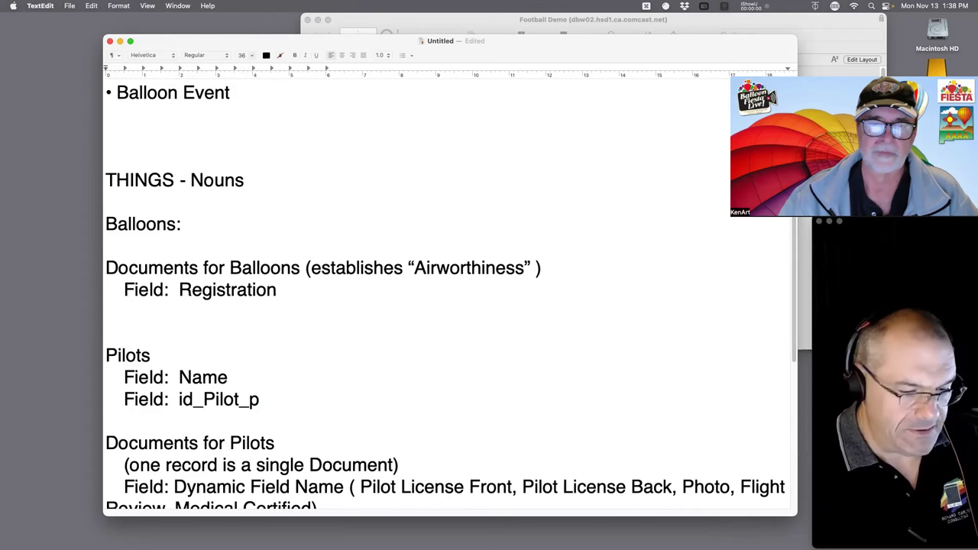
text(Field)
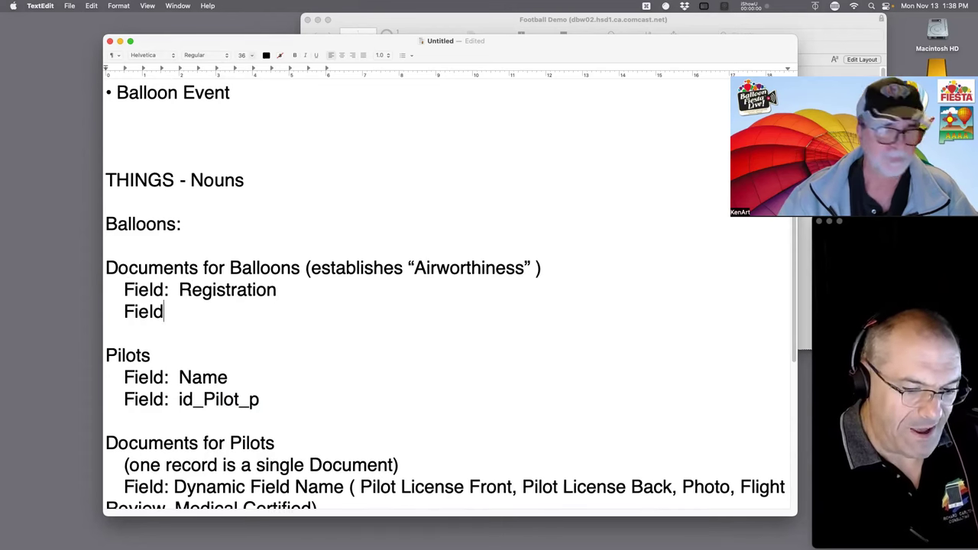
text(:  Air)
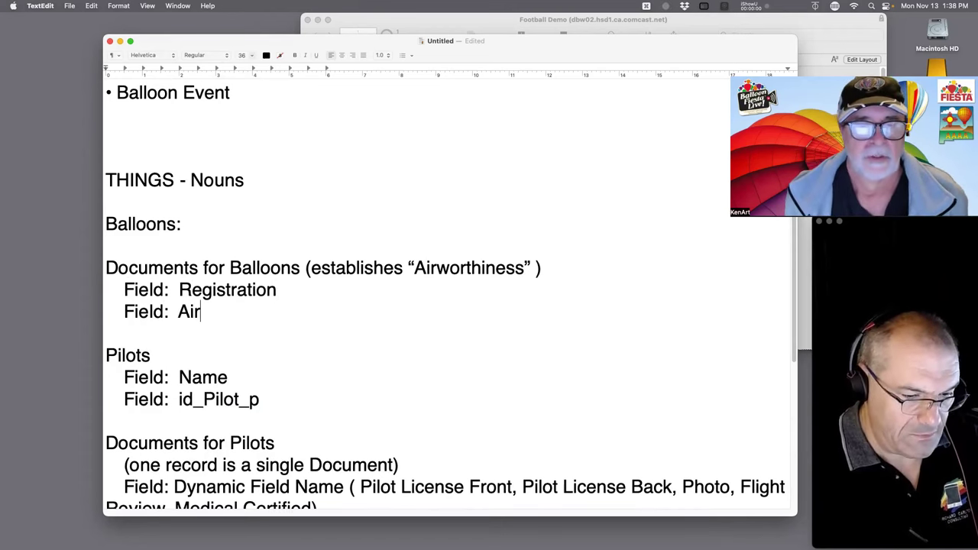
text(worthiness C)
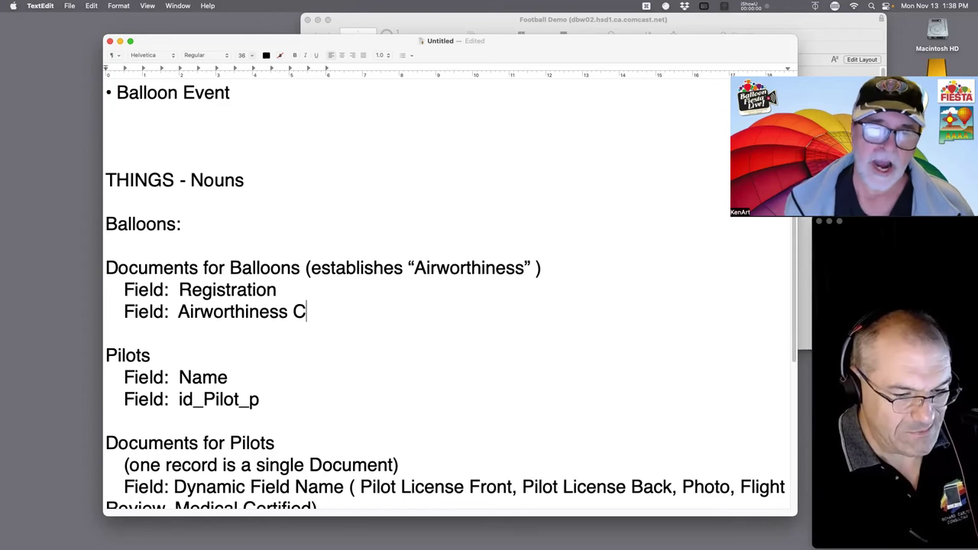
text(er)
text(tifi)
text(on)
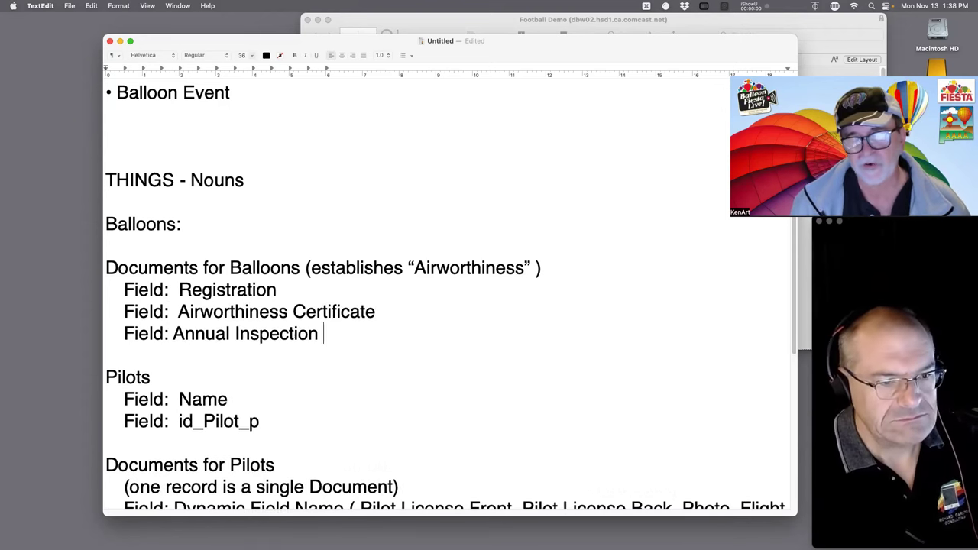
Step: Add the note "(out of Balloon Log book)" after Annual Inspection under Documents for Balloons
text(()
key(BackSpace)
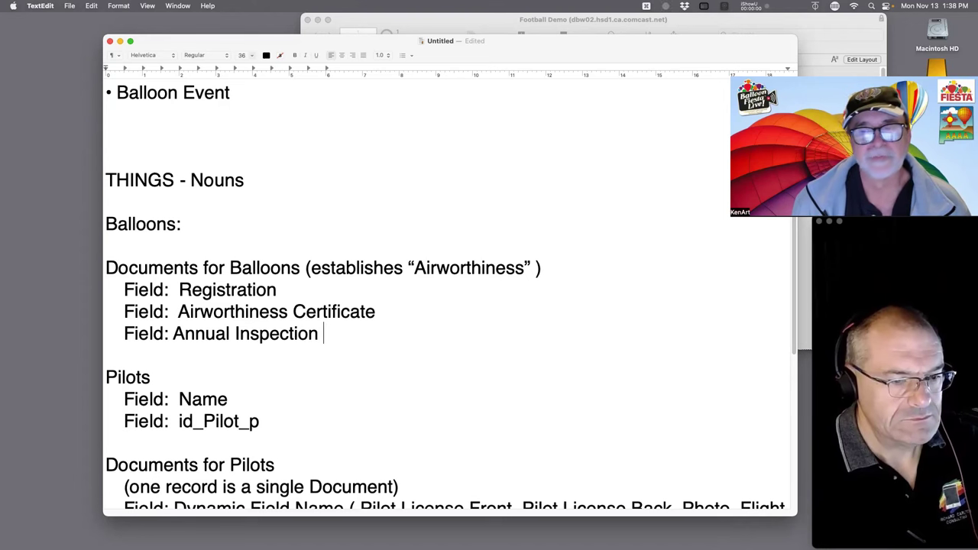
text(()
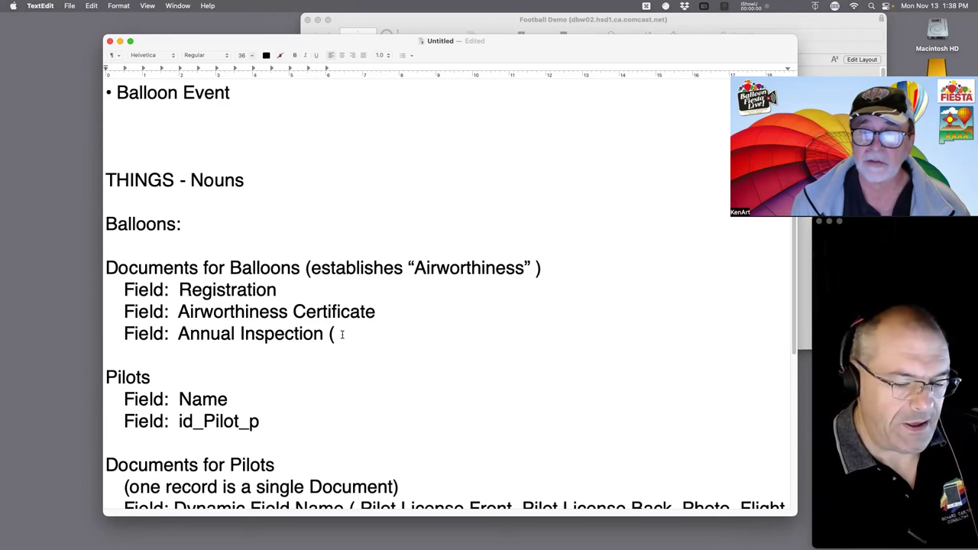
text(out of)
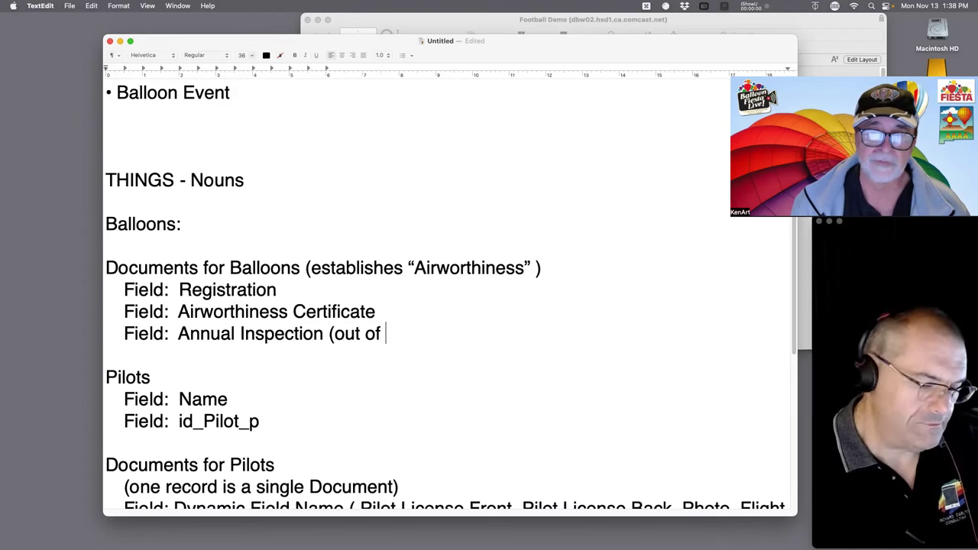
text( Balloo)
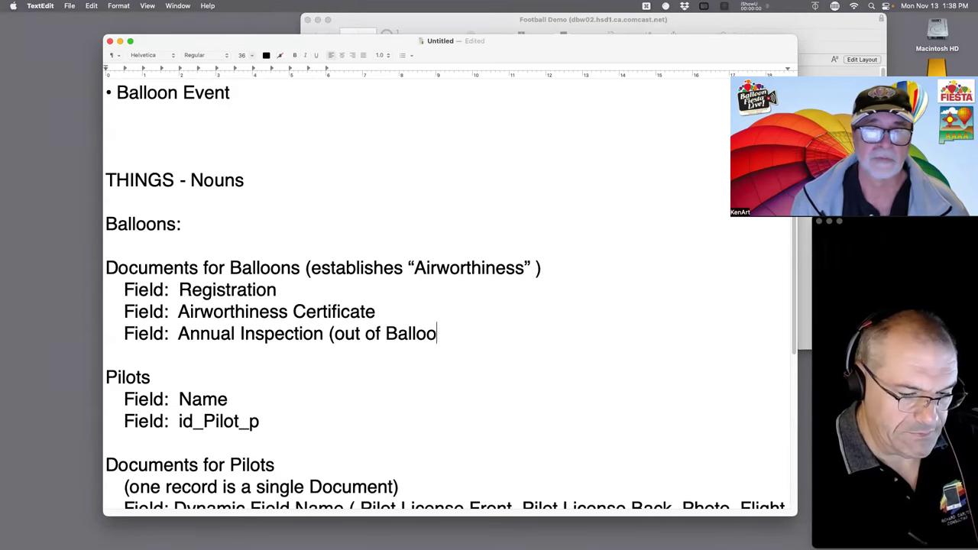
text(n Log book))
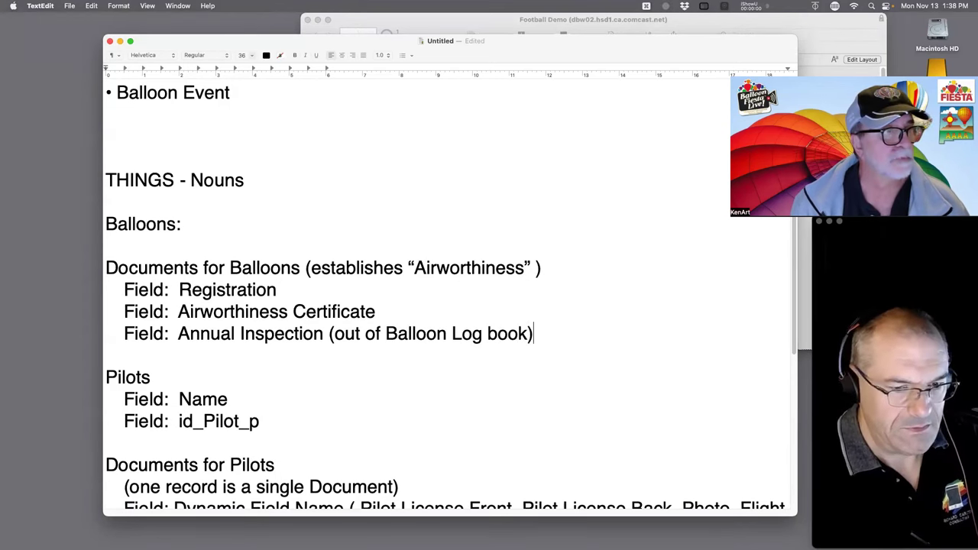
Step: Add an indented "Field: Photo of Balloon" line below Annual Inspection under Documents for Balloons
key(Return)
key(Tab)
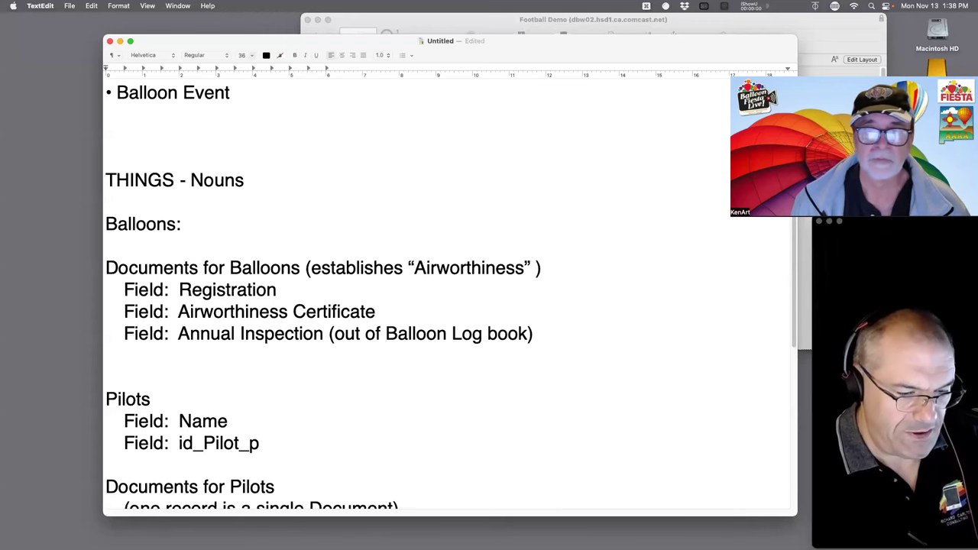
text(Field:  )
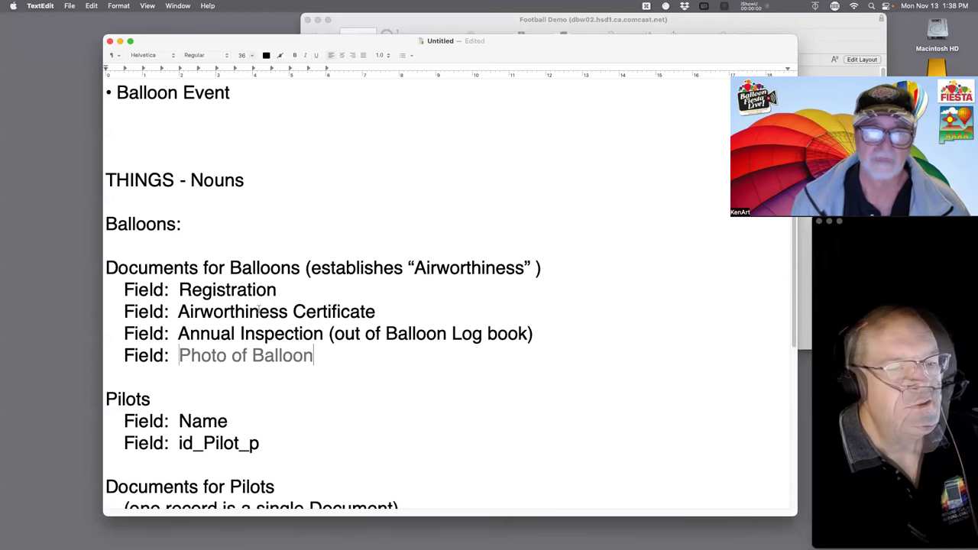
text(Photo of Balloon)
Step: Replace the word "Field" with "Value of Popup" on the Registration line under Documents for Balloons
drag(106, 377, 100, 284)
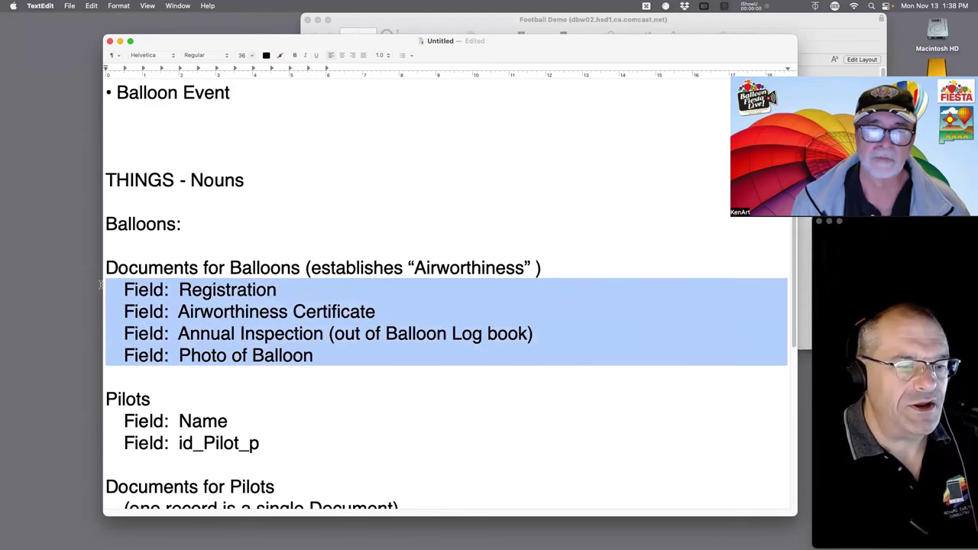
click(157, 293)
double_click(158, 291)
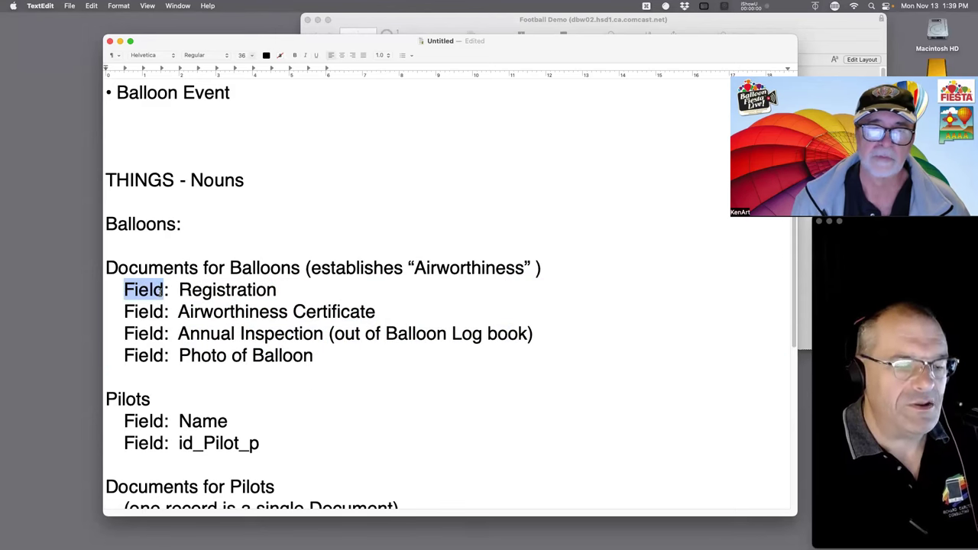
text(Value of)
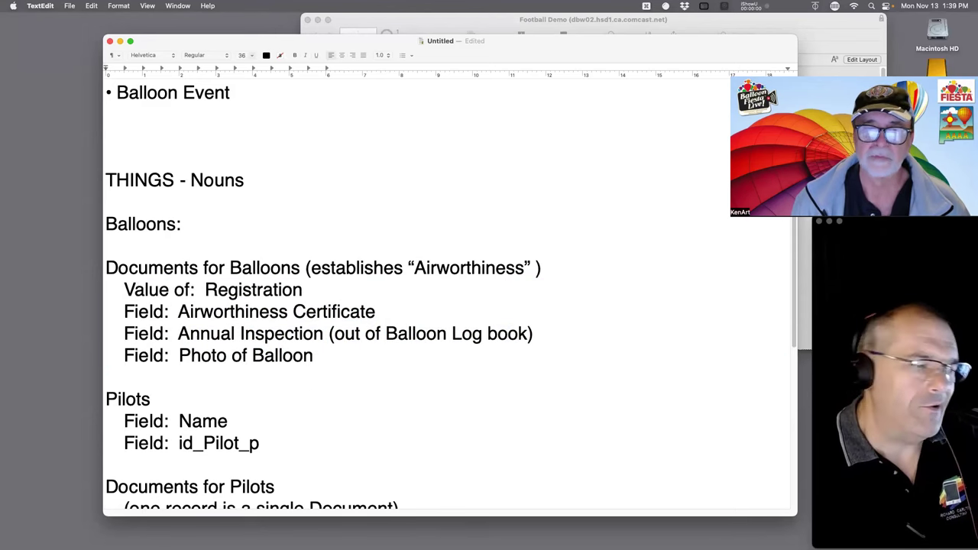
text( Popup)
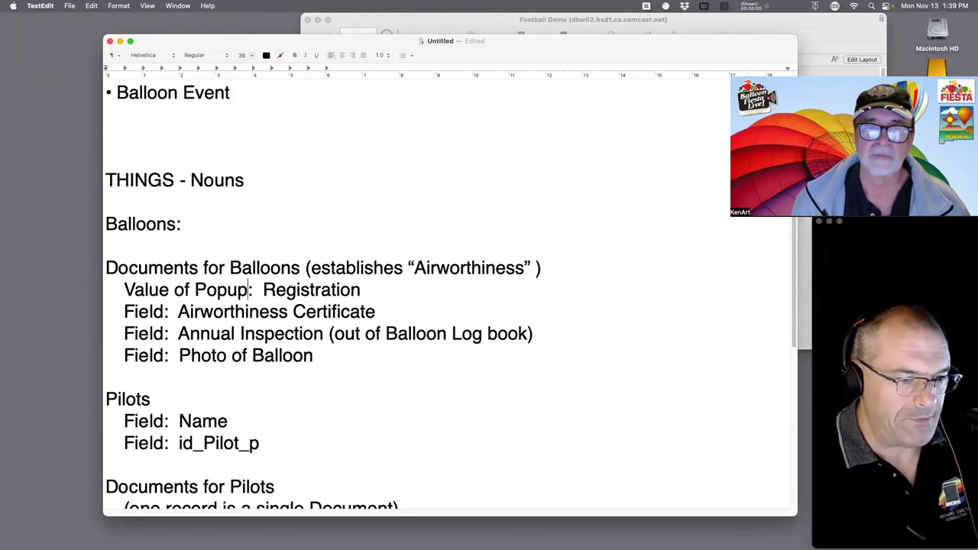
Step: Copy the "Value of Popup:" label over the "Field:" labels of Airworthiness Certificate, Annual Inspection and Photo of Balloon
drag(263, 295, 113, 296)
click(121, 303)
drag(263, 291, 85, 292)
key(super+c)
drag(185, 313, 83, 314)
key(super+v)
drag(157, 334, 75, 337)
key(super+v)
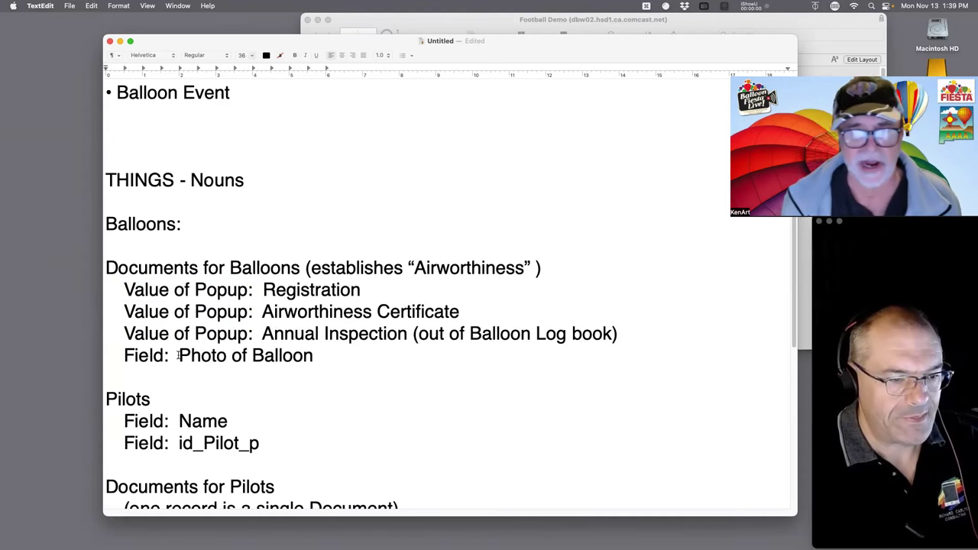
drag(178, 356, 91, 359)
key(super+v)
Step: Insert an indented "Field: Dynamic Name of Doc" line above the popup values under Documents for Balloons
click(124, 290)
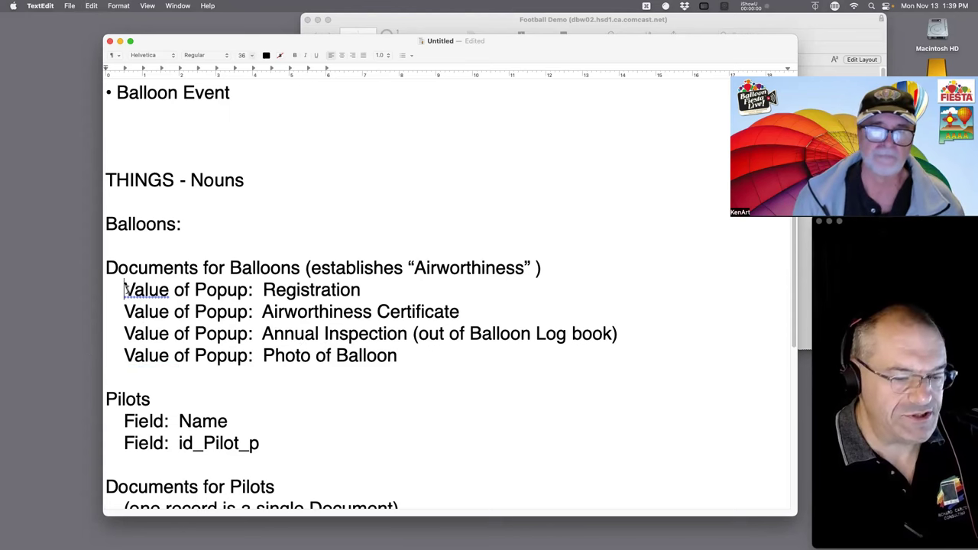
key(Return)
key(Up)
key(Tab)
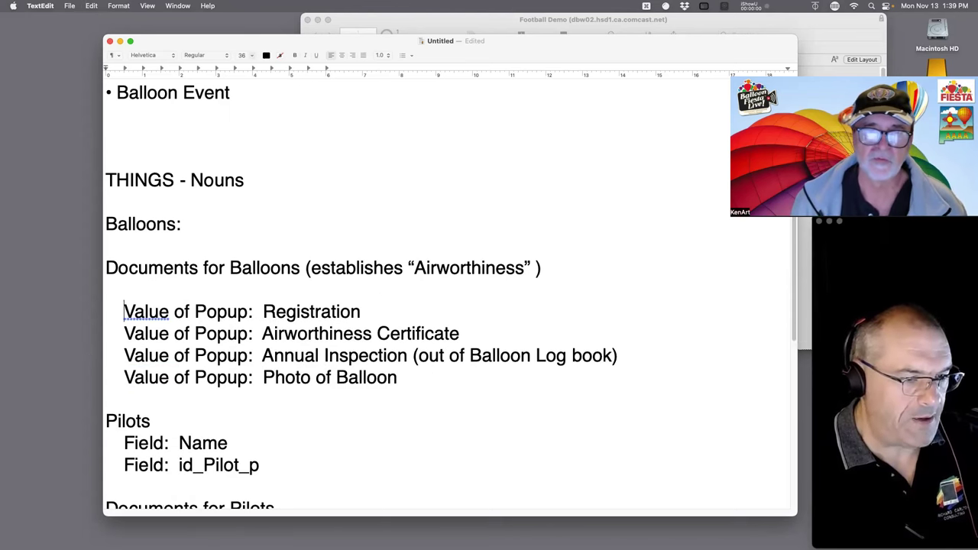
key(Up)
text(Field)
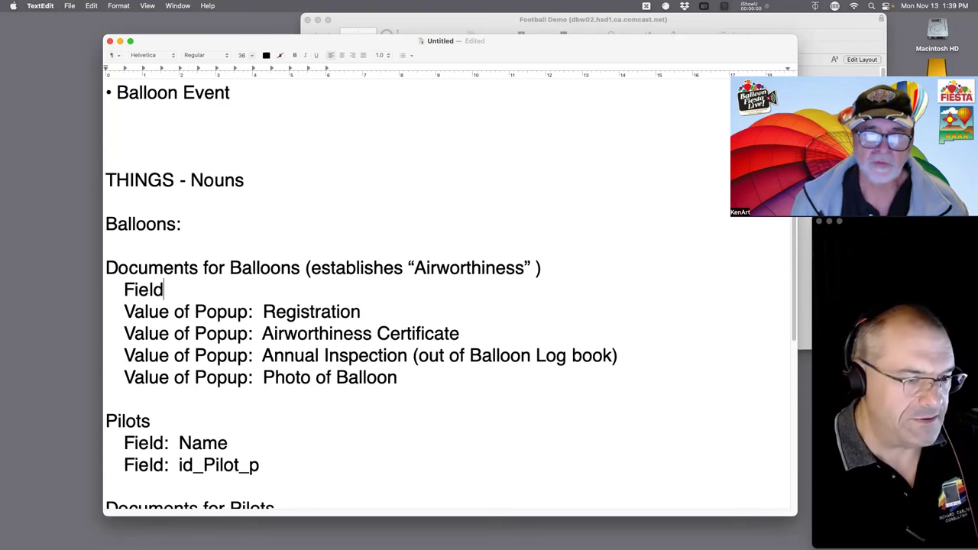
text(:  D)
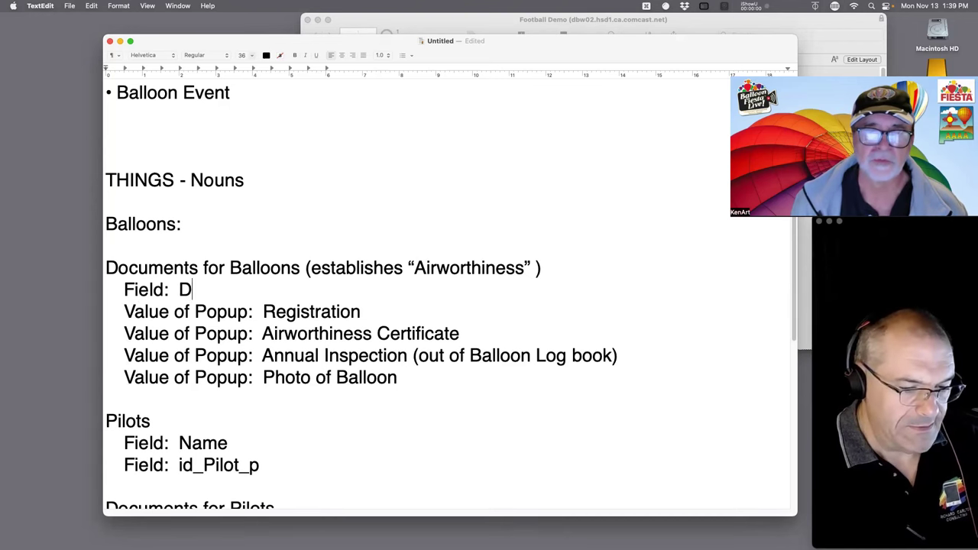
text(ynamic Name of DFo)
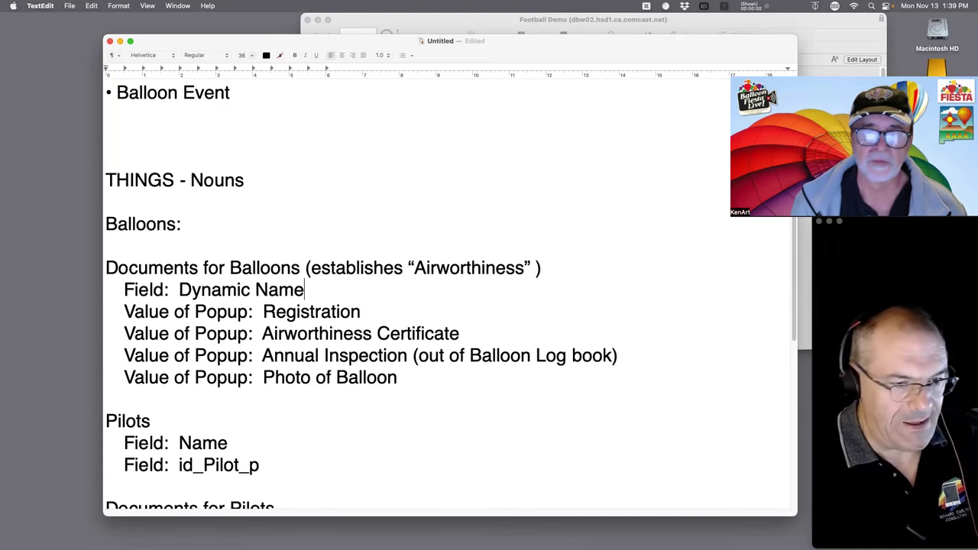
key(BackSpace)
key(BackSpace)
text(oc)
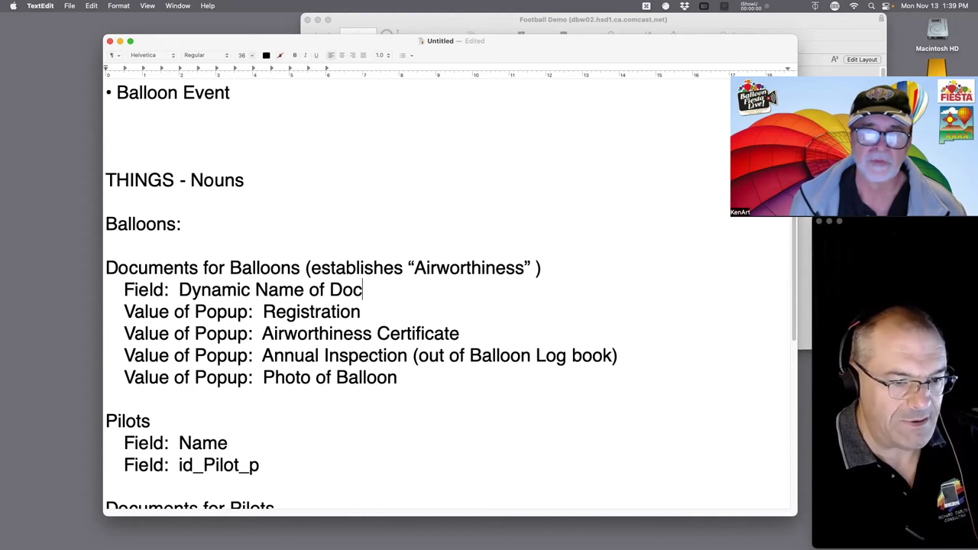
Step: Add a "Field: Container" line directly below the Dynamic Name of Doc line
key(Return)
text(Field)
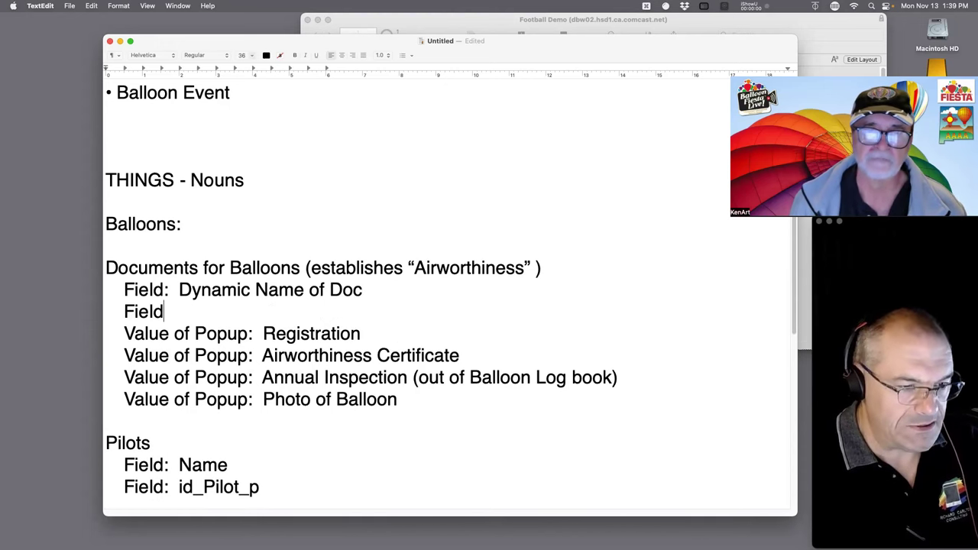
text(: Container)
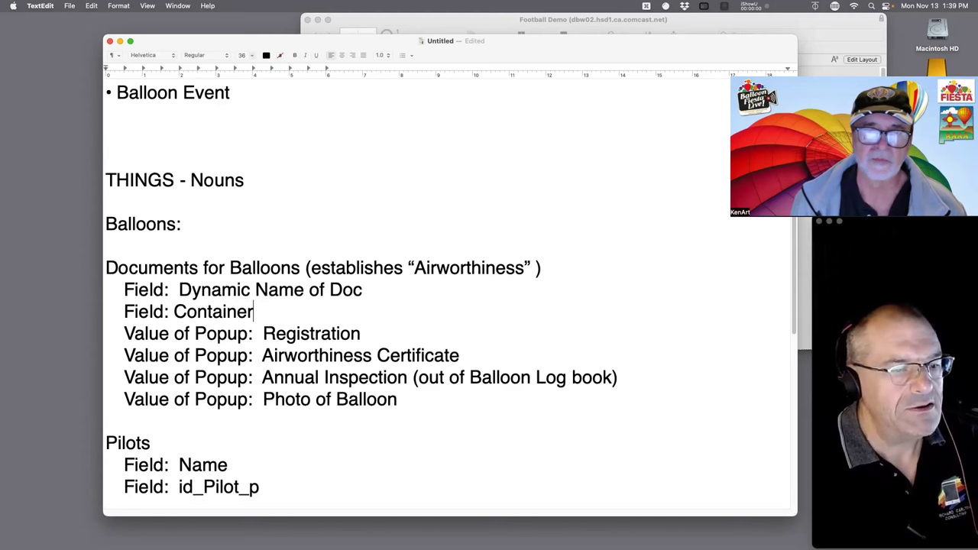
Step: Move the four "Value of Popup" lines directly beneath Dynamic Name of Doc and indent them one level further
drag(411, 399, 81, 325)
key(BackSpace)
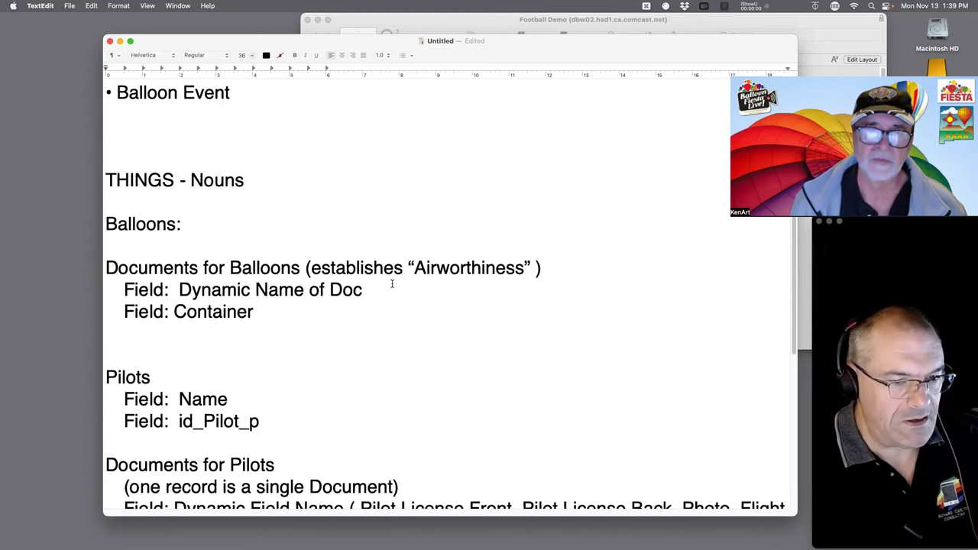
click(393, 284)
key(Return)
key(Tab)
key(cmd+v)
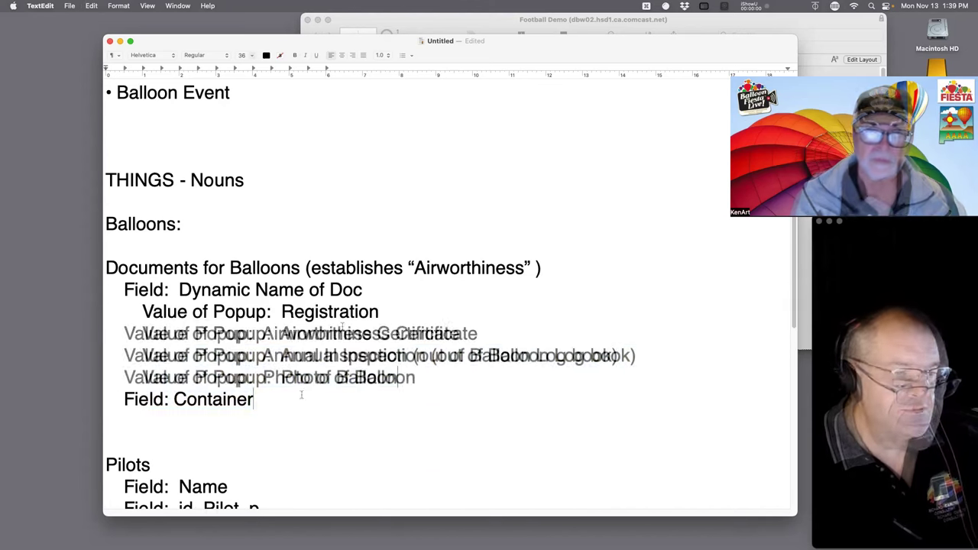
Step: Compare the field structure of Documents for Balloons with the Documents for Pilots section
drag(302, 395, 126, 304)
scroll(256, 352, down, 3)
scroll(257, 352, down, 5)
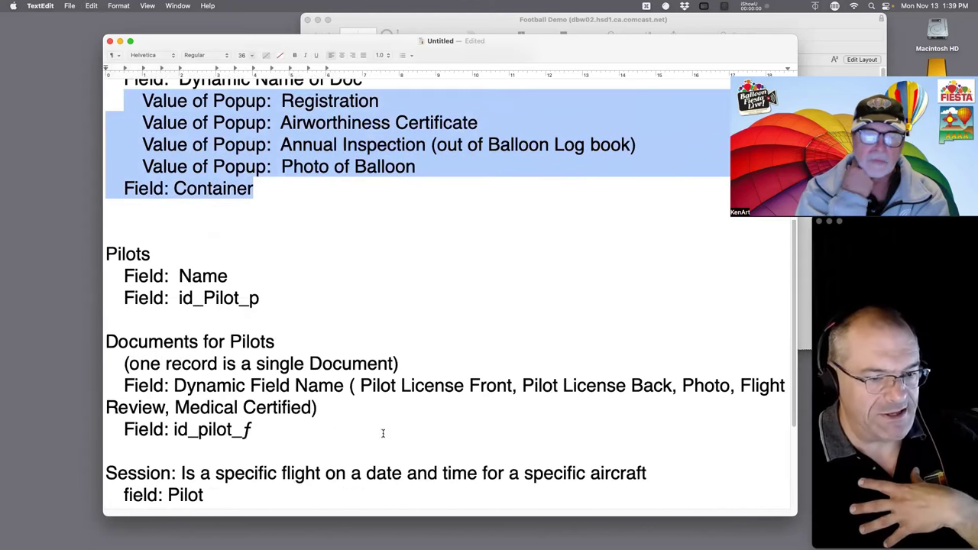
drag(332, 441, 150, 341)
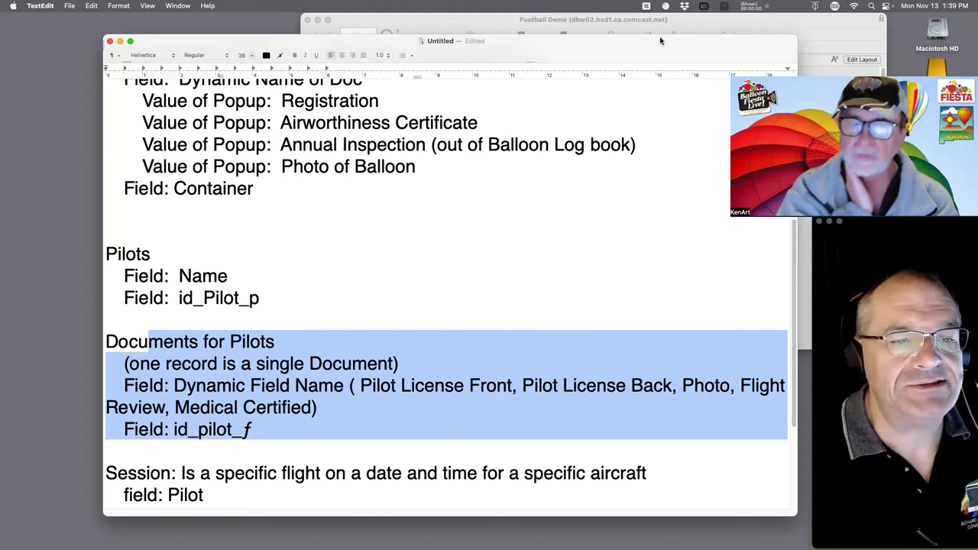
Step: Switch to the Carson Secure Transport CRM student record in FileMaker Pro and enlarge its window to show all document containers
drag(557, 40, 557, 121)
key(fn+ctrl+c)
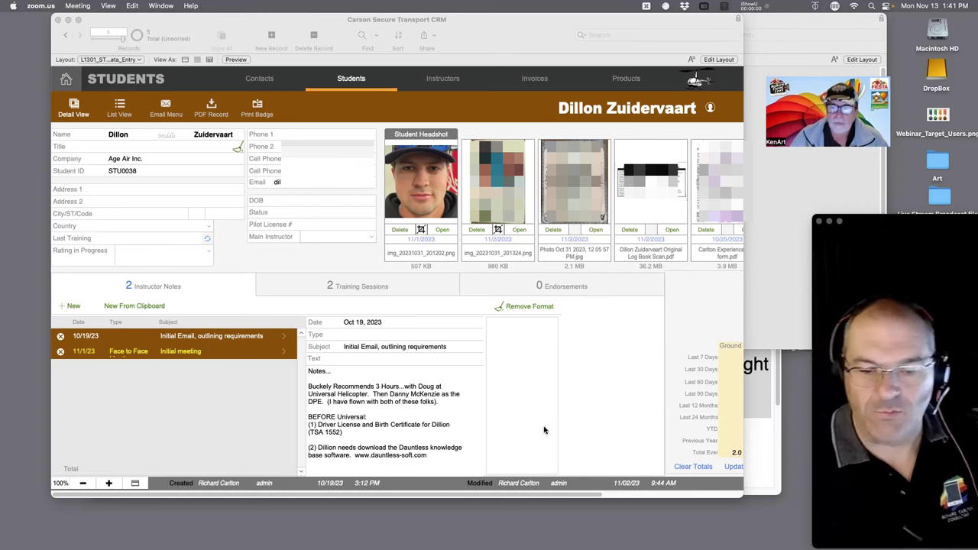
click(742, 495)
drag(741, 496, 974, 548)
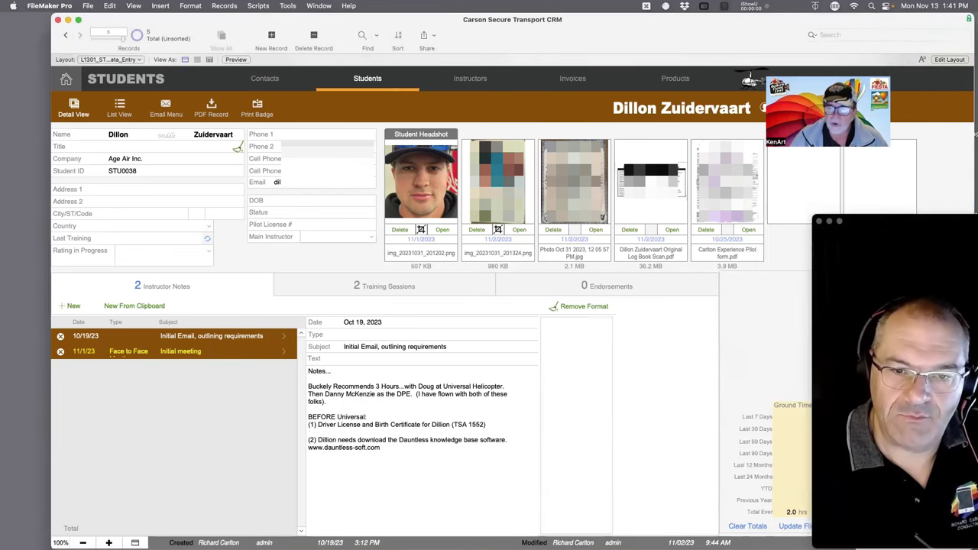
drag(892, 150, 972, 200)
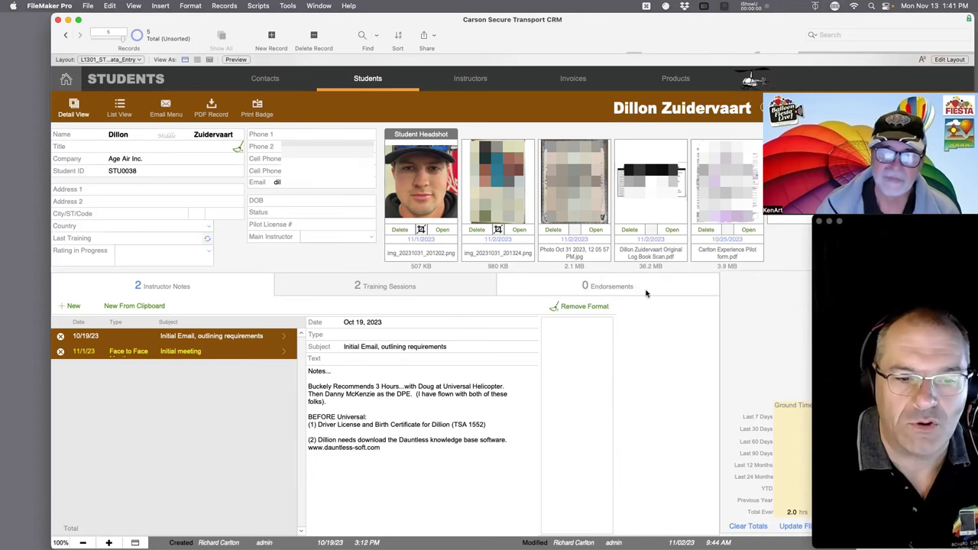
Step: Examine the student's related Training Sessions and Endorsements
click(412, 287)
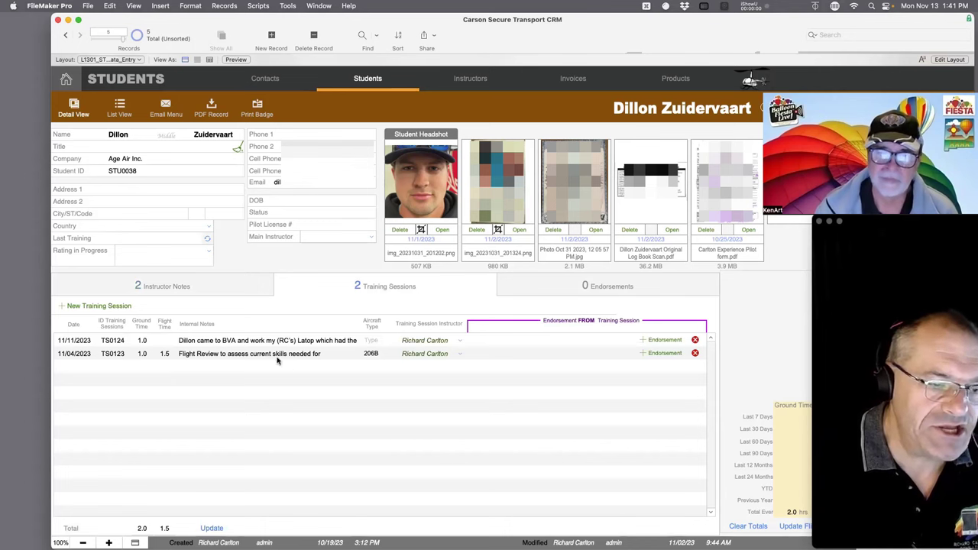
click(563, 288)
click(434, 290)
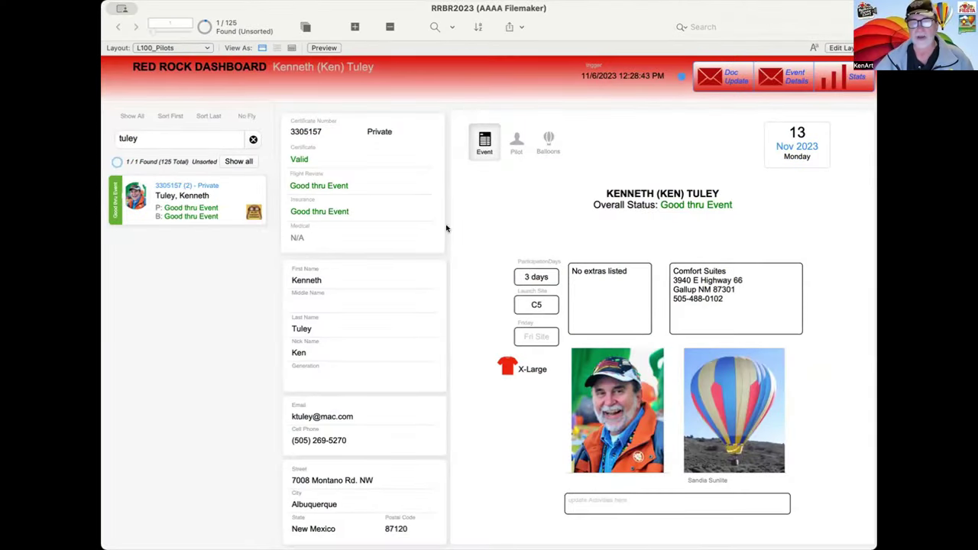
Step: Review the pilot's documents and certificate details, the balloon's documents and the event overview in the Red Rock Dashboard
click(517, 142)
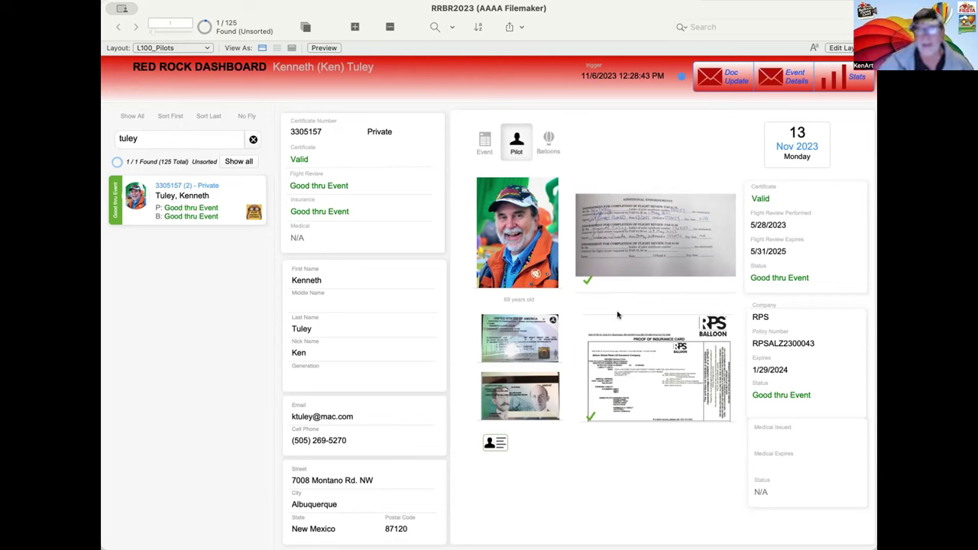
click(491, 443)
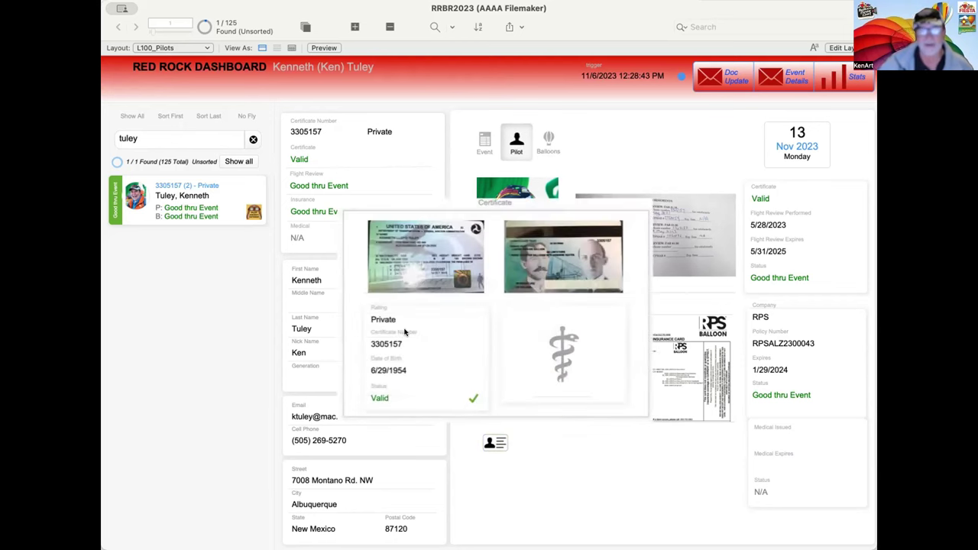
click(551, 443)
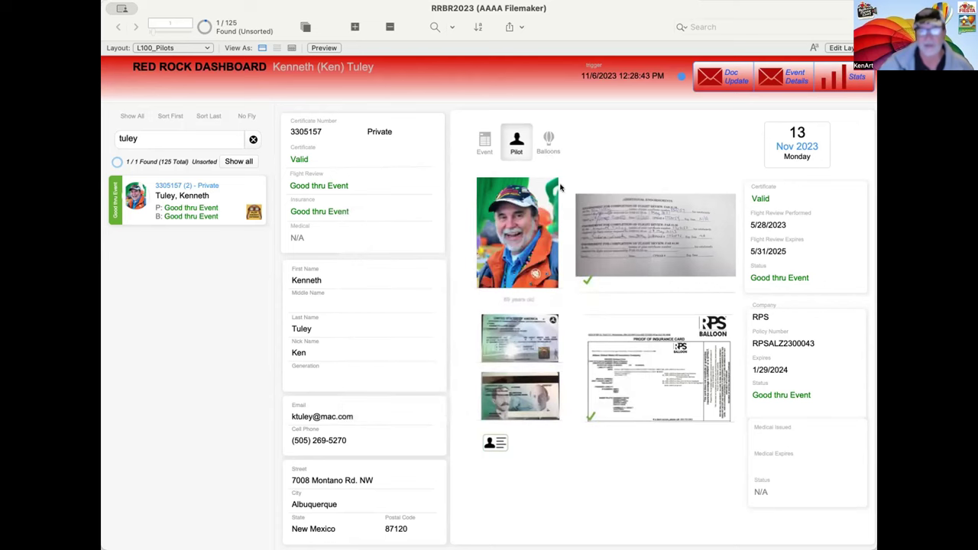
click(545, 139)
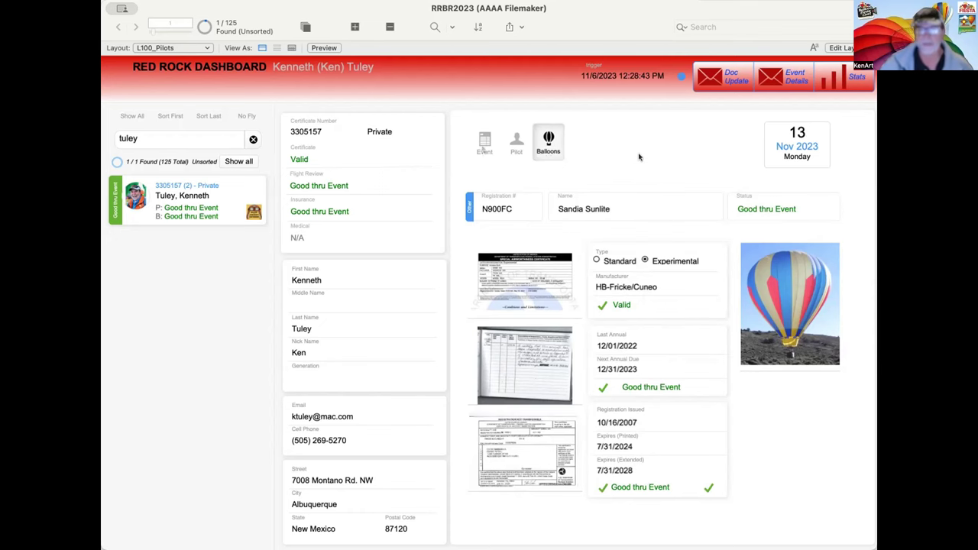
click(485, 142)
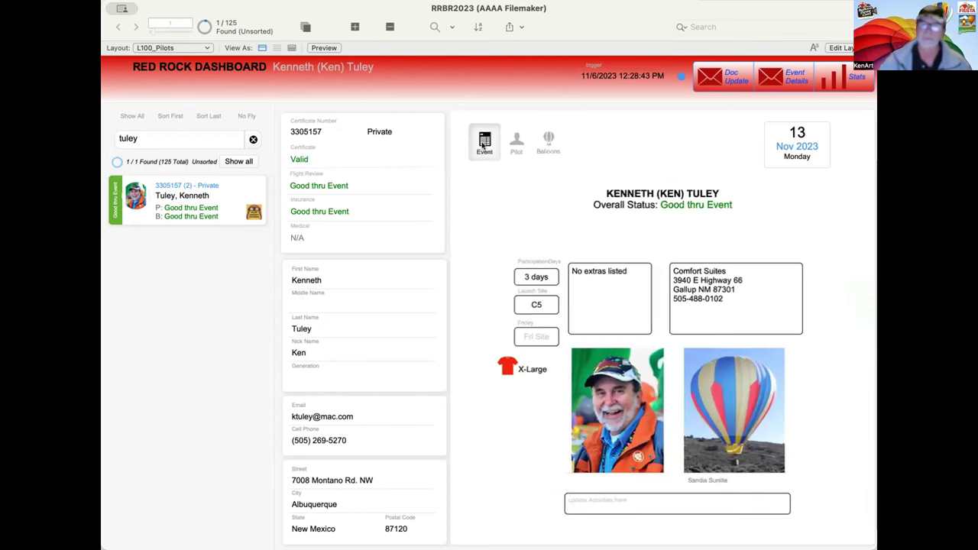
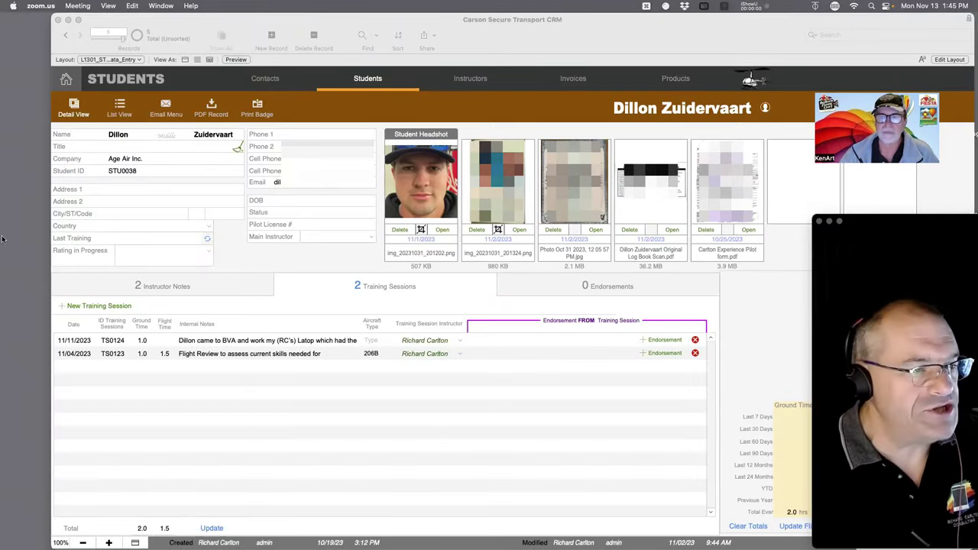
Step: Return to the TextEdit notes and review the outline from its beginning through the Documents for Balloons section
mouse_move(3, 299)
click(19, 420)
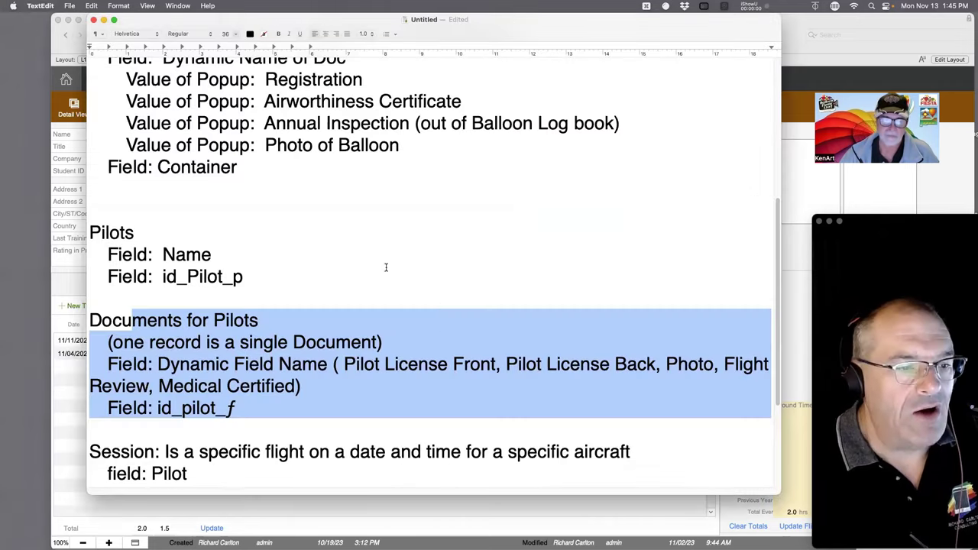
scroll(347, 253, up, 5)
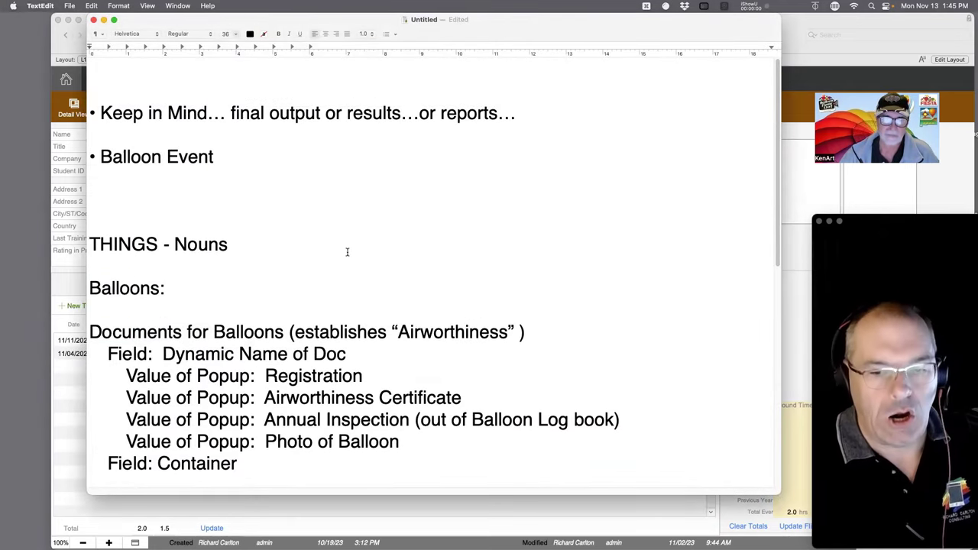
Step: Switch back to the Carson Secure Transport CRM in FileMaker Pro and review its database table list, including INS_Instructor
click(798, 157)
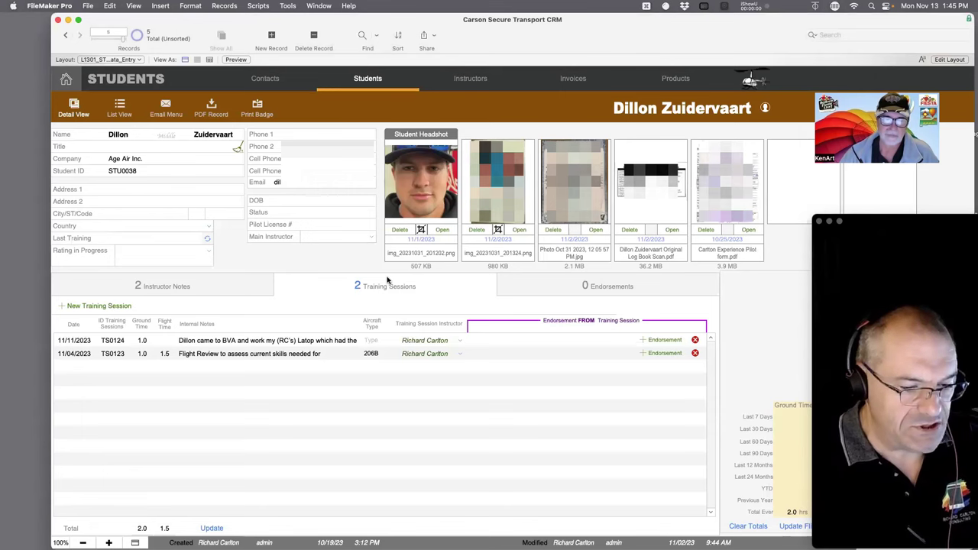
key(super+shift+d)
click(501, 47)
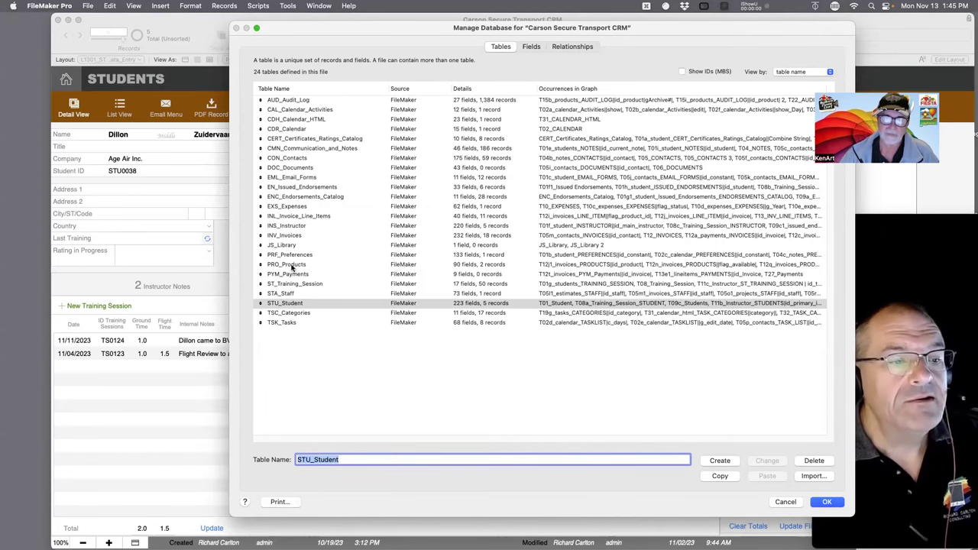
click(291, 226)
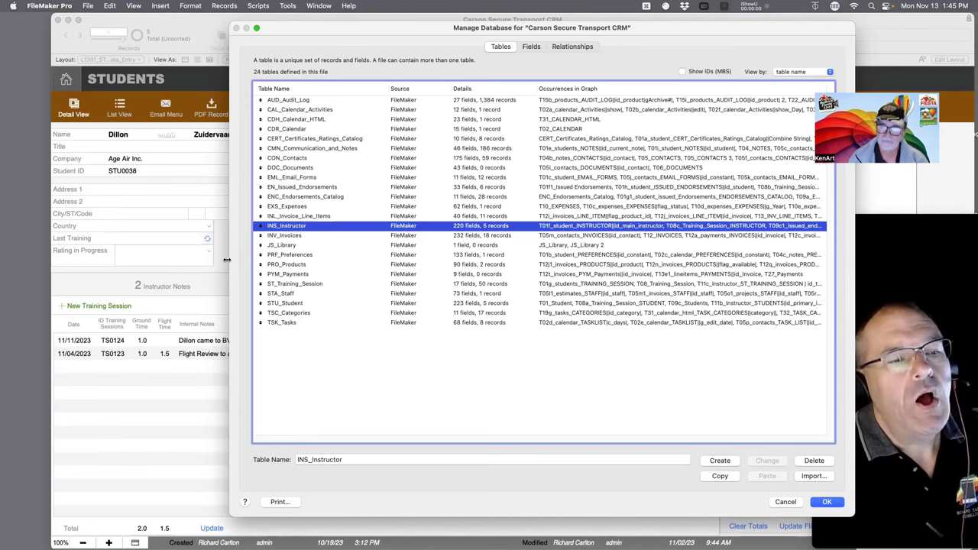
click(819, 505)
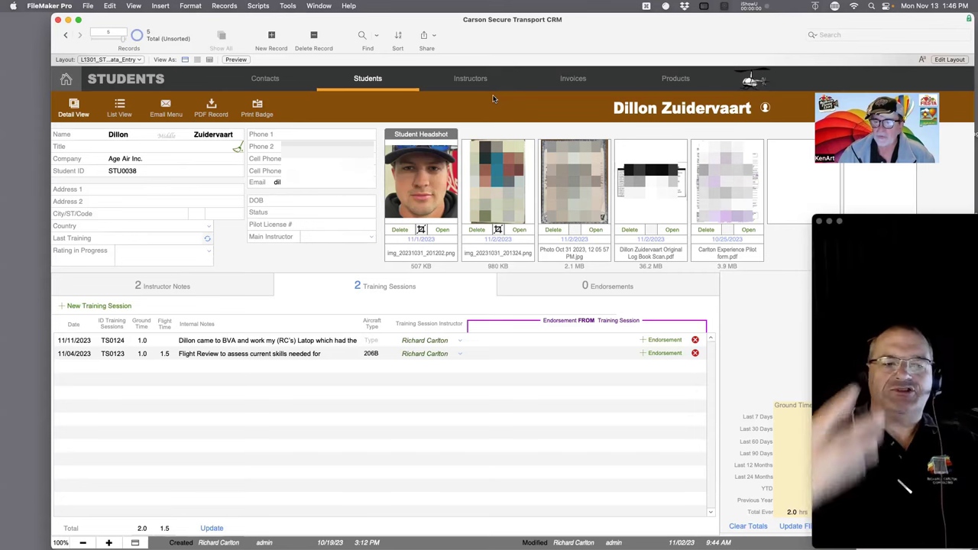
Step: Move the CRM window off the TextEdit notes and highlight the Balloons heading, followed by the whole Documents for Balloons section
drag(440, 27, 443, 500)
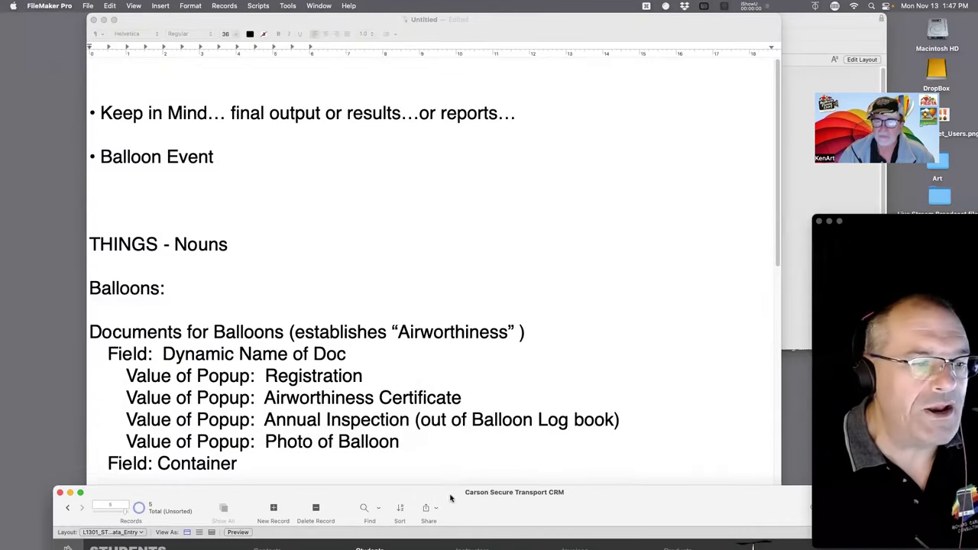
scroll(341, 303, down, 2)
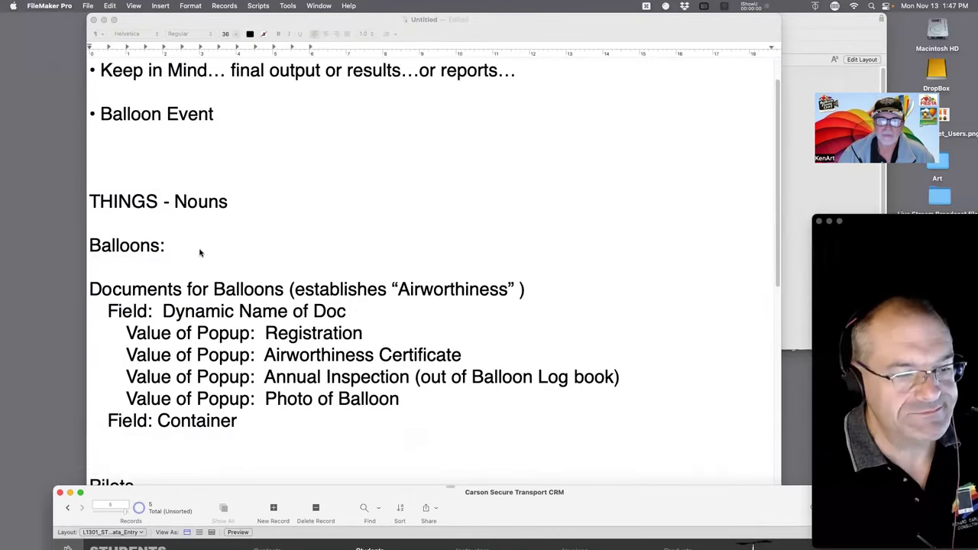
click(94, 237)
drag(186, 245, 85, 246)
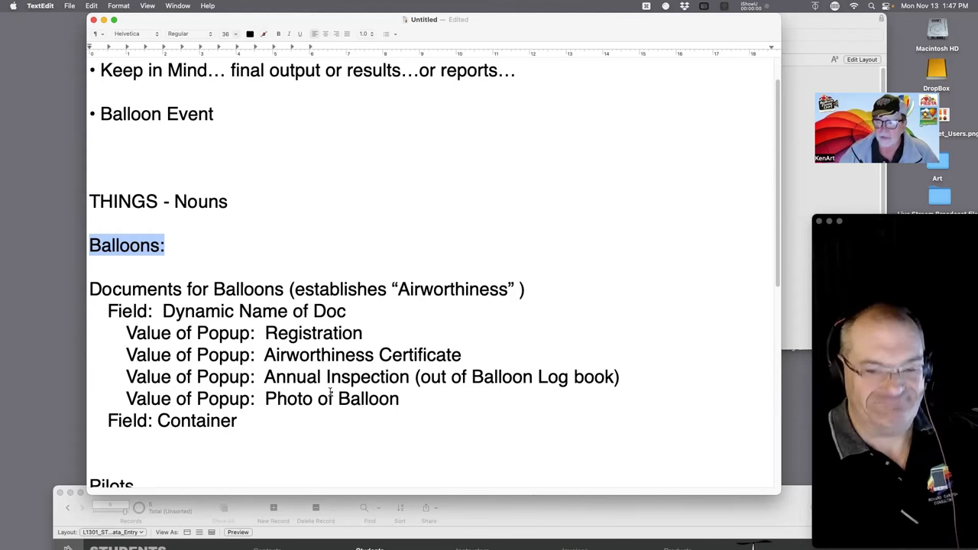
scroll(333, 390, down, 1)
scroll(315, 380, down, 1)
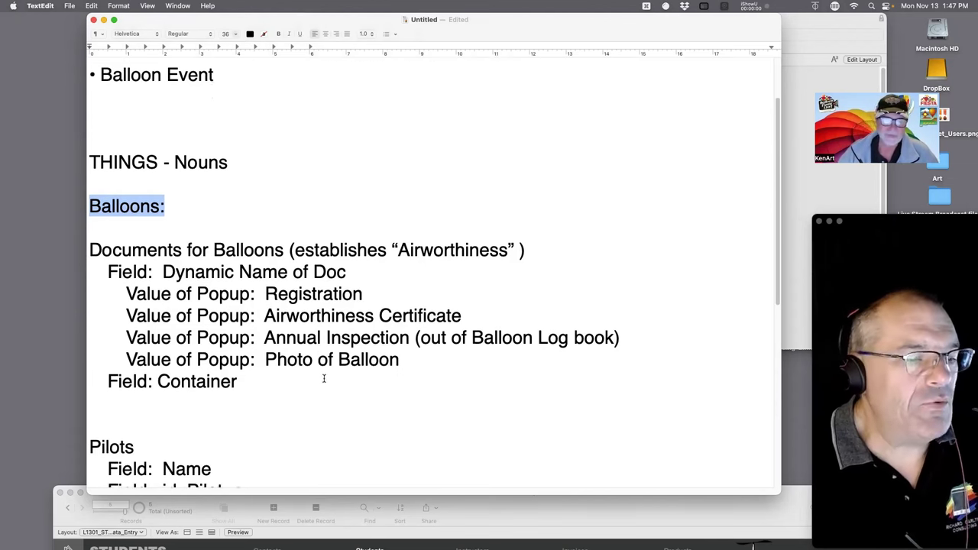
drag(290, 375, 93, 254)
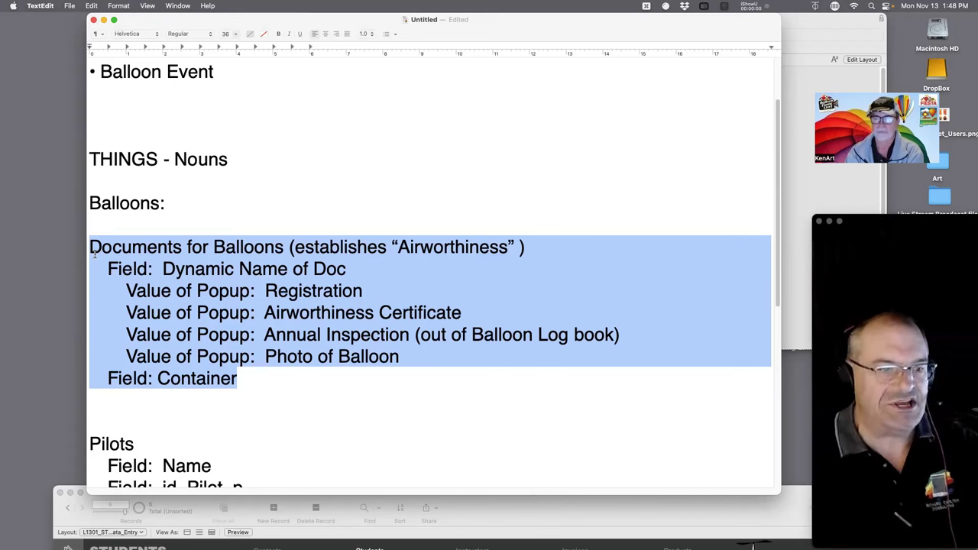
Step: Move the existing notes aside, create a new TextEdit document with 36-point text, and enlarge its window to fill most of the screen
drag(311, 23, 427, 423)
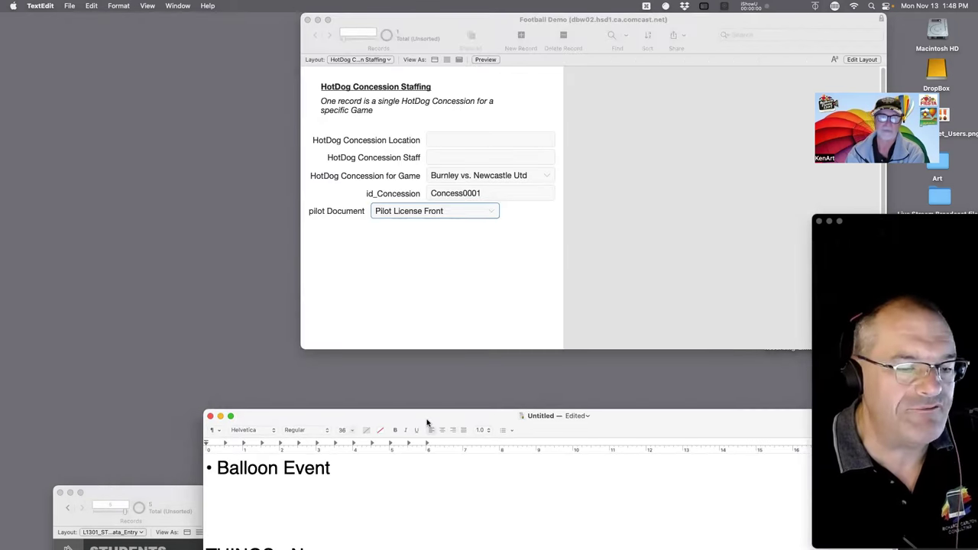
key(super+s)
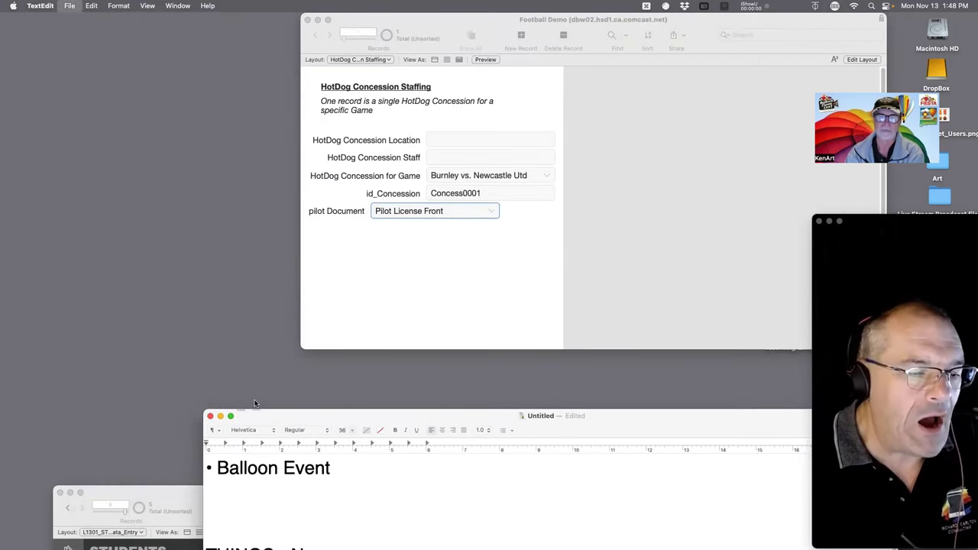
key(super+n)
drag(273, 58, 176, 26)
click(156, 42)
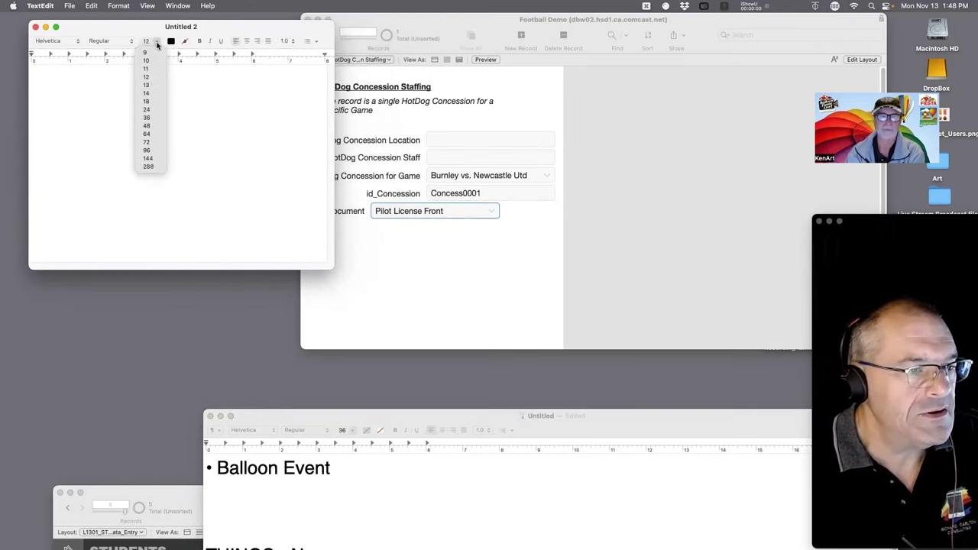
click(149, 119)
drag(331, 268, 807, 549)
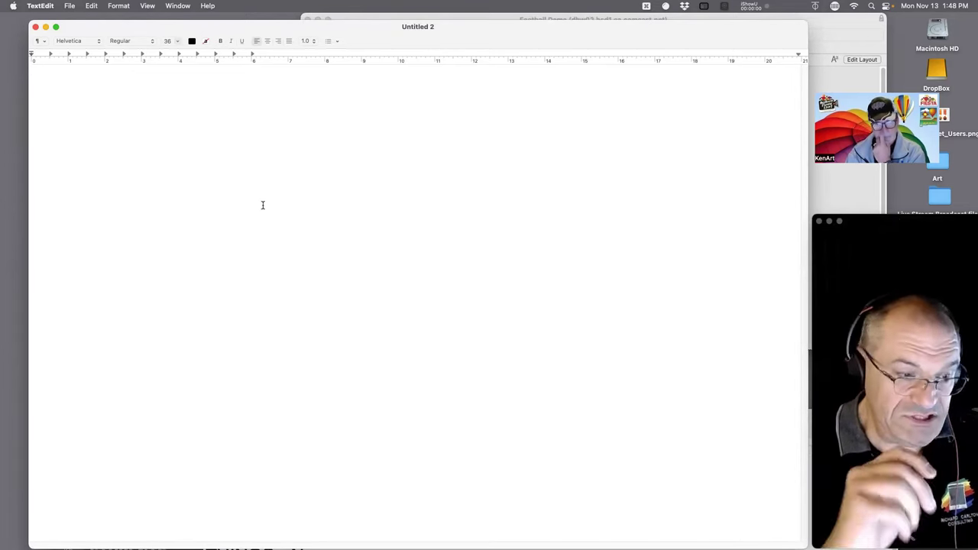
Step: Enter the heading "Balloons" on the second line of the new document
key(Return)
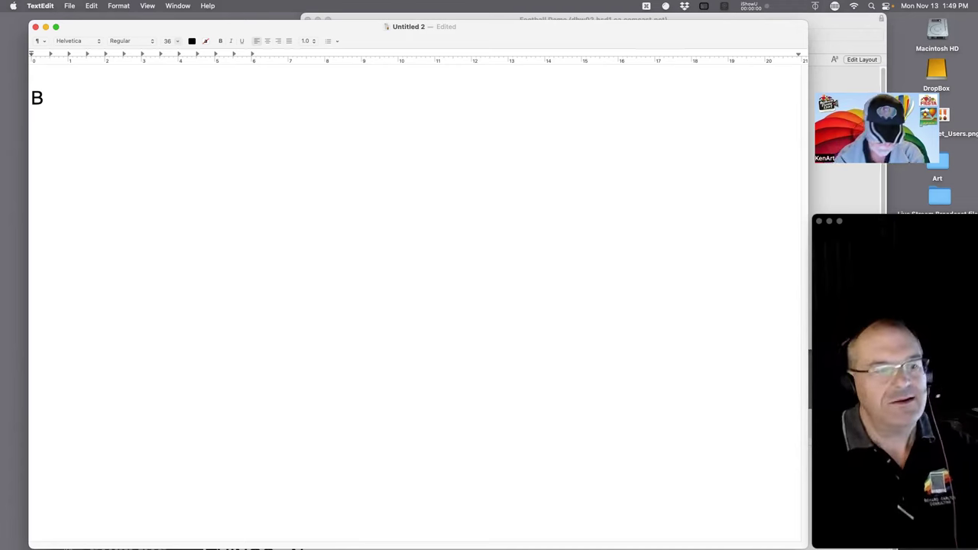
text(a)
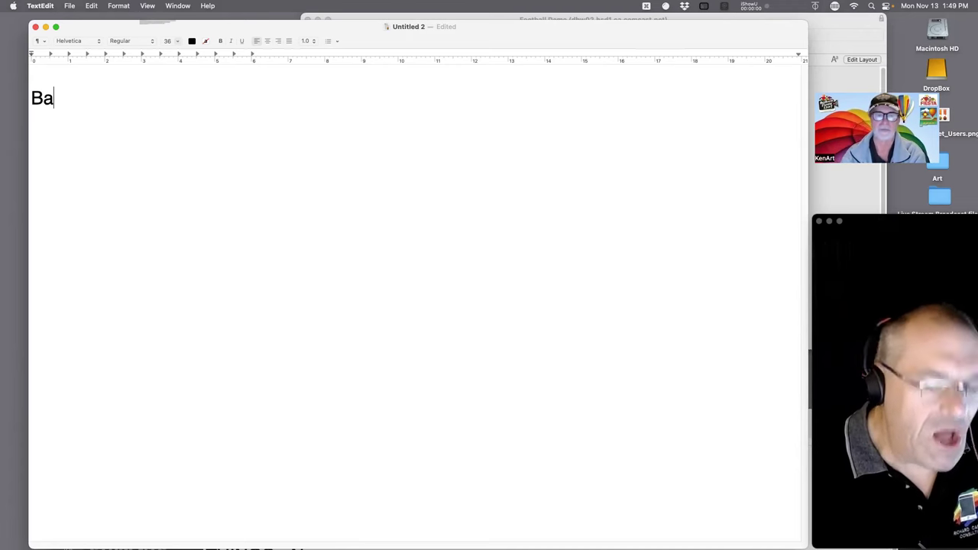
text(lloons)
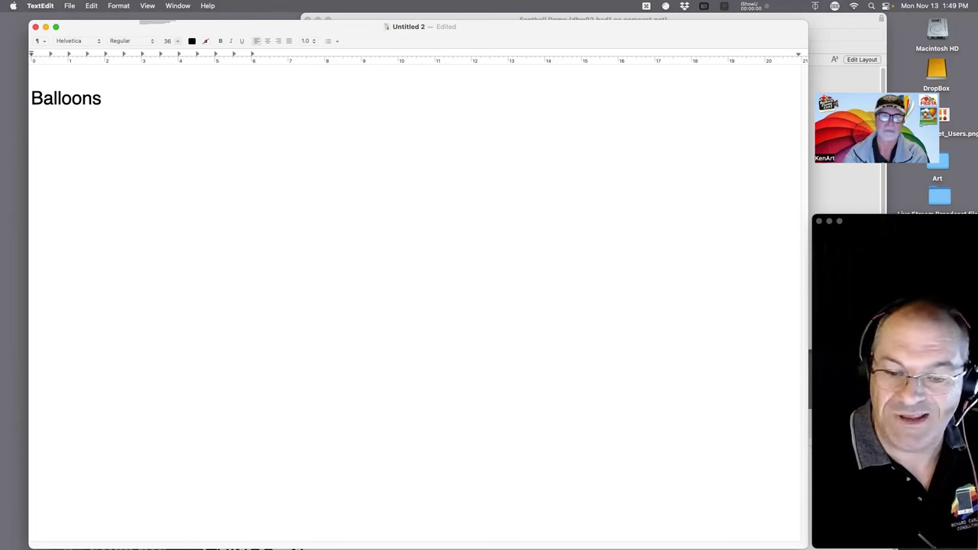
key(Return)
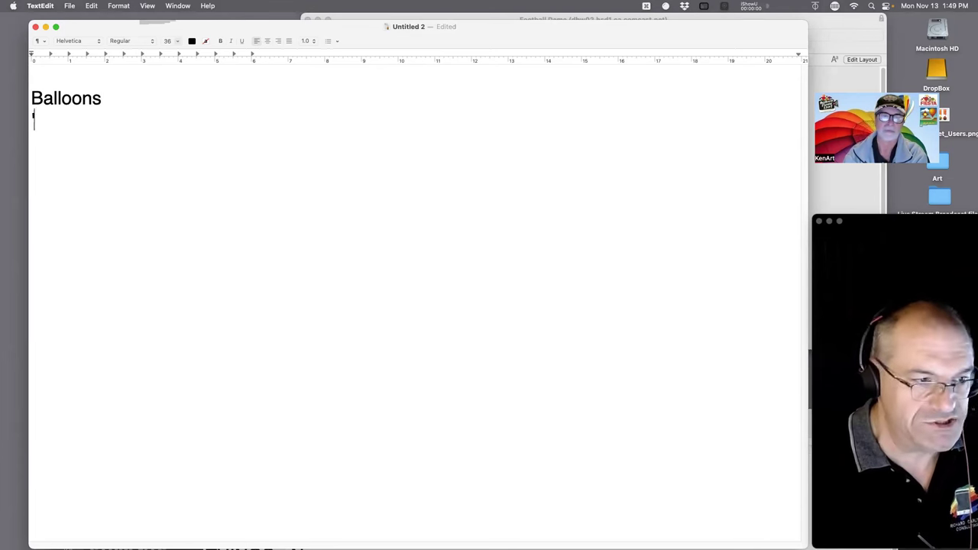
Step: Add the heading "Model (5 models)" below Balloons, separated by blank lines
key(Return)
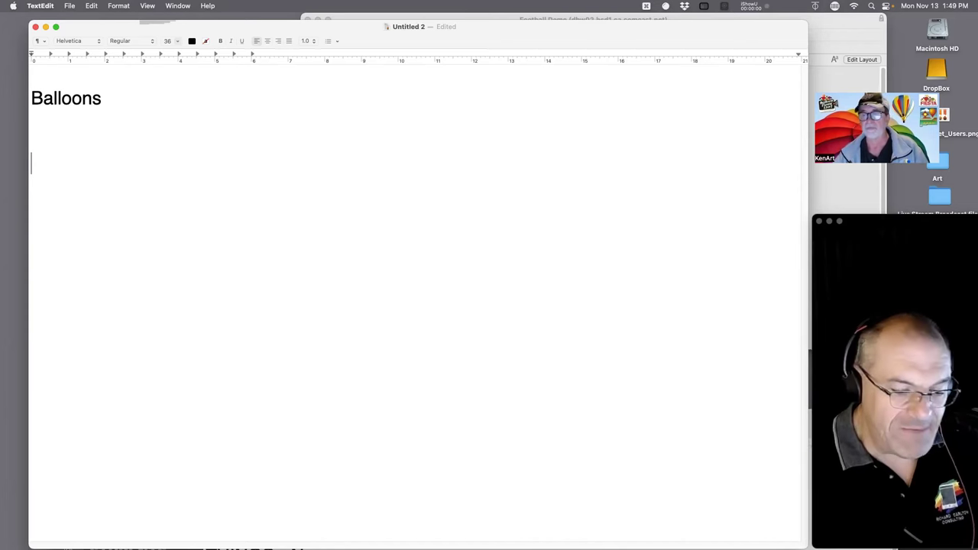
text(Model)
key(Return)
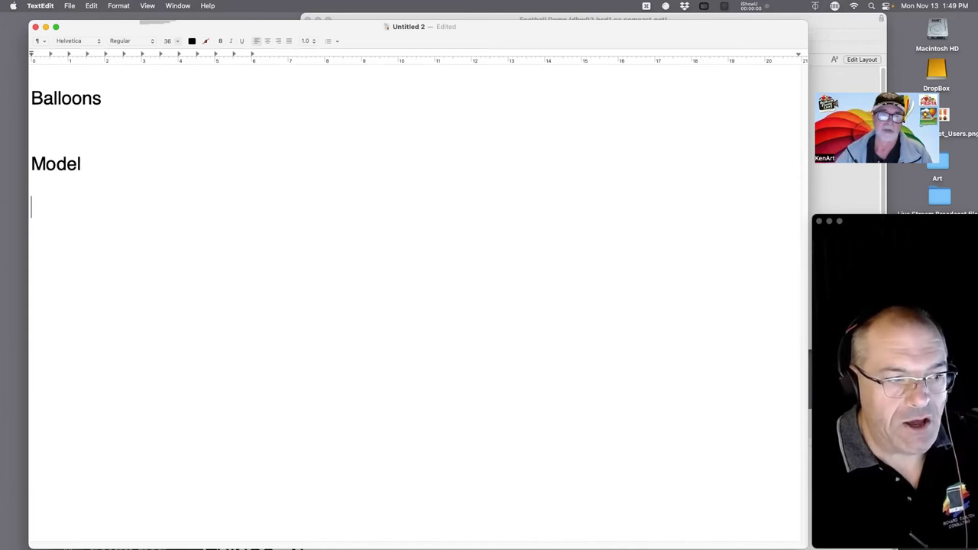
text((5 models)
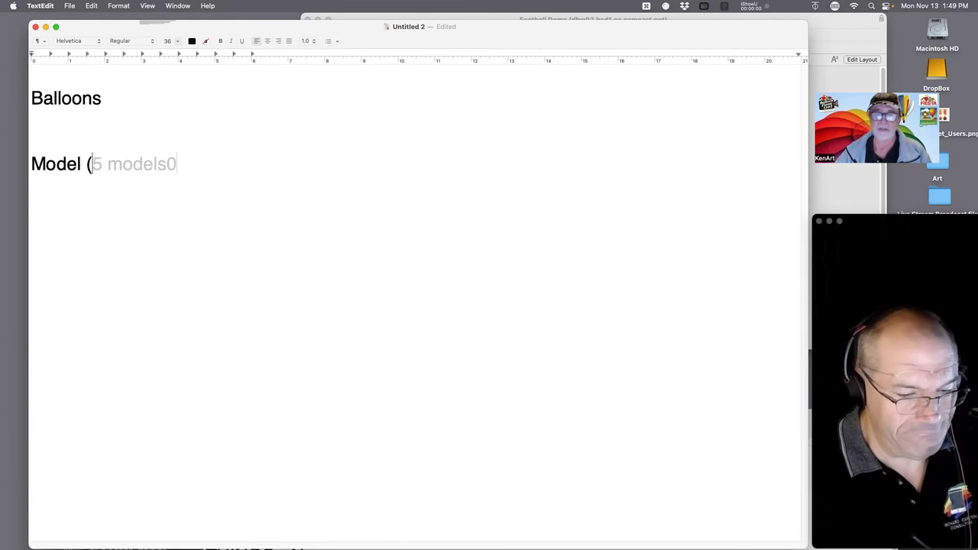
text())
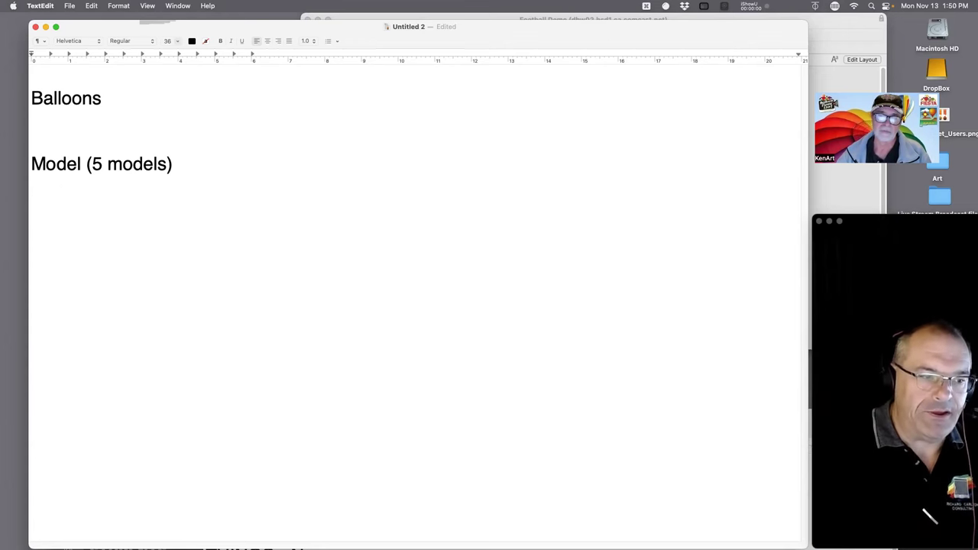
Step: Add an indented line "FIELD: size" under the Model heading
key(Tab)
text(FIELD:  SIOZE)
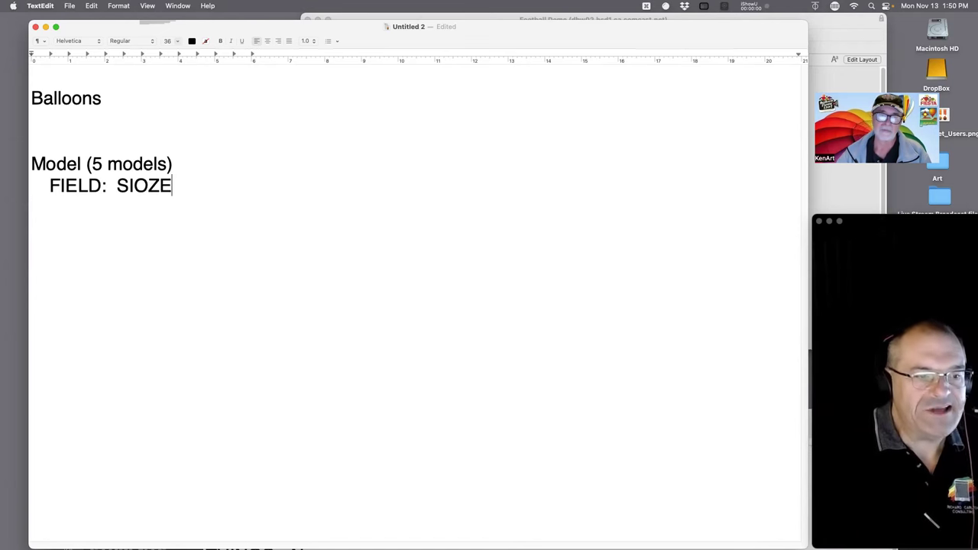
key(BackSpace)
key(BackSpace)
key(BackSpace)
key(BackSpace)
key(BackSpace)
text(size)
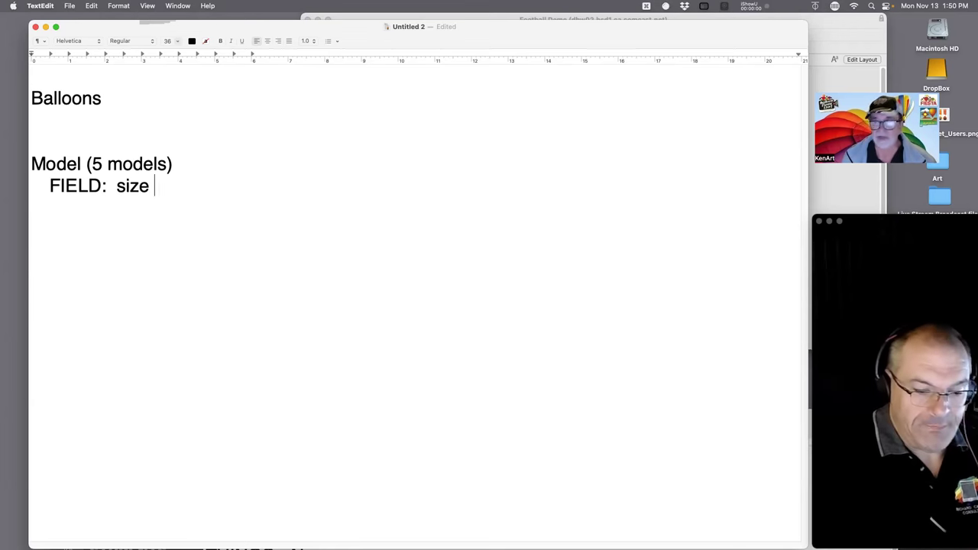
Step: Append the note "(pop up list - static - 5 size)" to the size field line
text((pop up li)
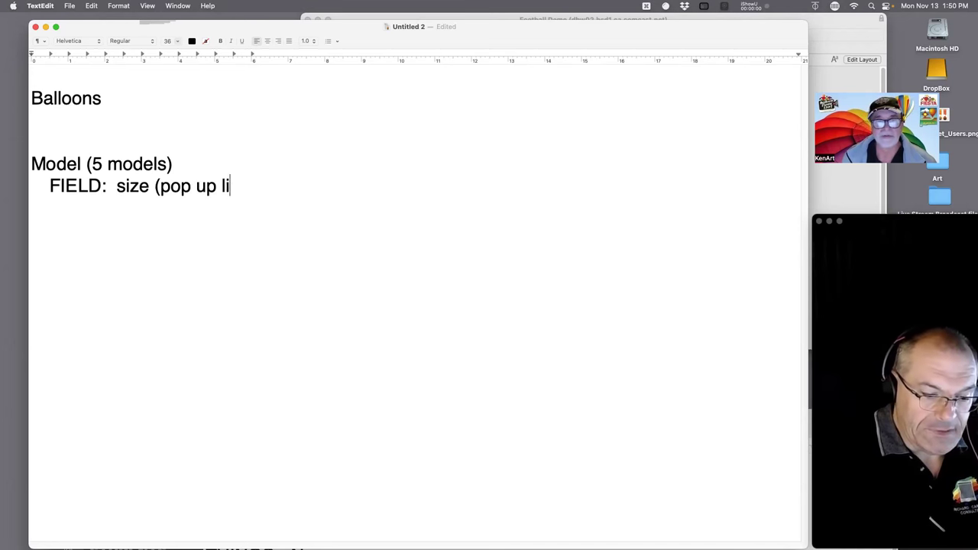
text(st )
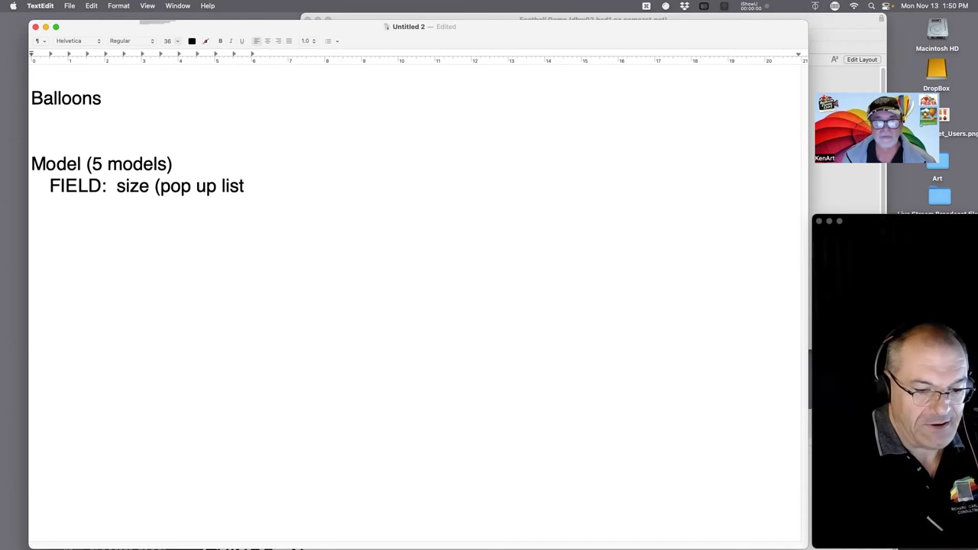
text(- static -0)
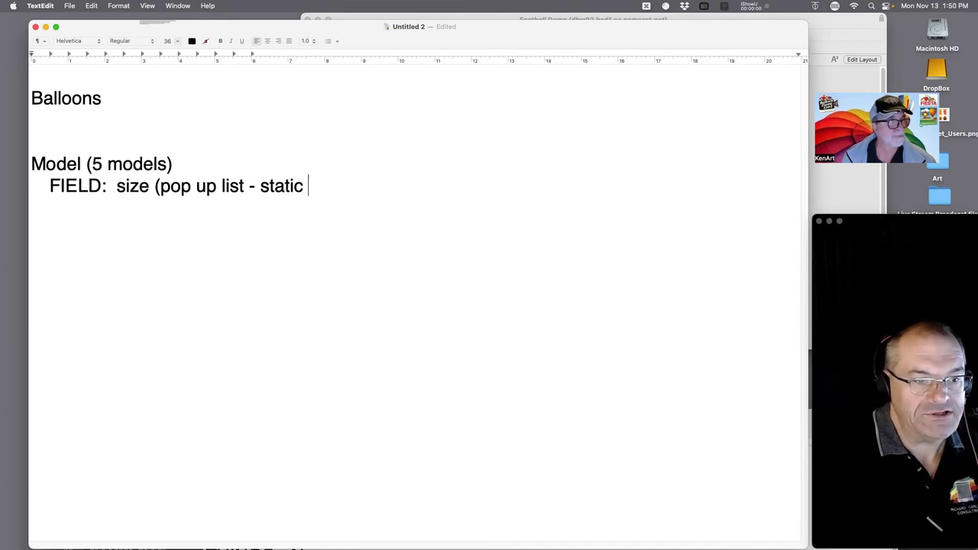
key(BackSpace)
key(BackSpace)
text(5 s)
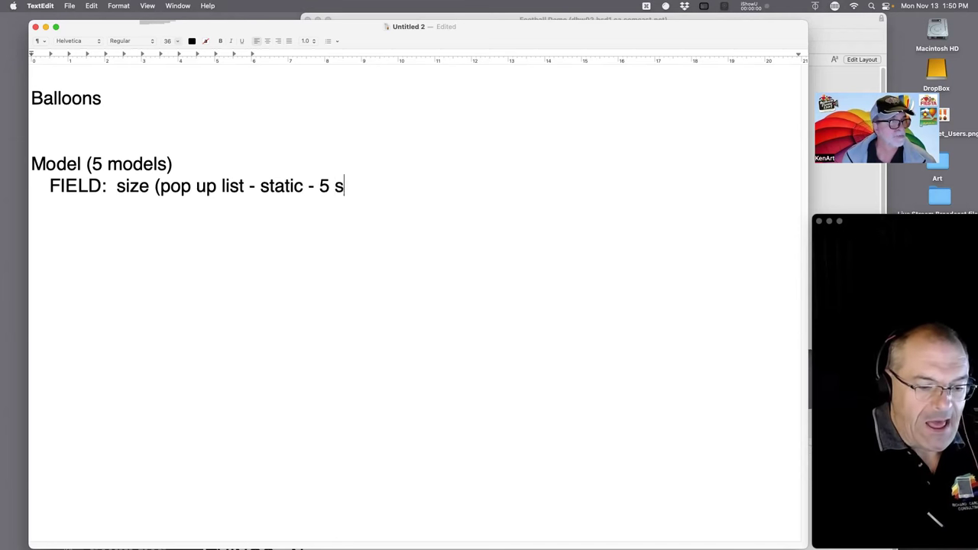
text(ize))
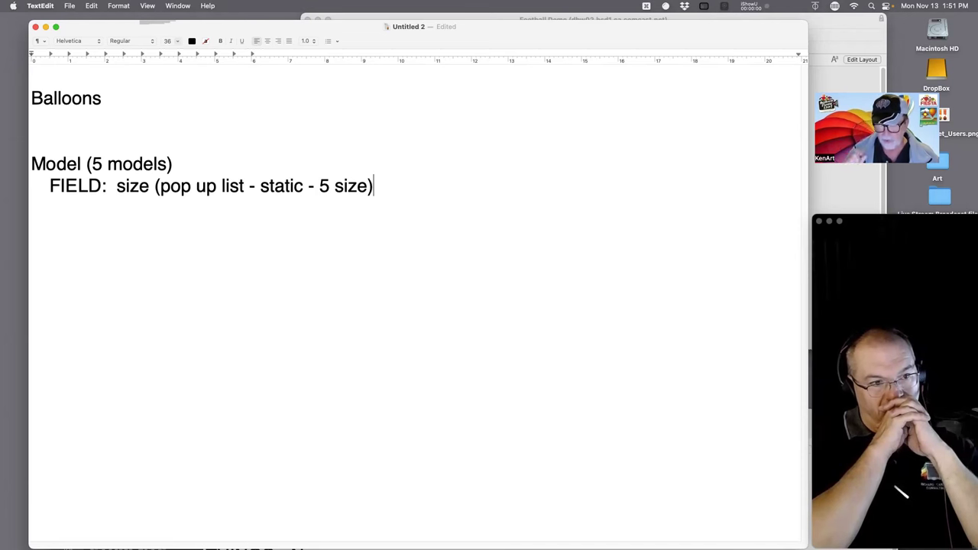
Step: Append "- One Record is one Unique Balloon" to the Balloons heading
click(169, 104)
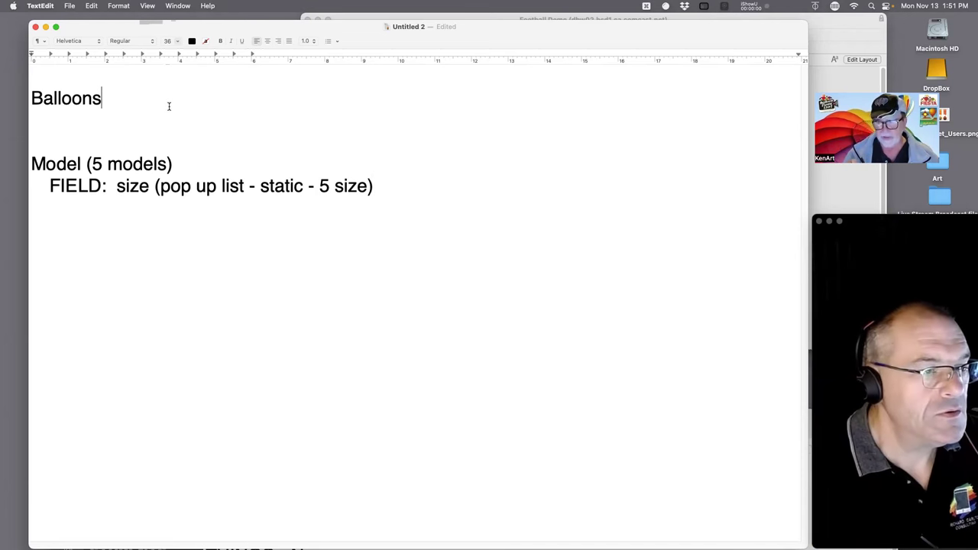
text(- One )
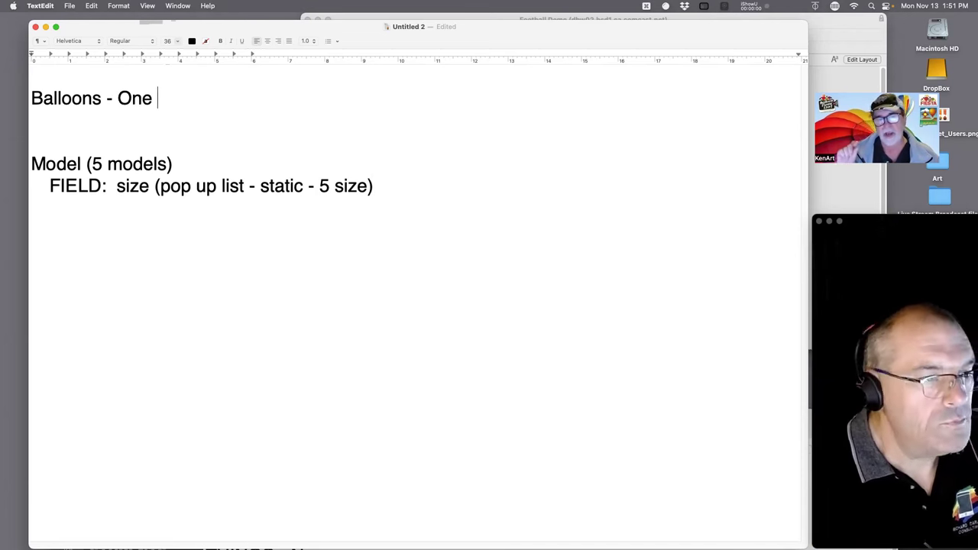
text(Record is)
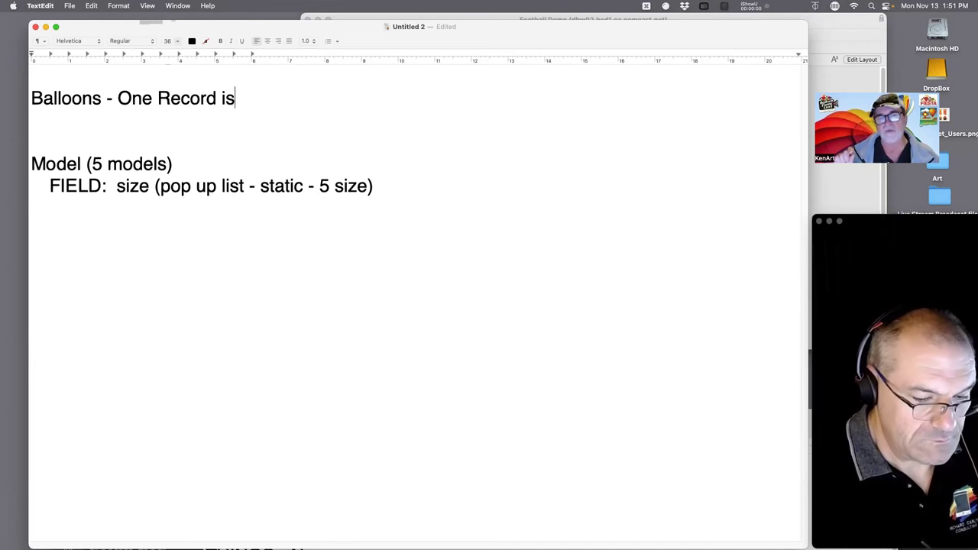
text( one Unique )
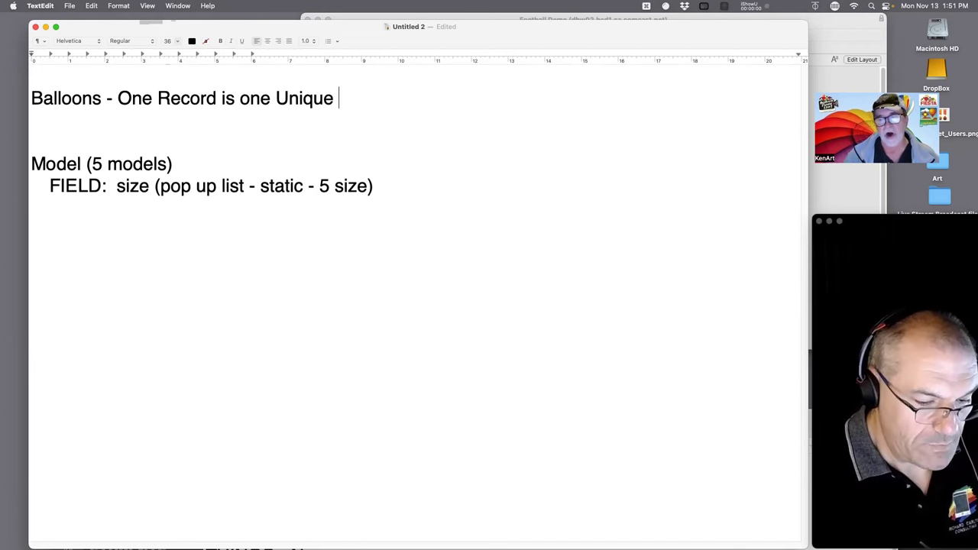
text(Ballomn)
key(BackSpace)
key(BackSpace)
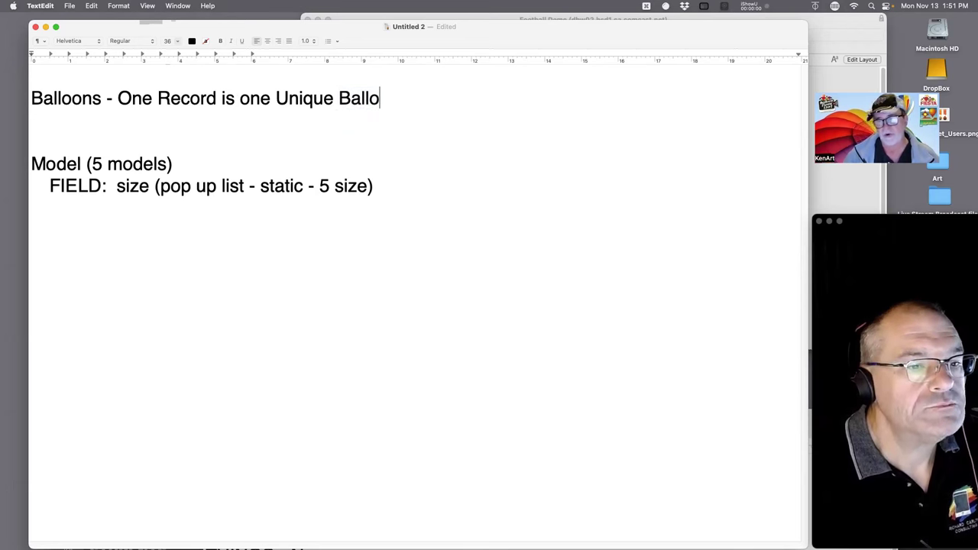
text(on)
Step: Add the indented lines "Field: Model" and "Field: Size" under the Balloons heading
key(Return)
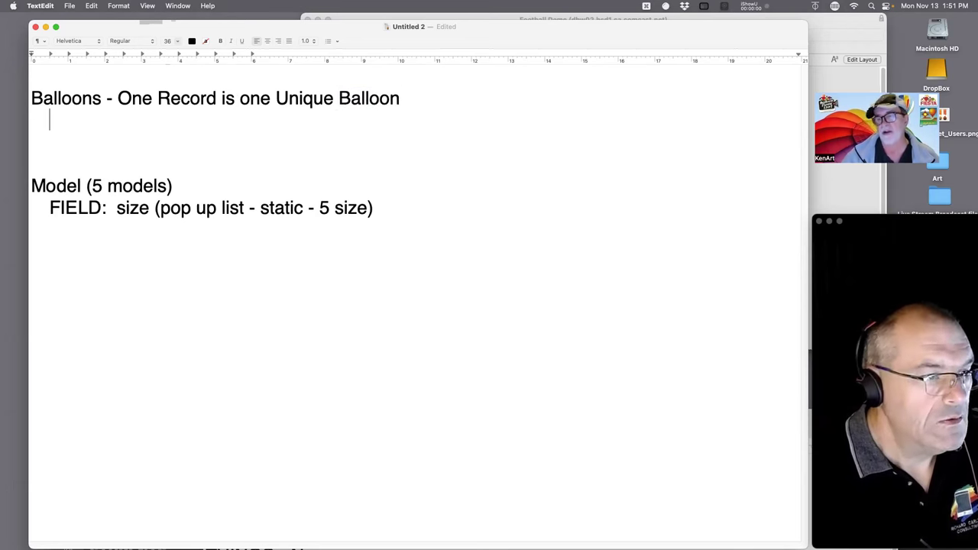
key(Tab)
text(Field:  )
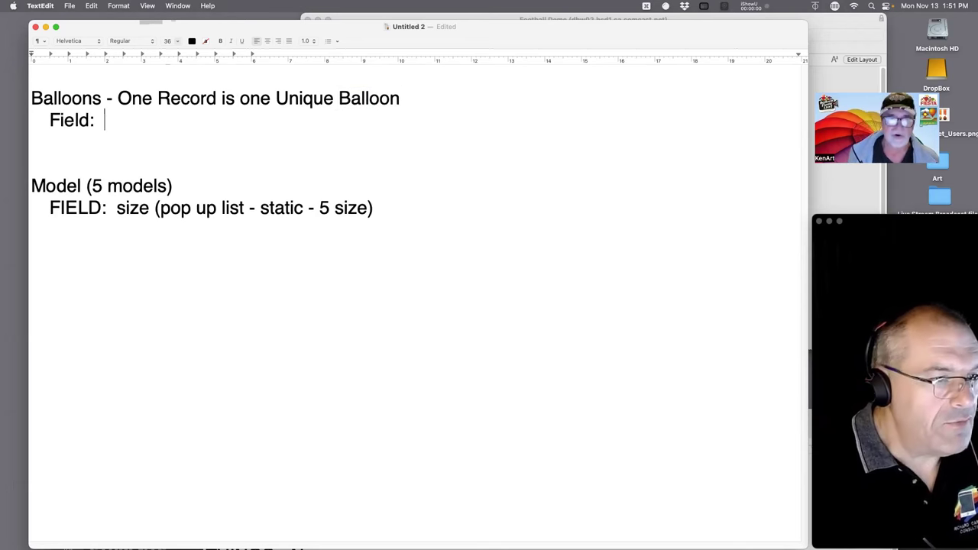
text(Model)
key(Return)
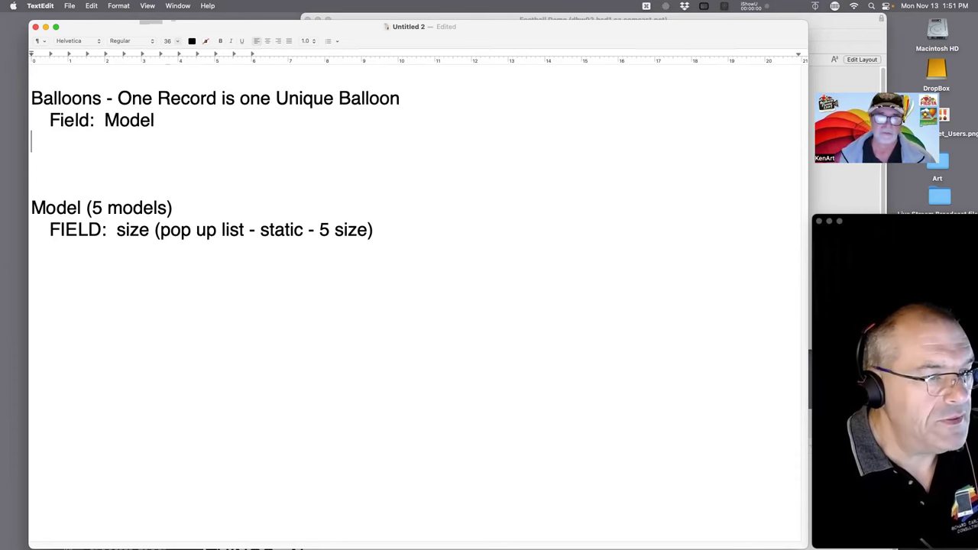
key(Tab)
text(Field: Size)
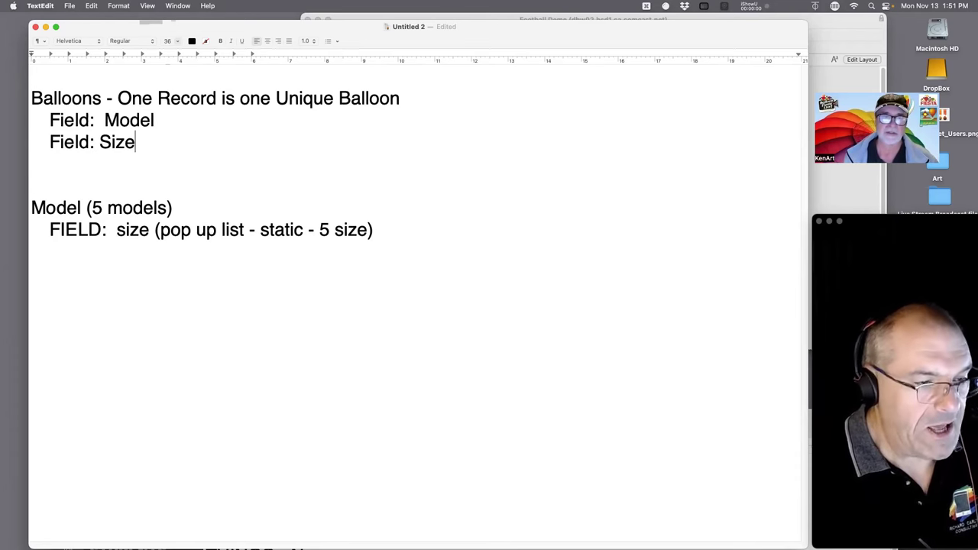
Step: Add the indented lines "Field: Serial" and "Field: N-Number" below Size, and remove the extra space before Model in the first field line
key(Return)
key(Tab)
text(Field: )
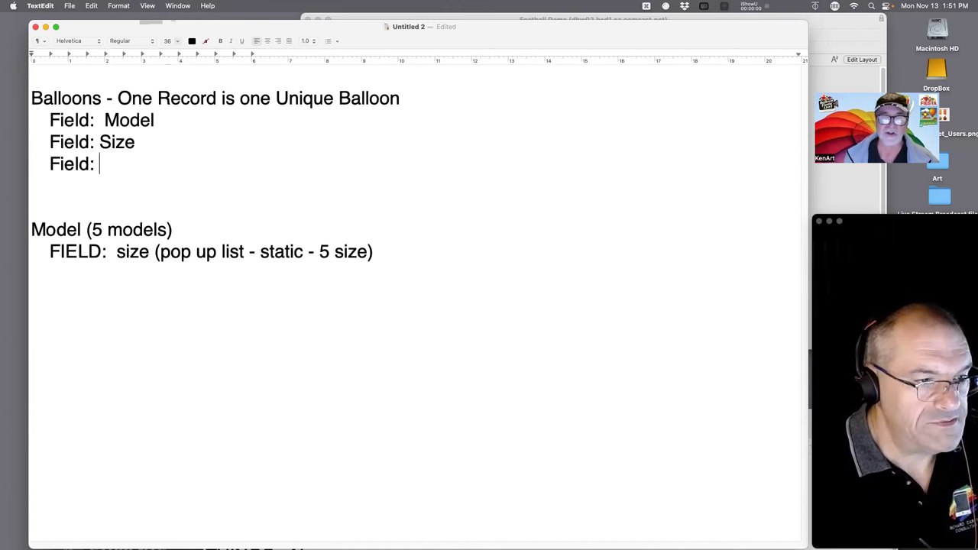
text(Serial)
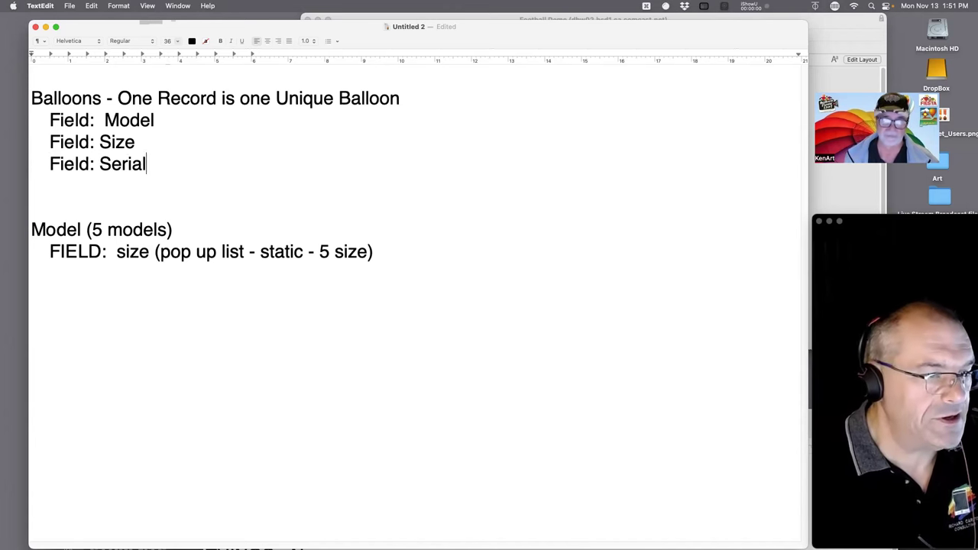
key(Return)
text(Field)
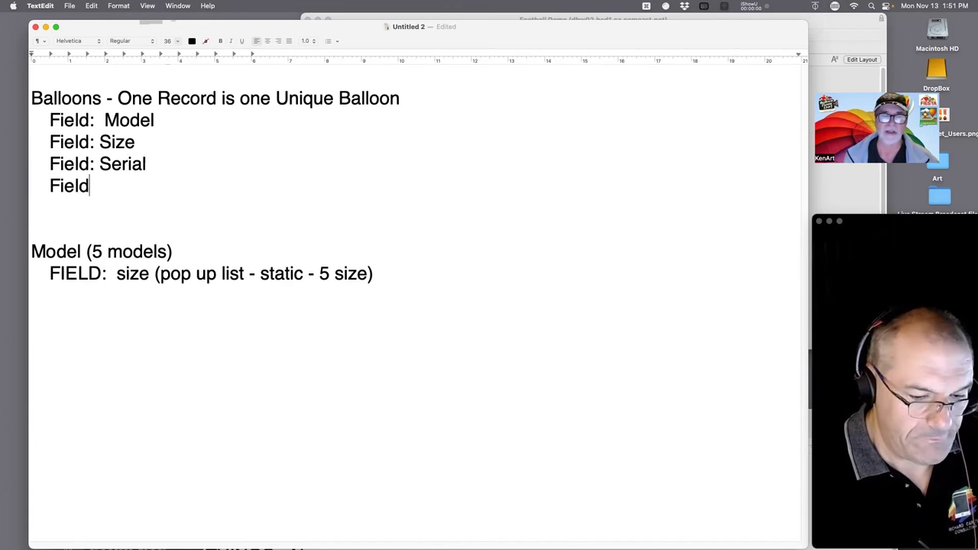
text(: N)
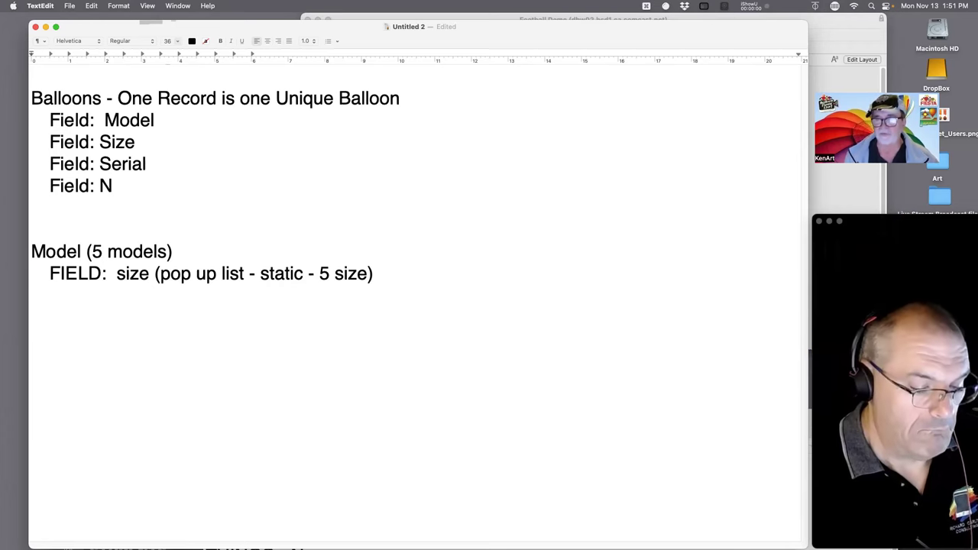
text(-Number)
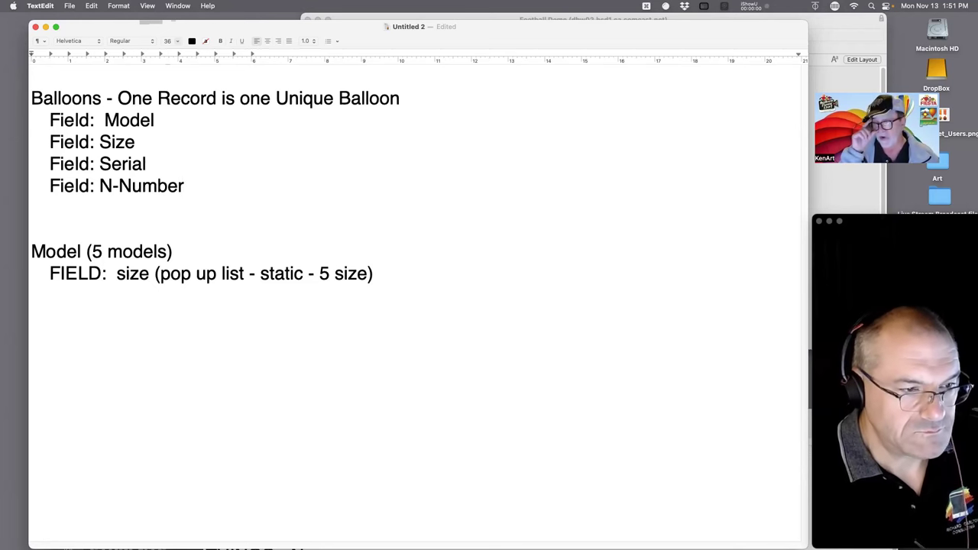
click(104, 120)
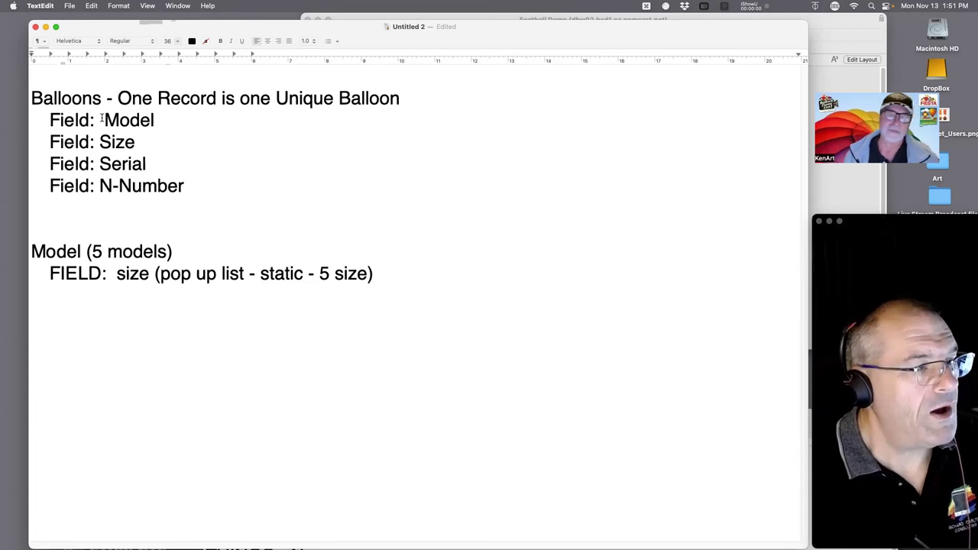
key(BackSpace)
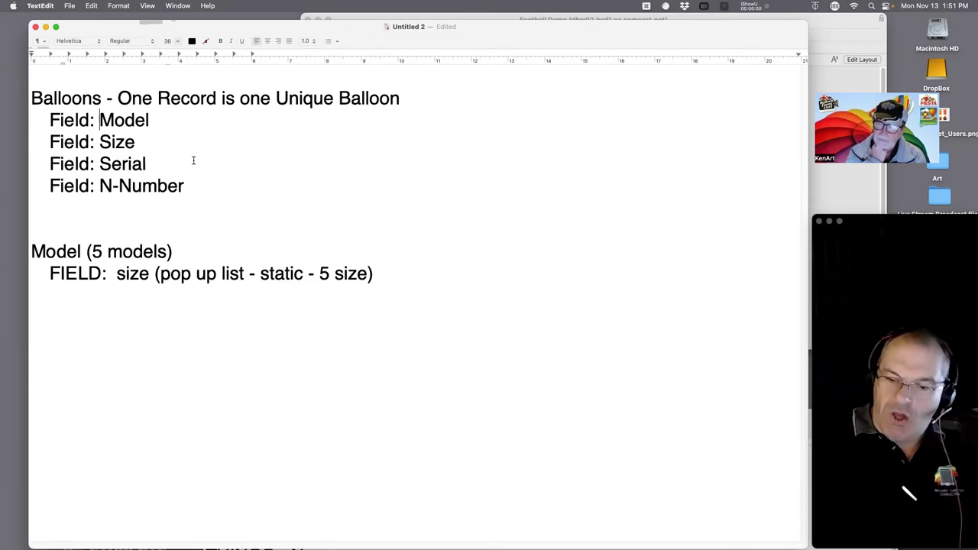
drag(191, 186, 42, 98)
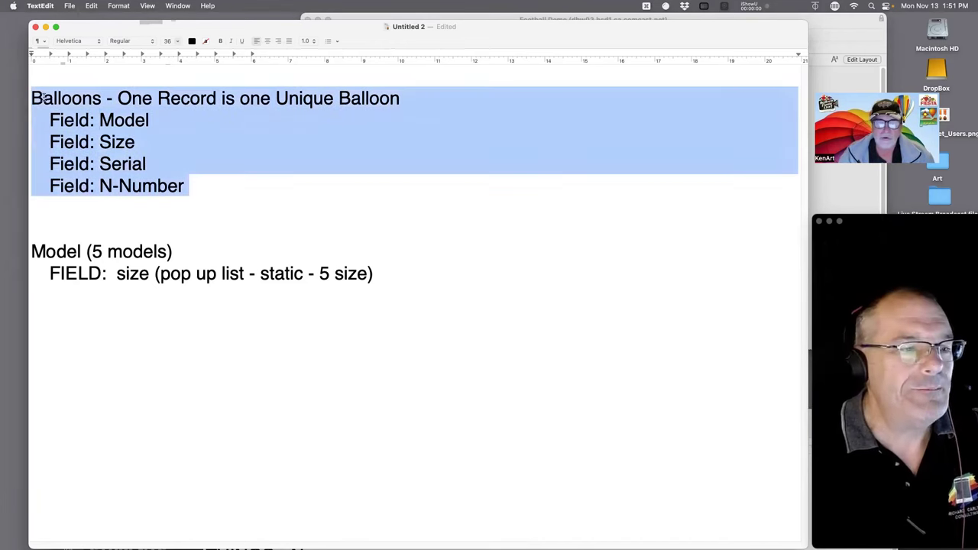
click(205, 138)
click(223, 184)
drag(189, 185, 35, 96)
click(216, 194)
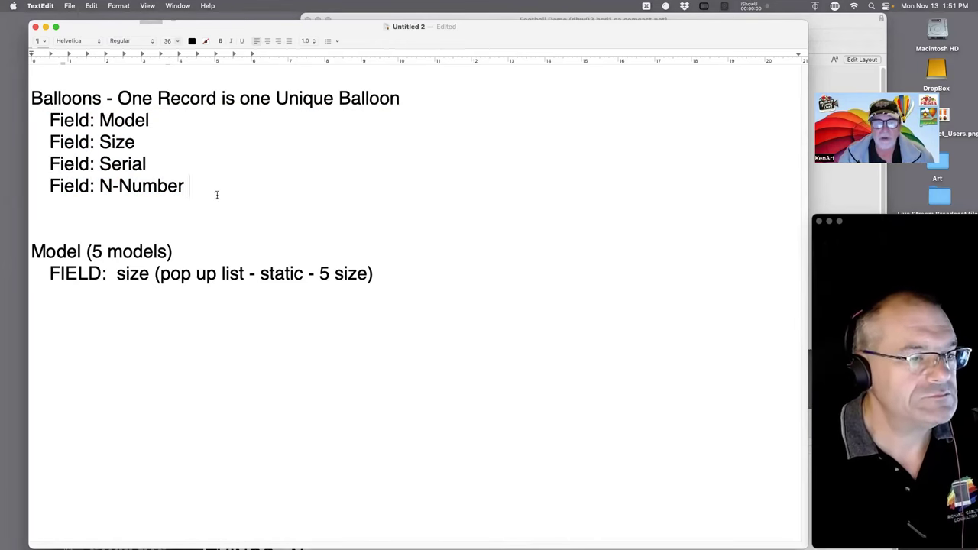
click(171, 118)
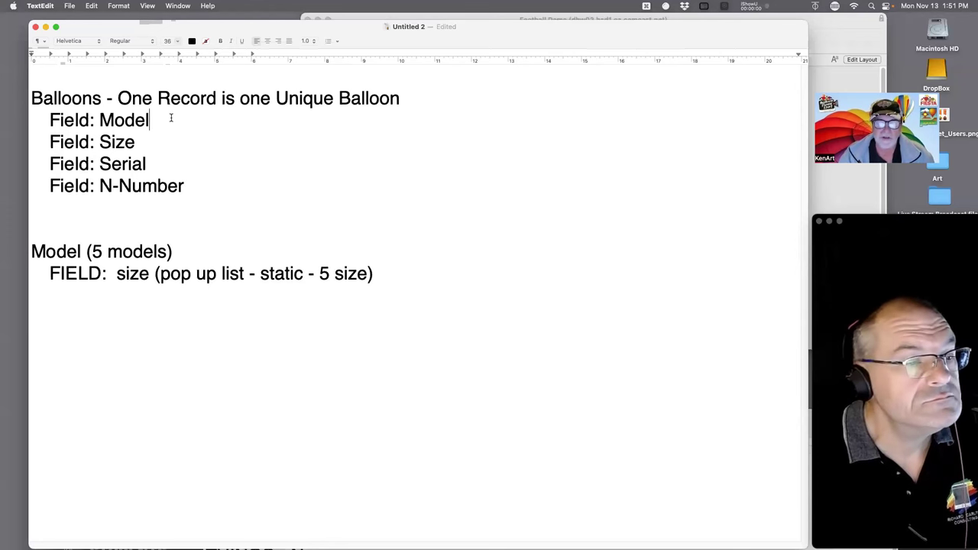
Step: Add an indented line "Field: Color" below the N-Number line
click(224, 188)
key(Return)
text(Field: Color)
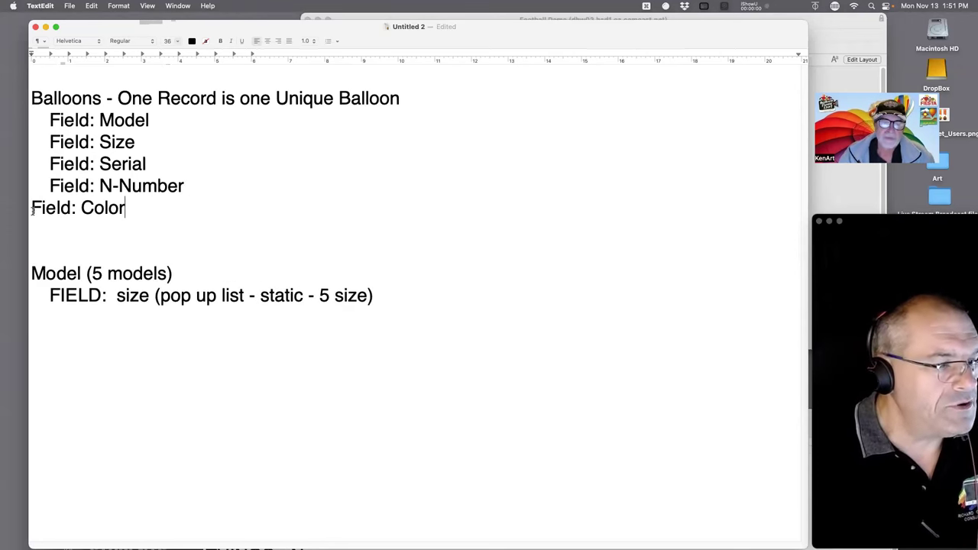
click(31, 208)
key(Tab)
drag(233, 217, 4, 93)
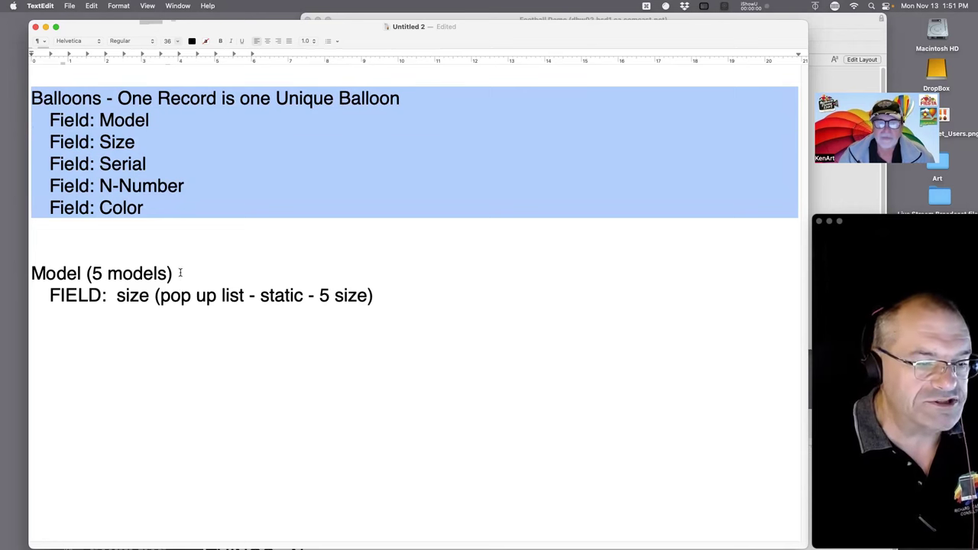
drag(181, 272, 24, 274)
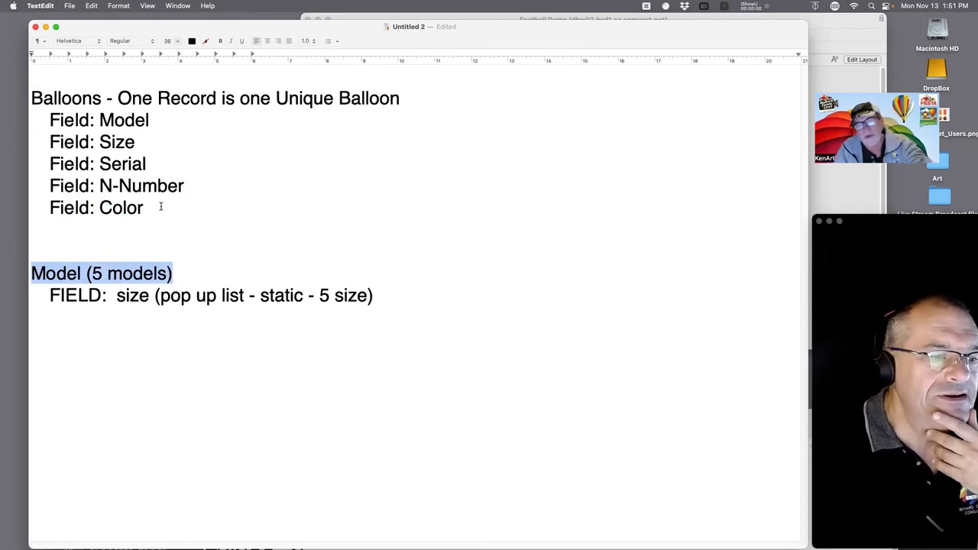
drag(160, 207, 34, 115)
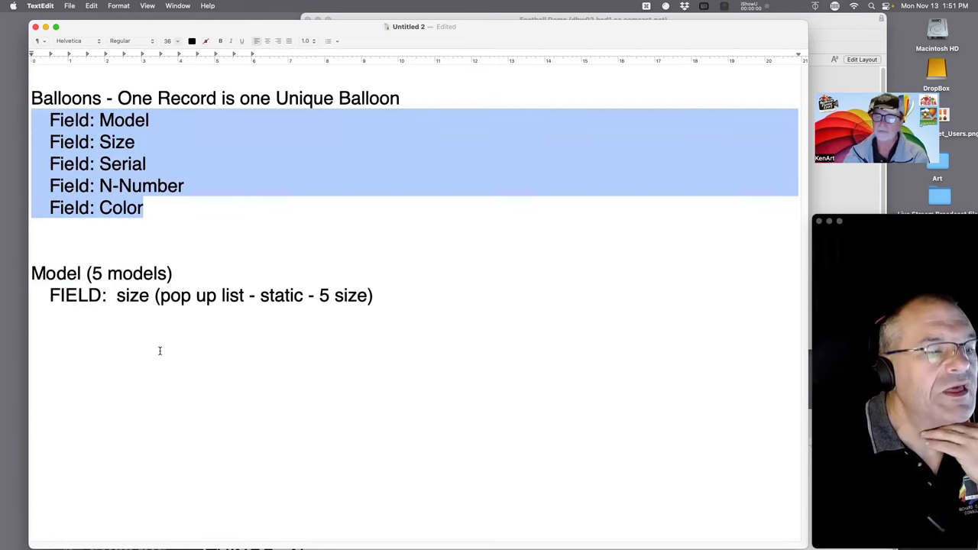
drag(32, 269, 403, 295)
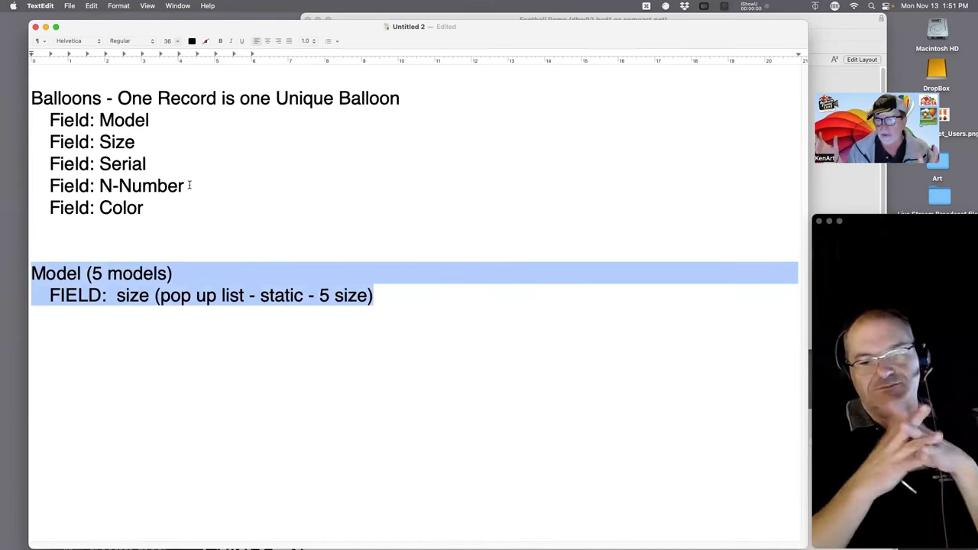
Step: Add an indented line "Field: Year" below Color, with a single space after the colon
click(163, 213)
key(Return)
key(Tab)
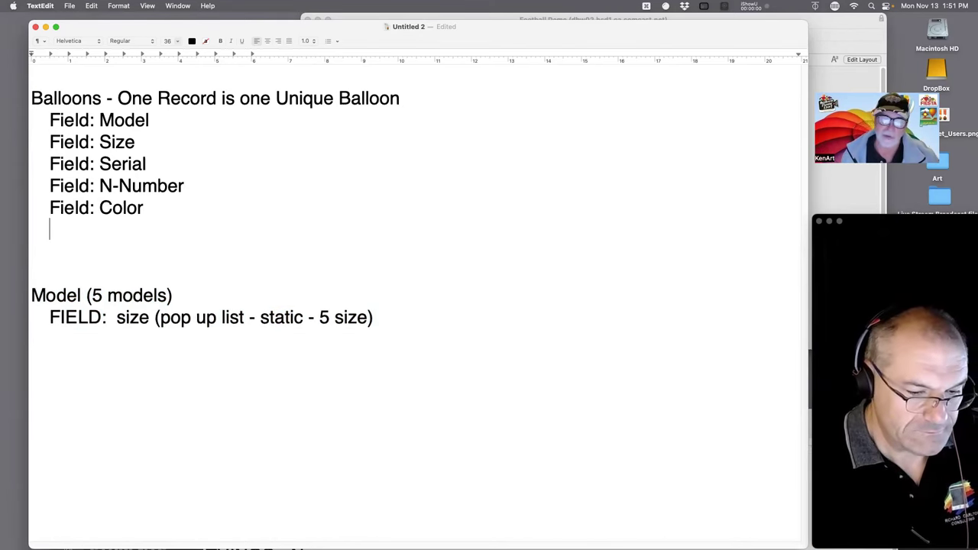
text(Field:  =Year)
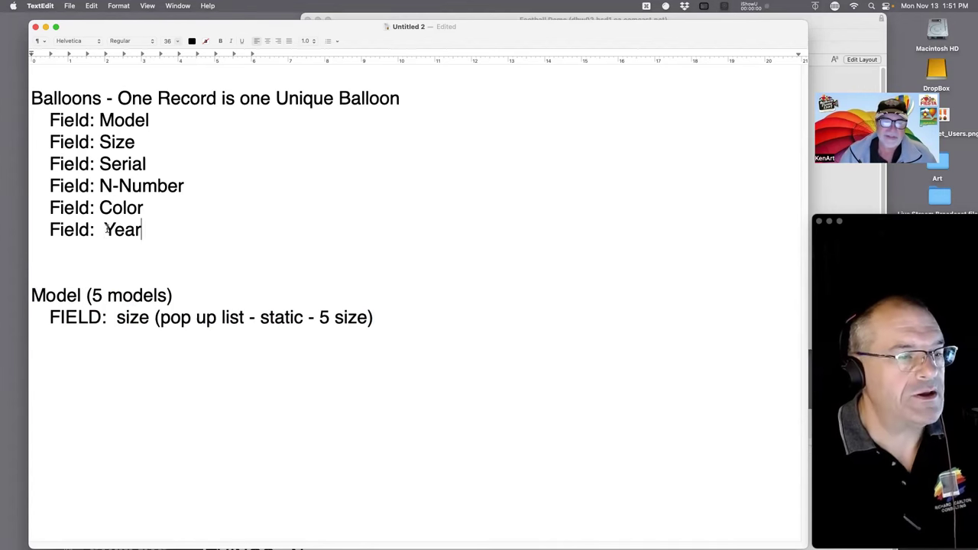
key(Left)
key(Left)
key(Left)
key(Left)
text(=)
key(BackSpace)
key(BackSpace)
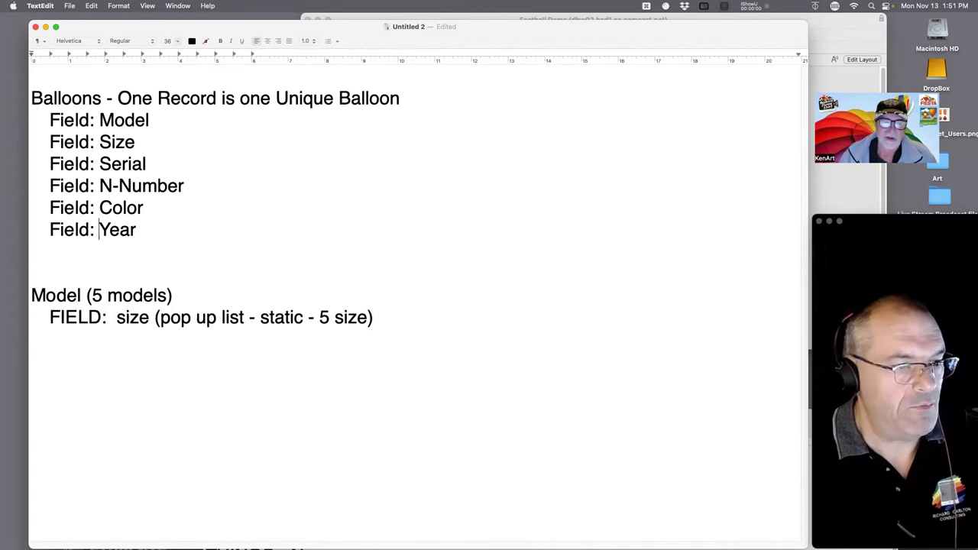
key(Right)
key(Right)
key(Right)
key(Right)
Step: Enter the heading "Testing:" below the Model section, separated by a blank line
drag(428, 349, 11, 295)
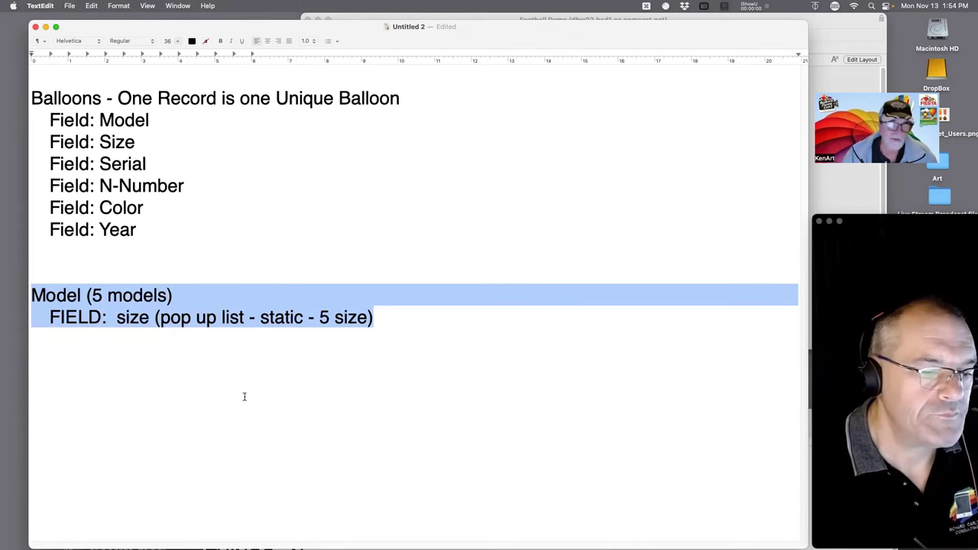
key(BackSpace)
key(BackSpace)
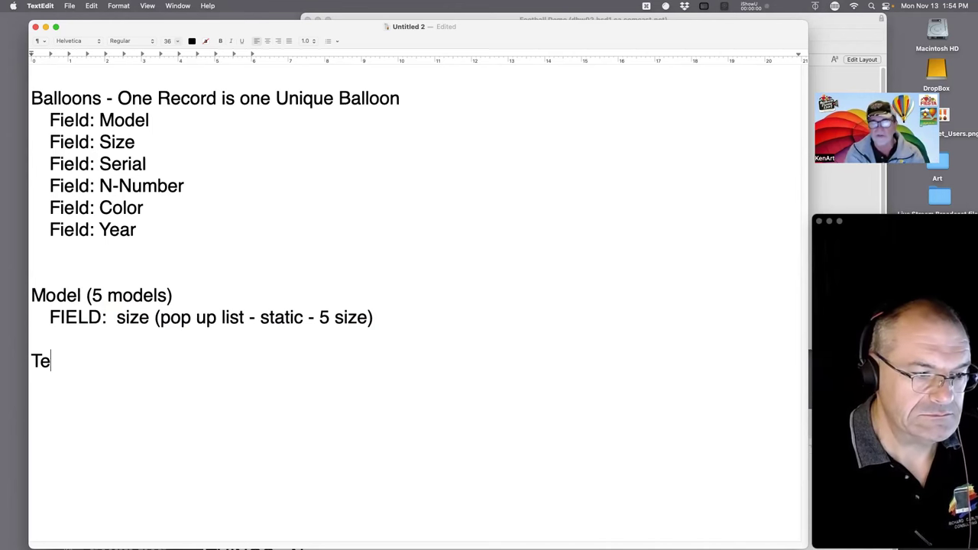
text(sty)
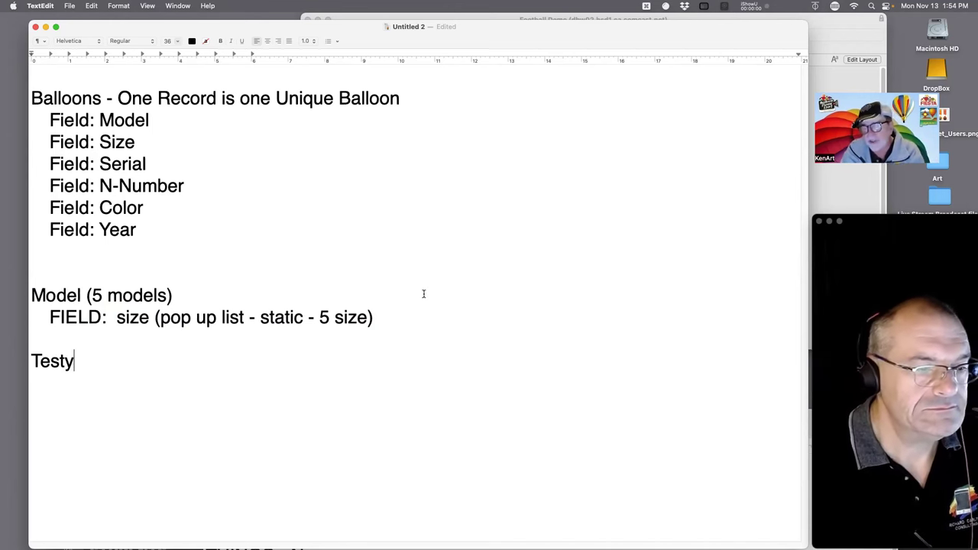
click(176, 232)
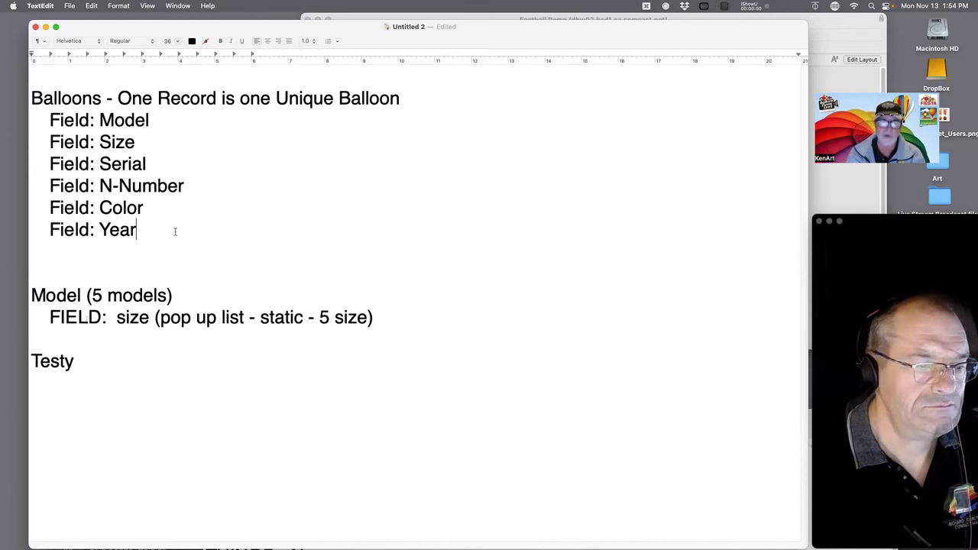
drag(93, 359, 31, 361)
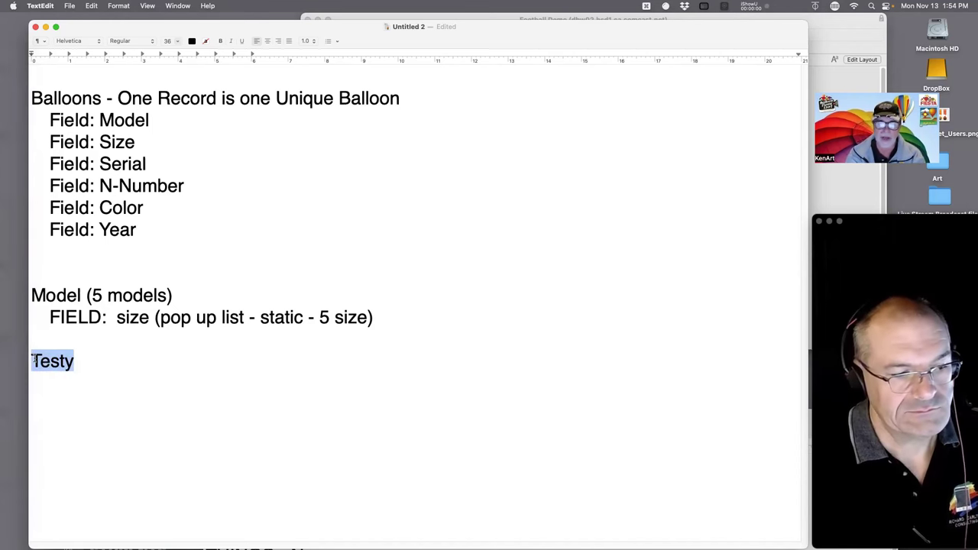
text(Testing)
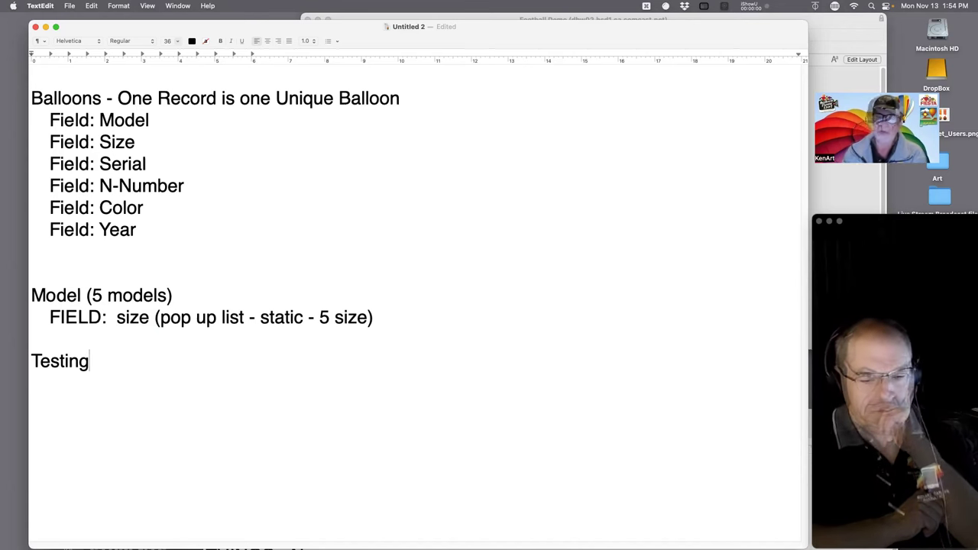
text(:)
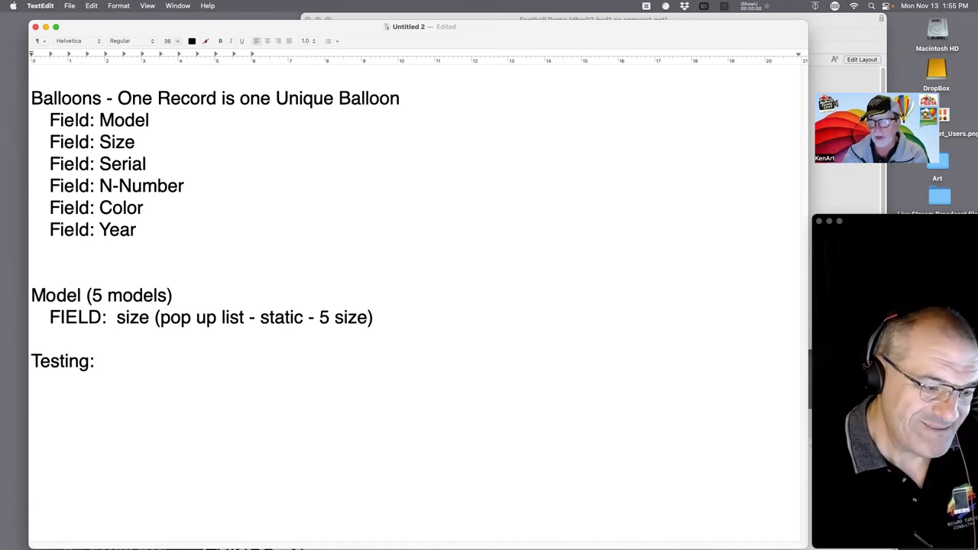
Step: Delete the "Testing:" heading below the Model section
key(BackSpace)
key(BackSpace)
key(BackSpace)
key(BackSpace)
key(BackSpace)
key(BackSpace)
key(BackSpace)
key(BackSpace)
key(BackSpace)
key(BackSpace)
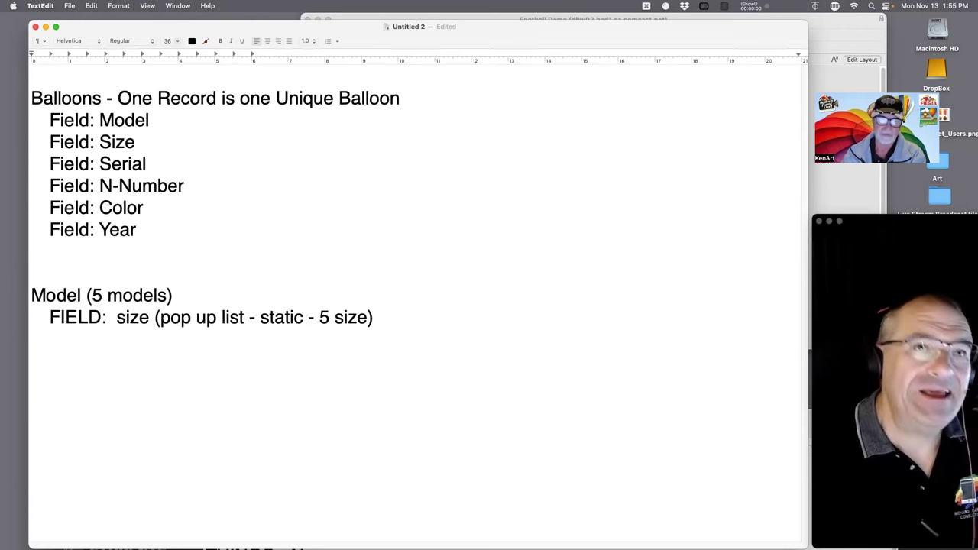
text(Spec)
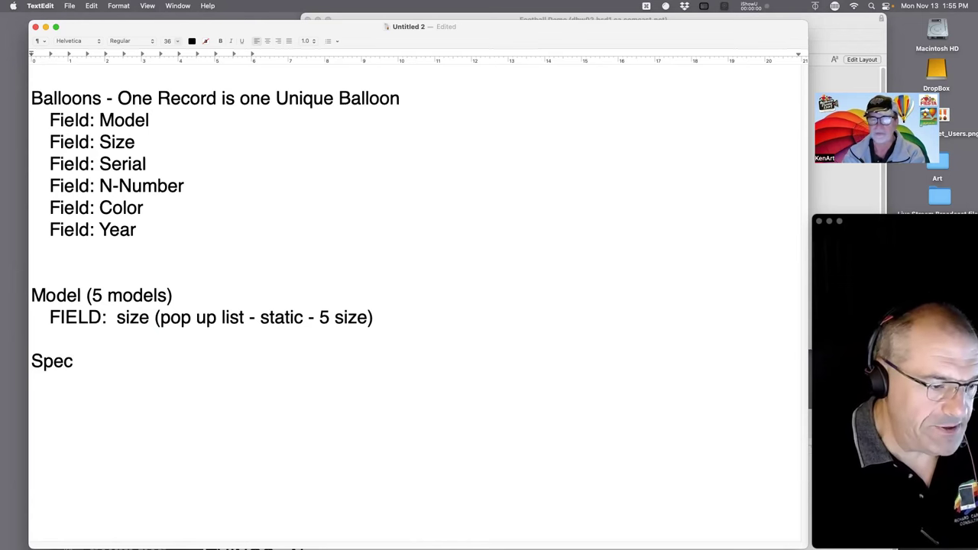
key(BackSpace)
key(BackSpace)
key(BackSpace)
key(BackSpace)
Step: Enter the heading "Inspection:" below the Model section, separated by a blank line
text(Inspe)
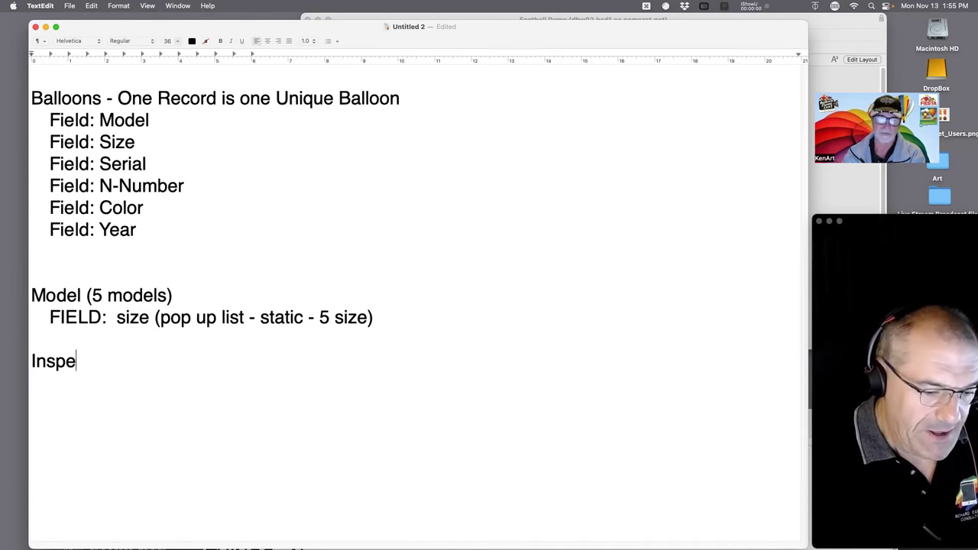
text(ction:)
key(Return)
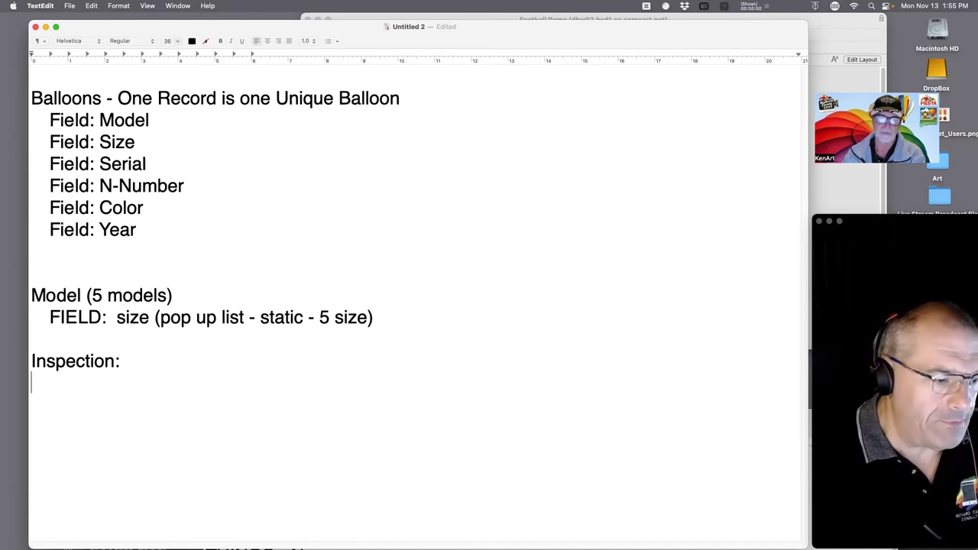
Step: Add an indented line "field: Dynamic Static Popup - Kind of Inspection" below the Inspection heading
key(Tab)
text(field: )
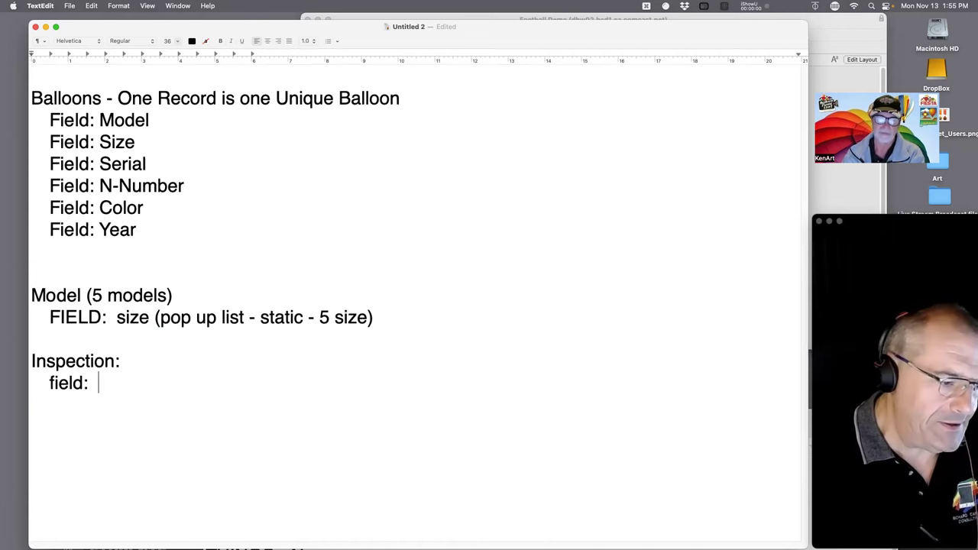
text(Dyna)
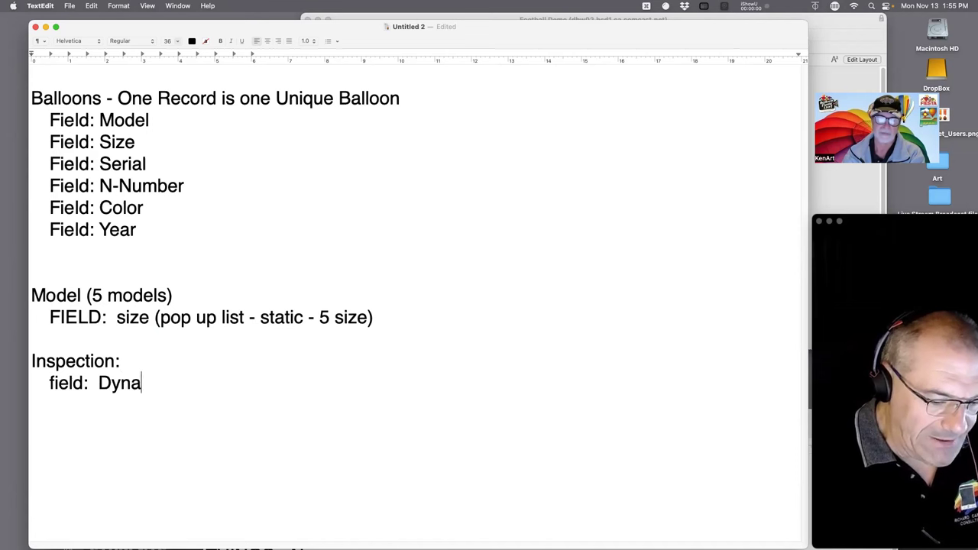
text(mic Statis)
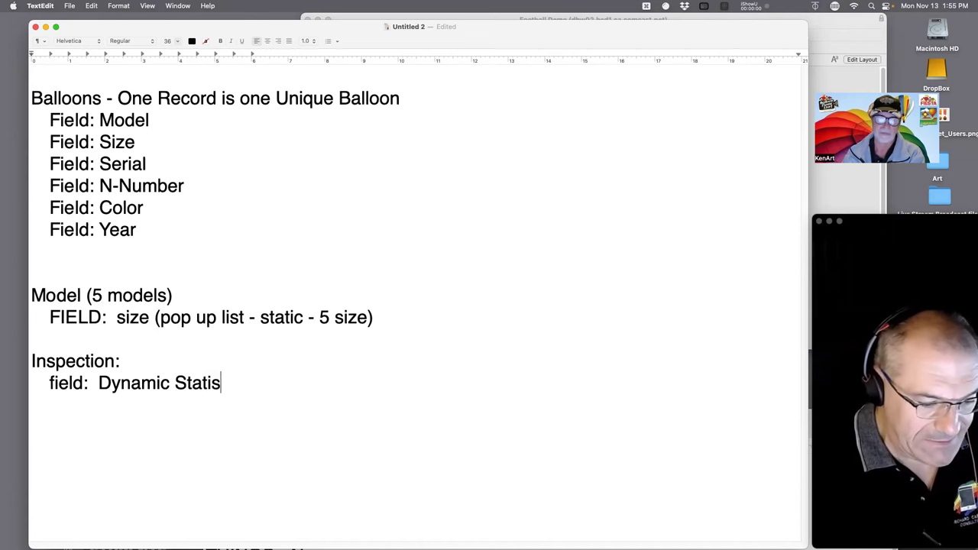
key(BackSpace)
text(c Popup - )
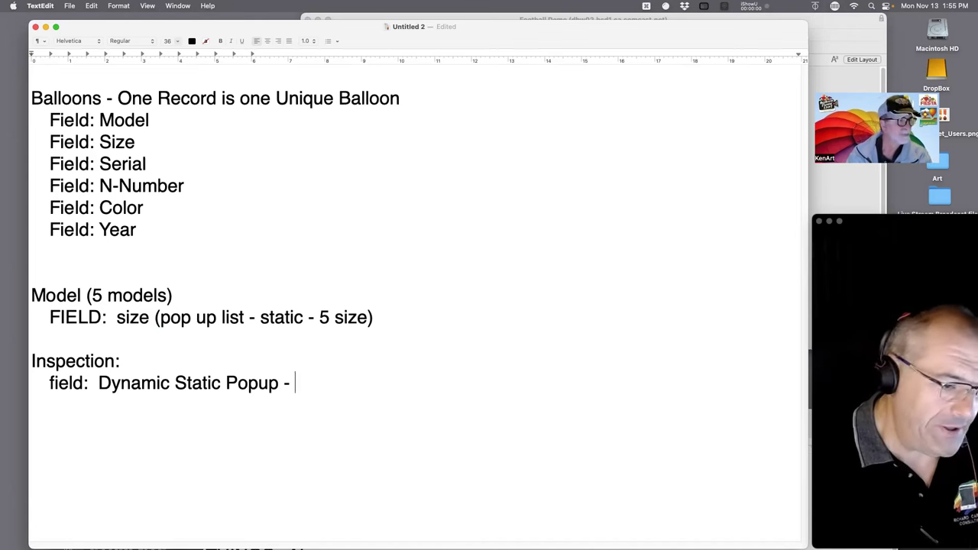
text(Kind of )
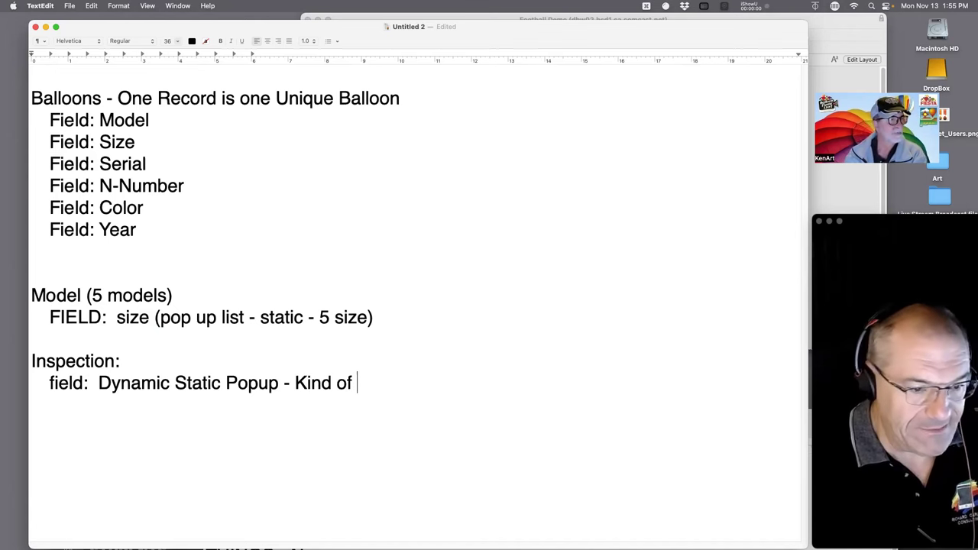
text(Inspection)
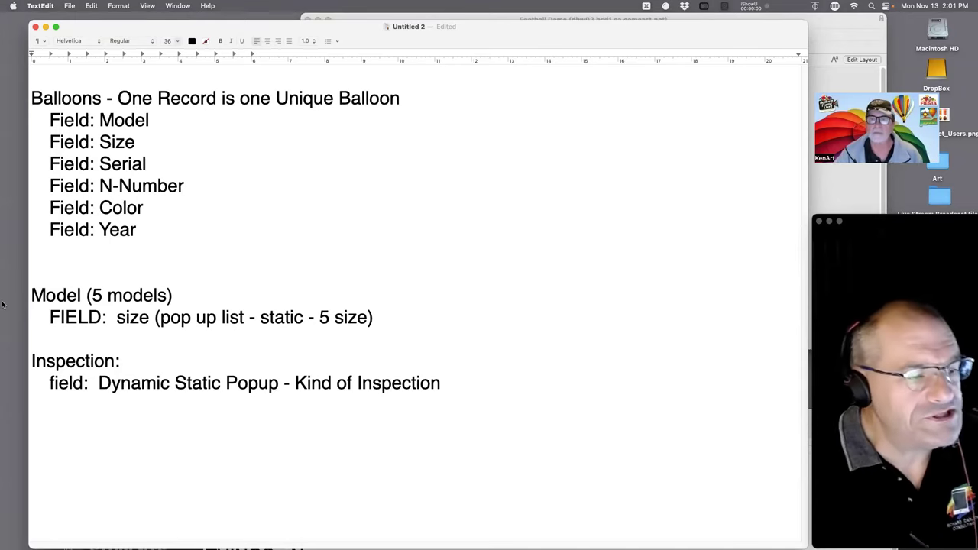
Step: Switch to Safari and open the 360works.com website in a new window
mouse_move(3, 146)
click(23, 71)
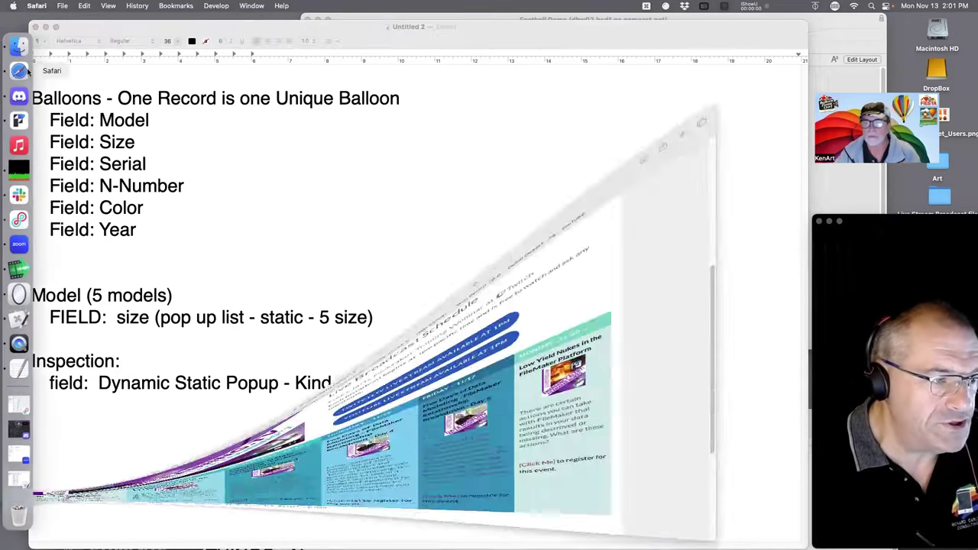
key(super+n)
text(360w)
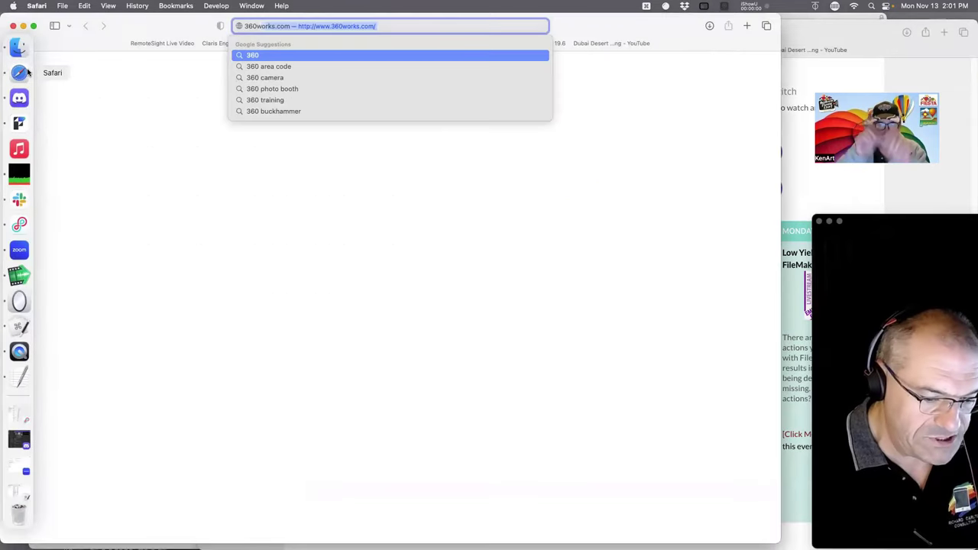
key(Return)
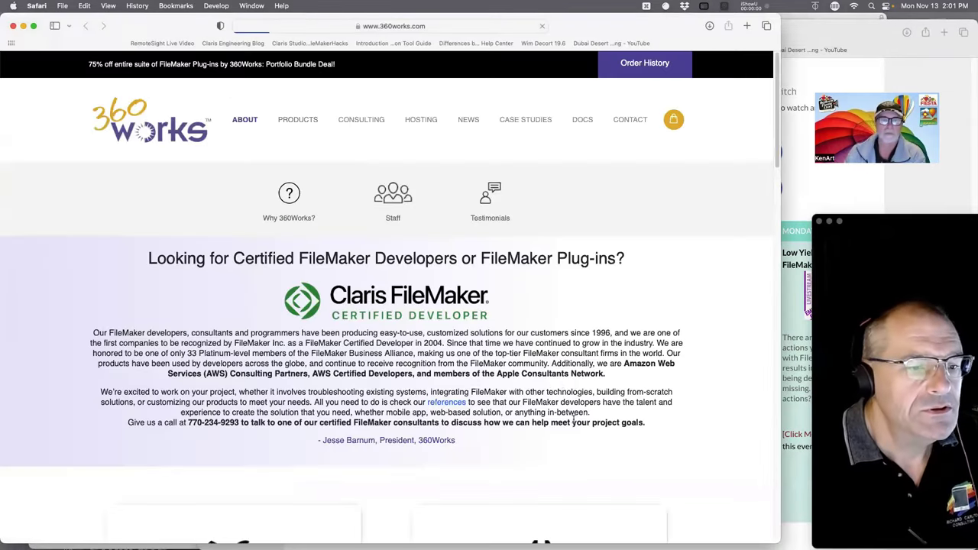
Step: Go to the 360Works products and open the 360Deploy product page
click(325, 120)
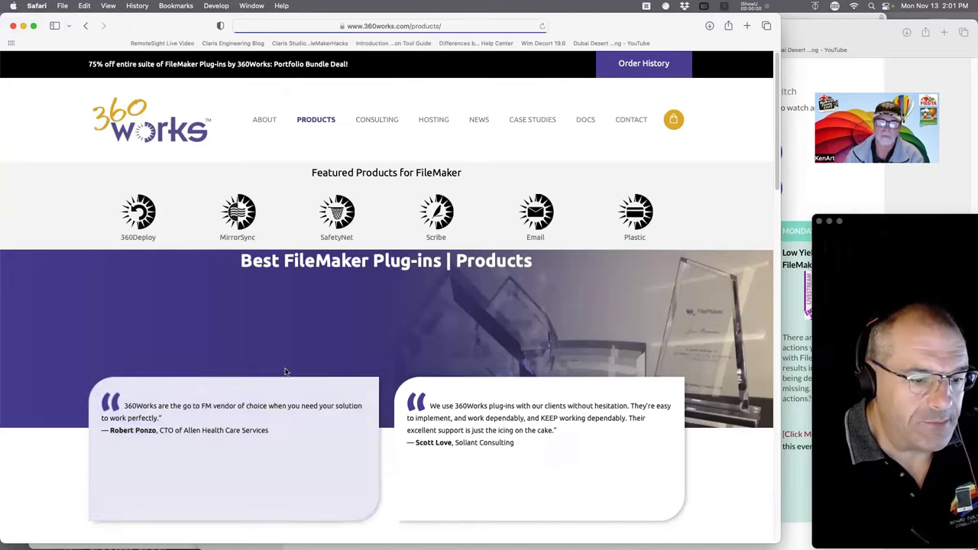
scroll(315, 374, down, 2)
click(139, 147)
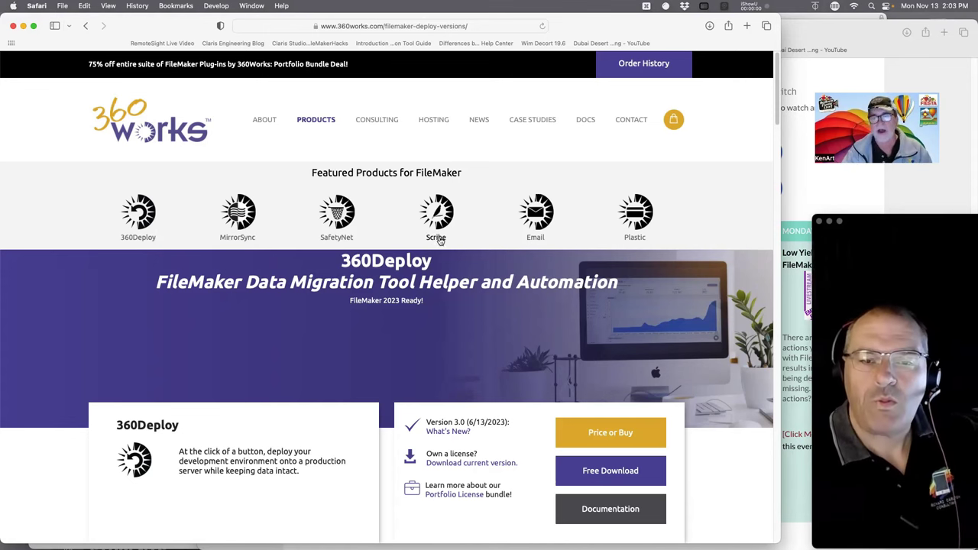
drag(936, 163, 975, 196)
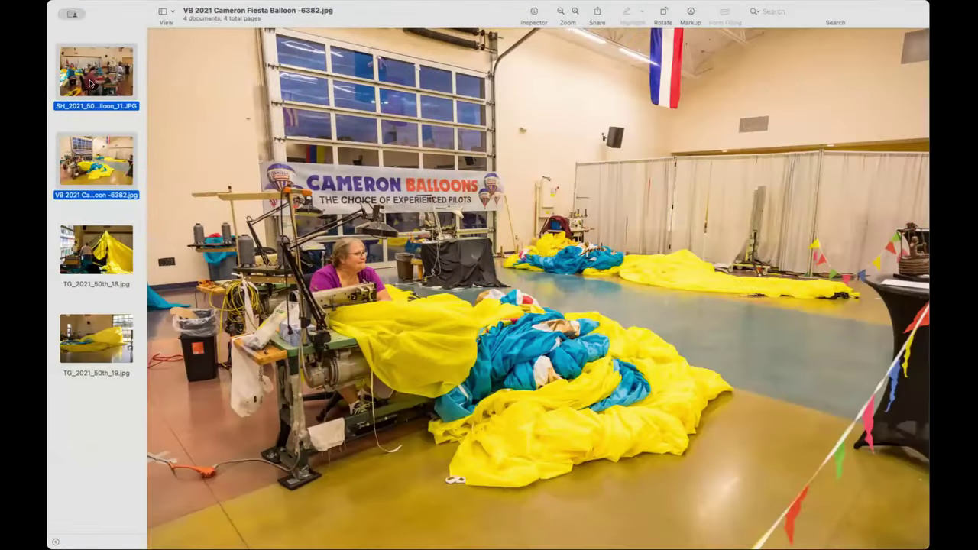
Step: View the four balloon workshop photos one after another, from SH_2021_50thBalloon_11.JPG through TG_2021_50th_19.jpg
click(90, 82)
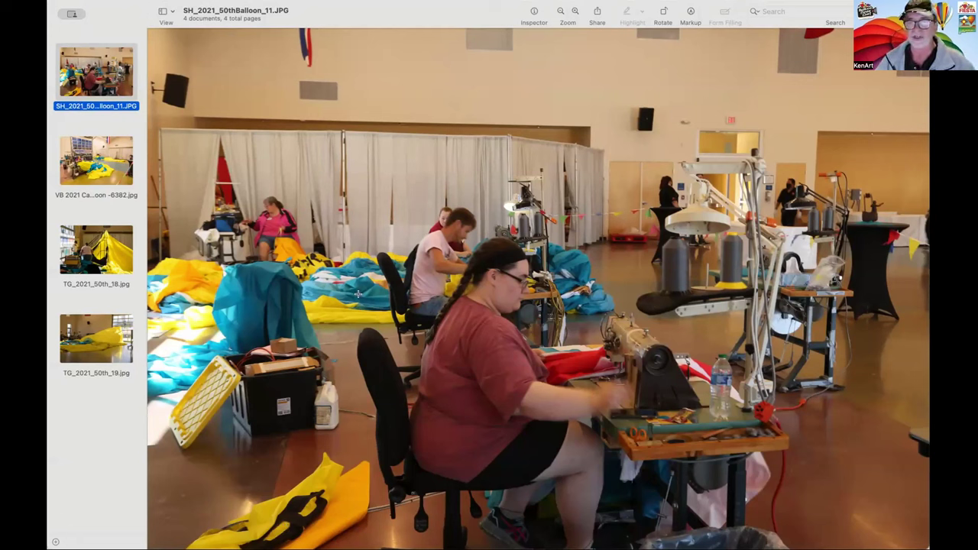
super+click(82, 165)
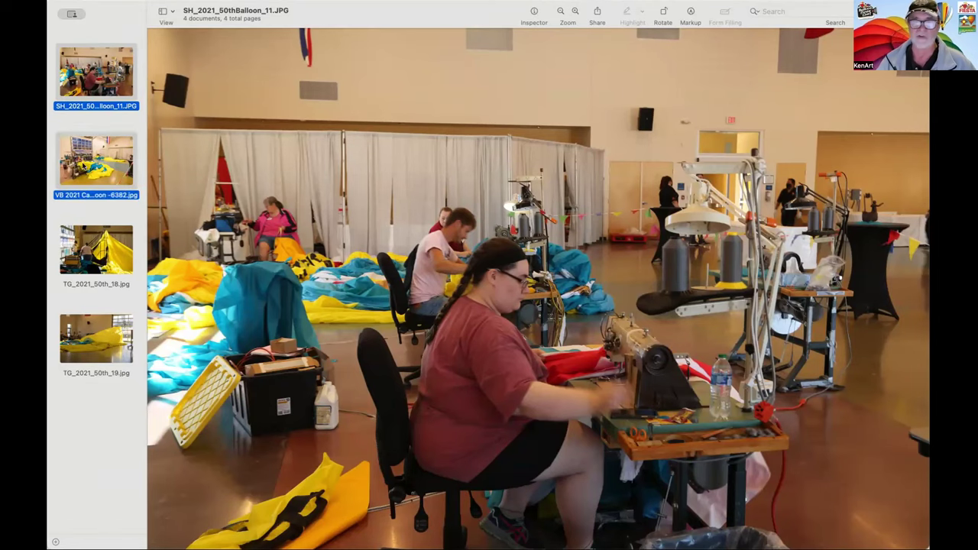
click(87, 165)
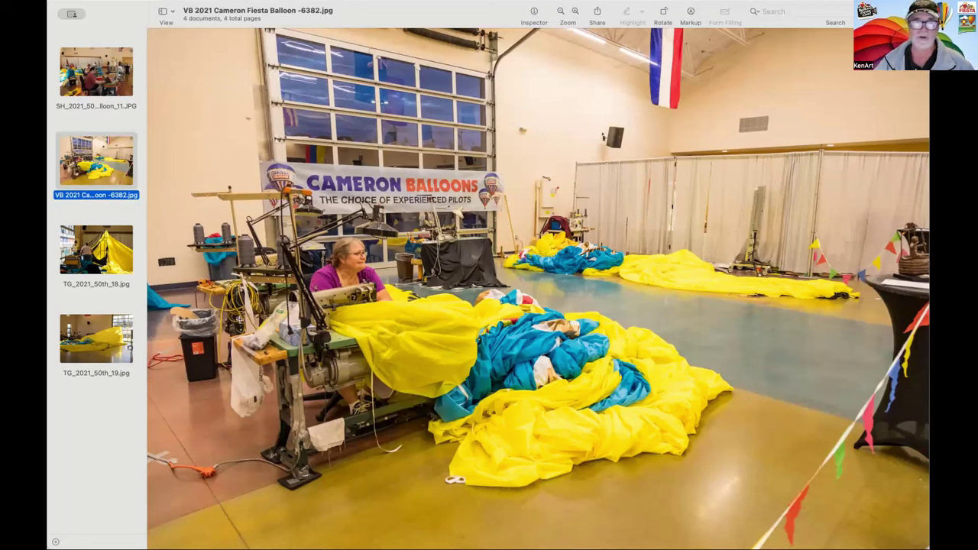
super+click(115, 272)
click(139, 269)
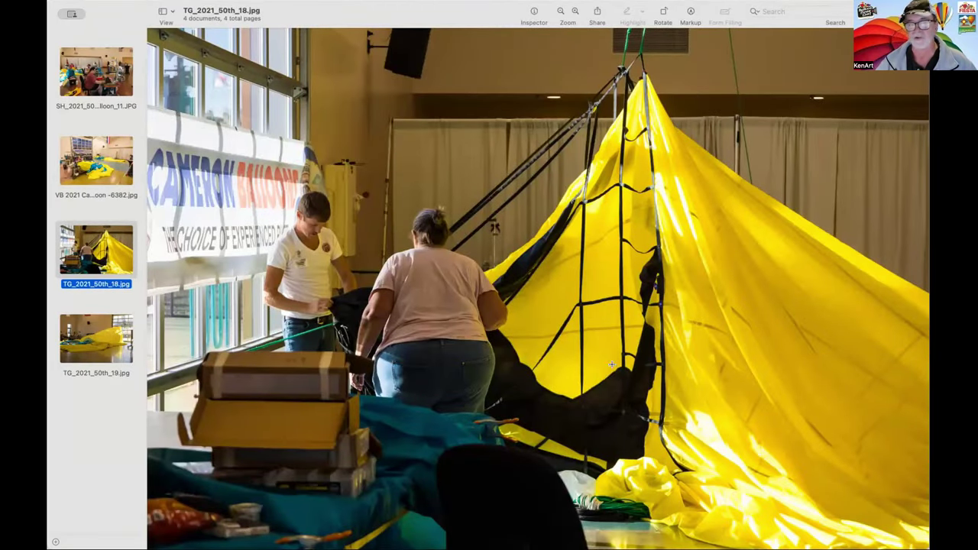
shift+click(107, 343)
click(107, 343)
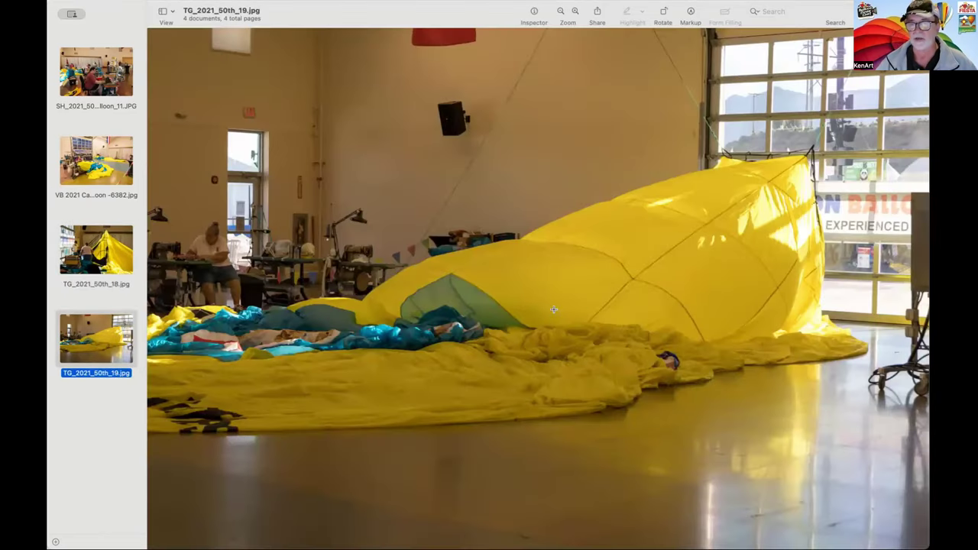